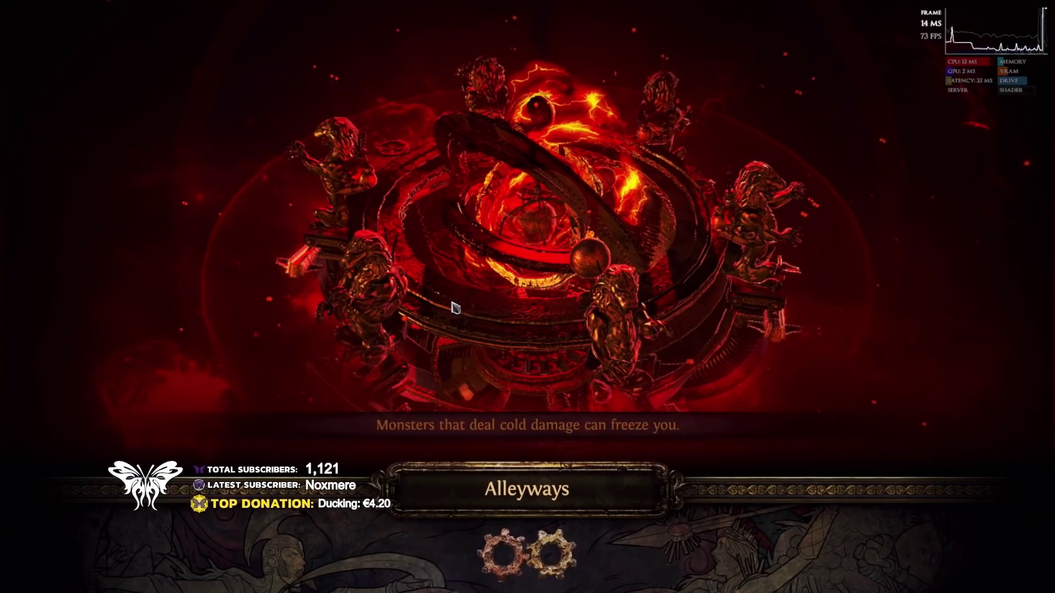
Inspect The Writhing Jar flask's stats and the Flask Mastery options on the passive skill tree
key(i)
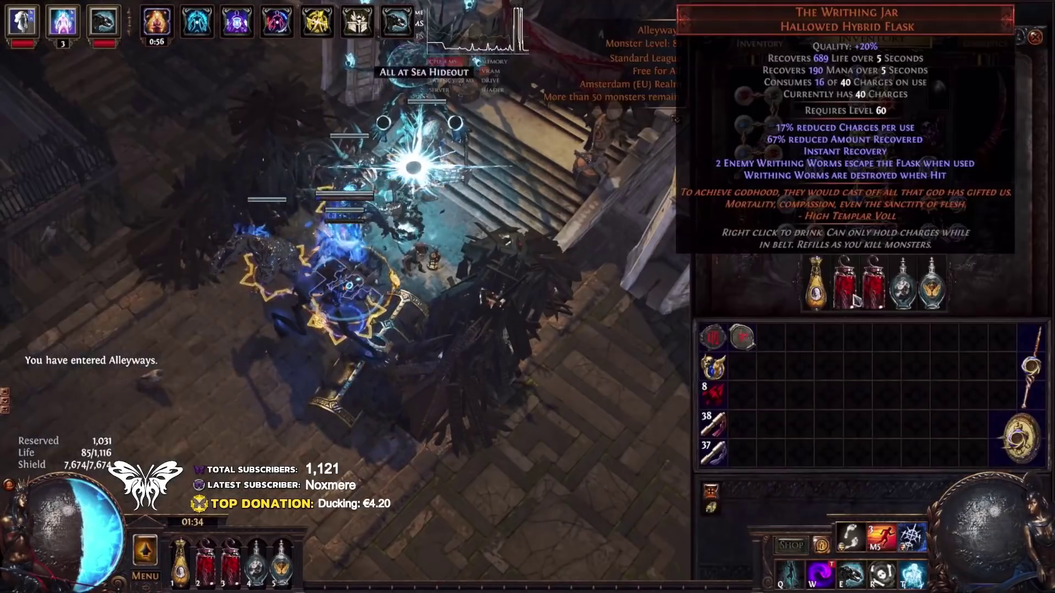
key(p)
drag(765, 441, 467, 282)
click(522, 333)
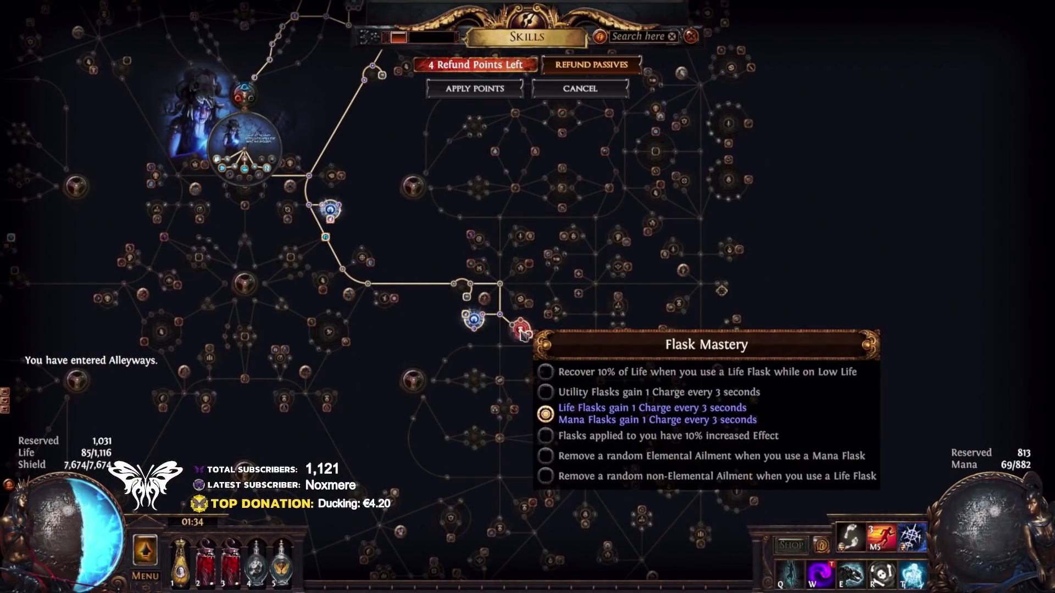
key(p)
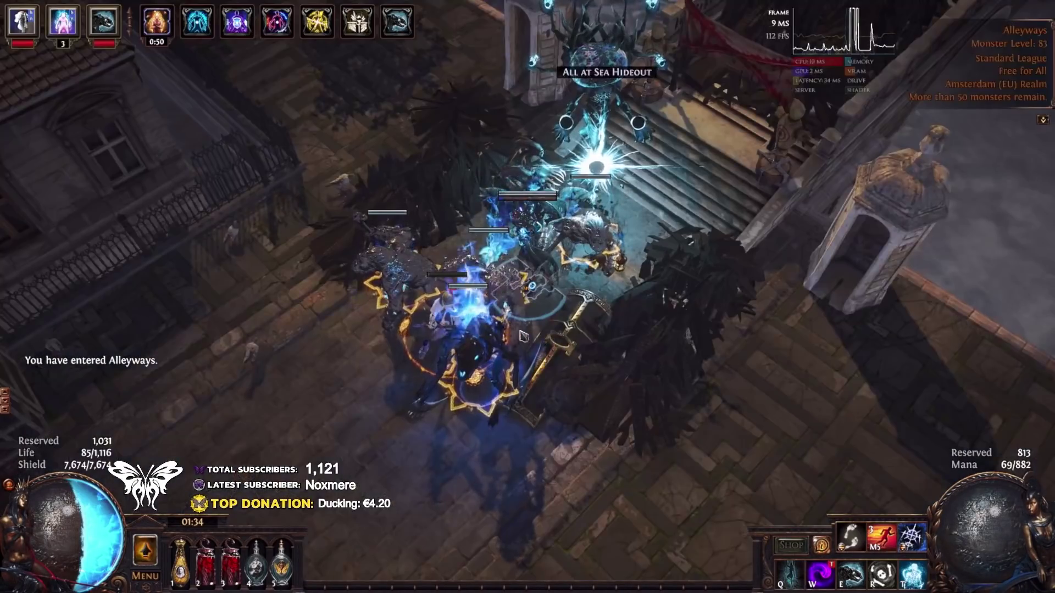
Check the Soul of Ryslatha's effect in the Pantheon and return to the equipped flasks
key(y)
mouse_move(215, 337)
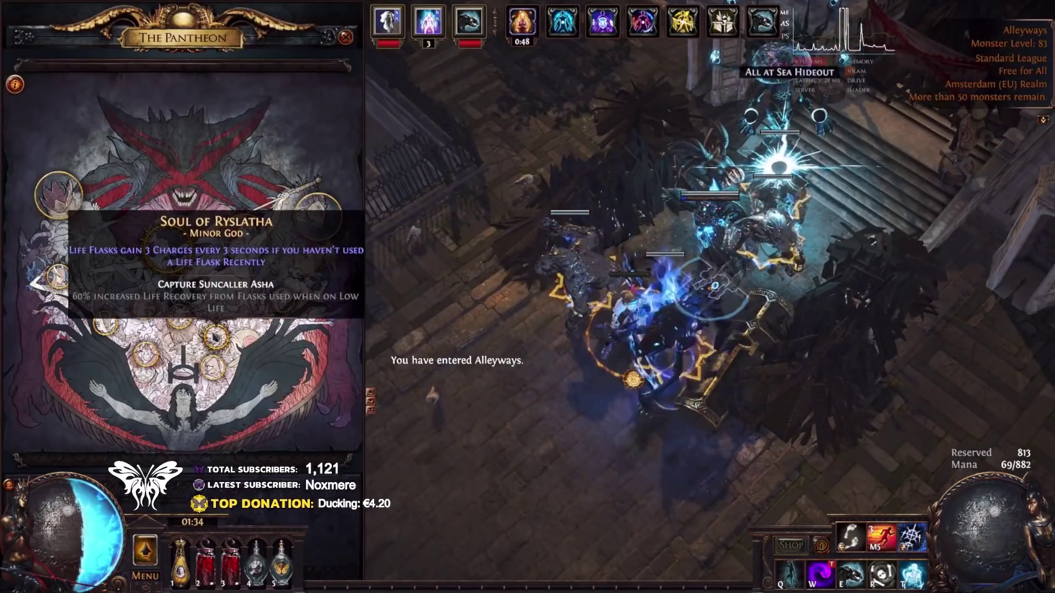
key(Escape)
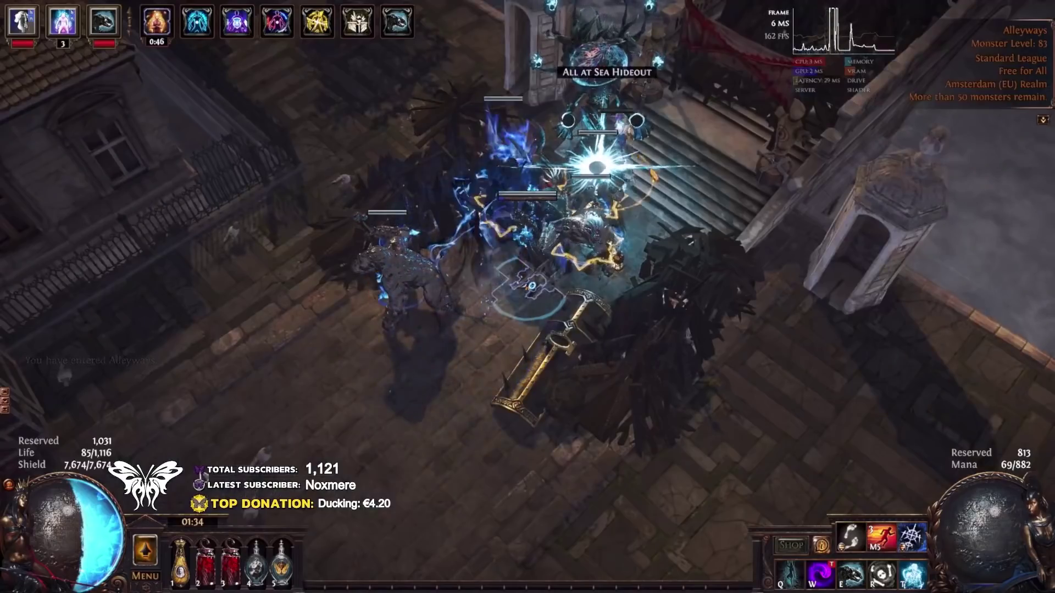
mouse_move(213, 567)
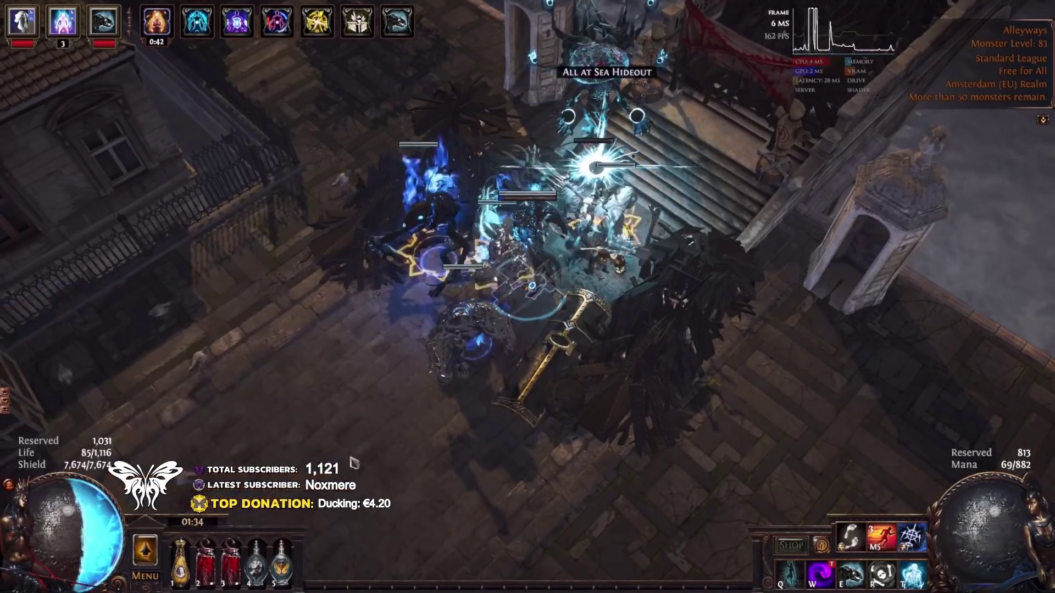
Examine the stats of the equipped The Dancing Duo sword in the inventory
key(i)
mouse_move(757, 182)
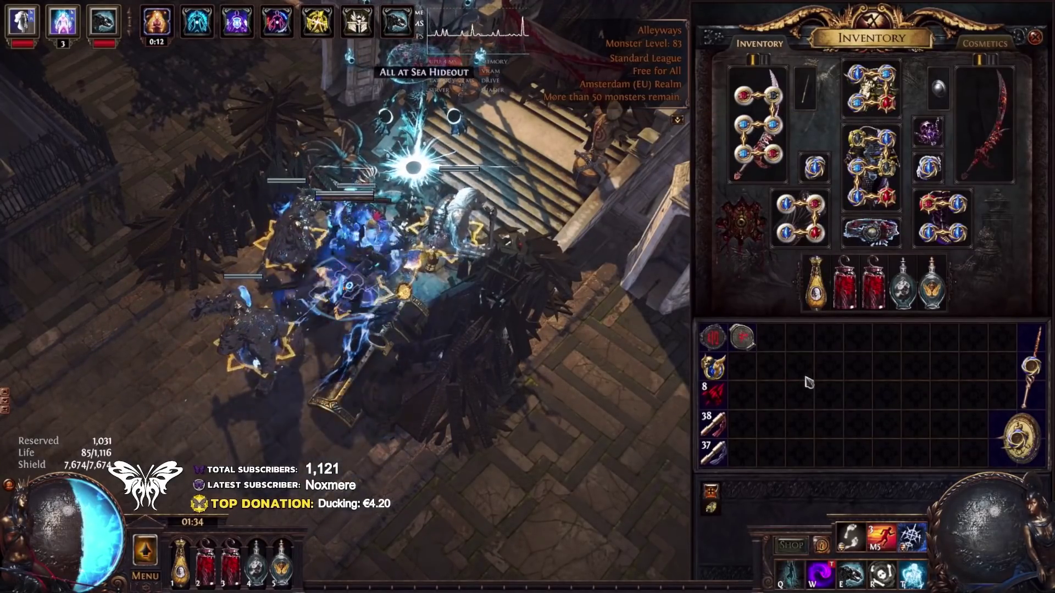
mouse_move(775, 176)
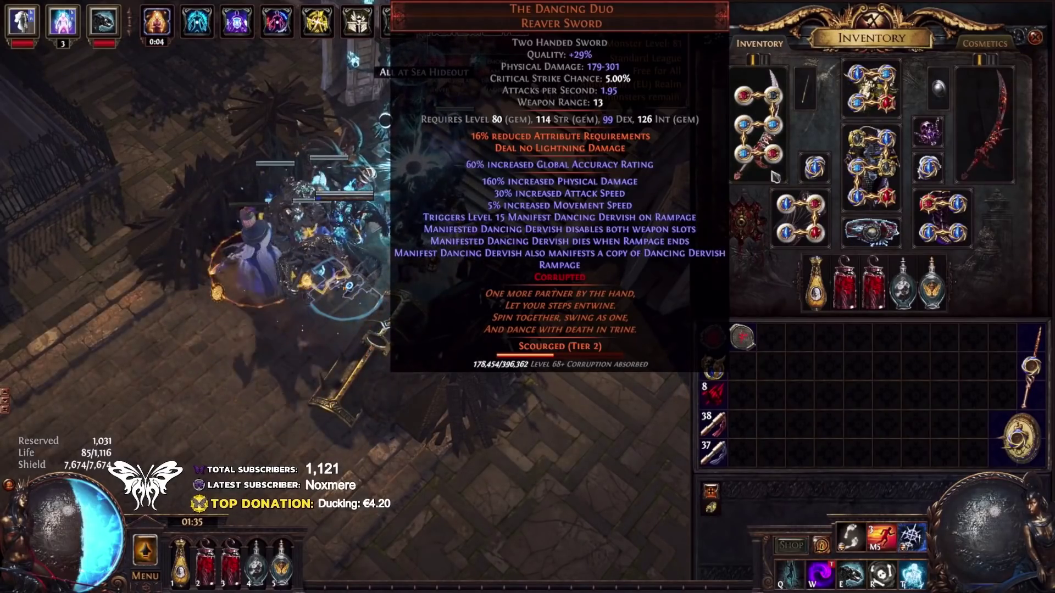
key(i)
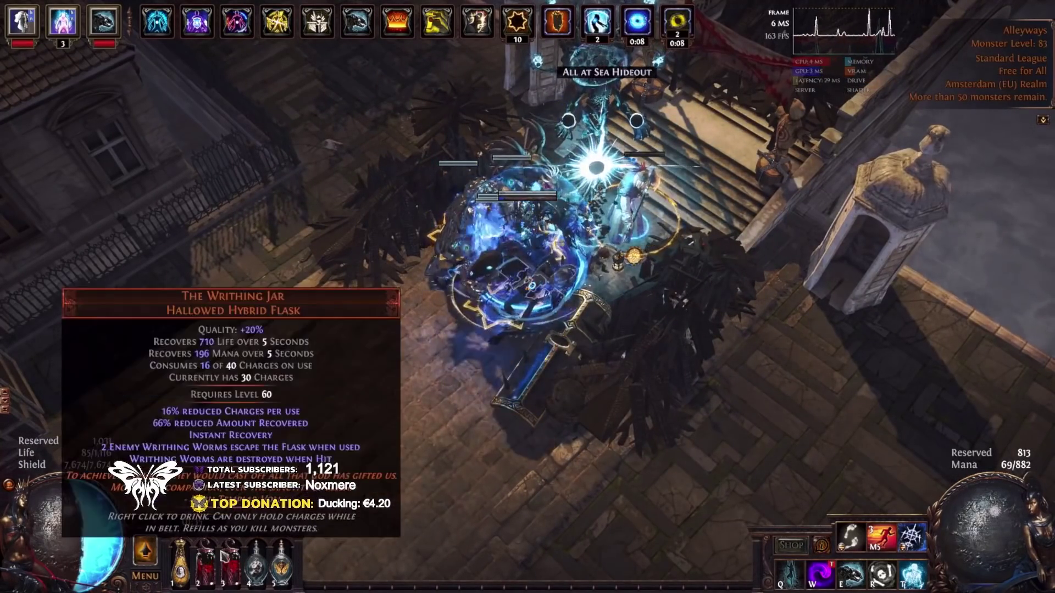
Use The Writhing Jar to release worms for starting Rampage, and review the equipped gear
key(2)
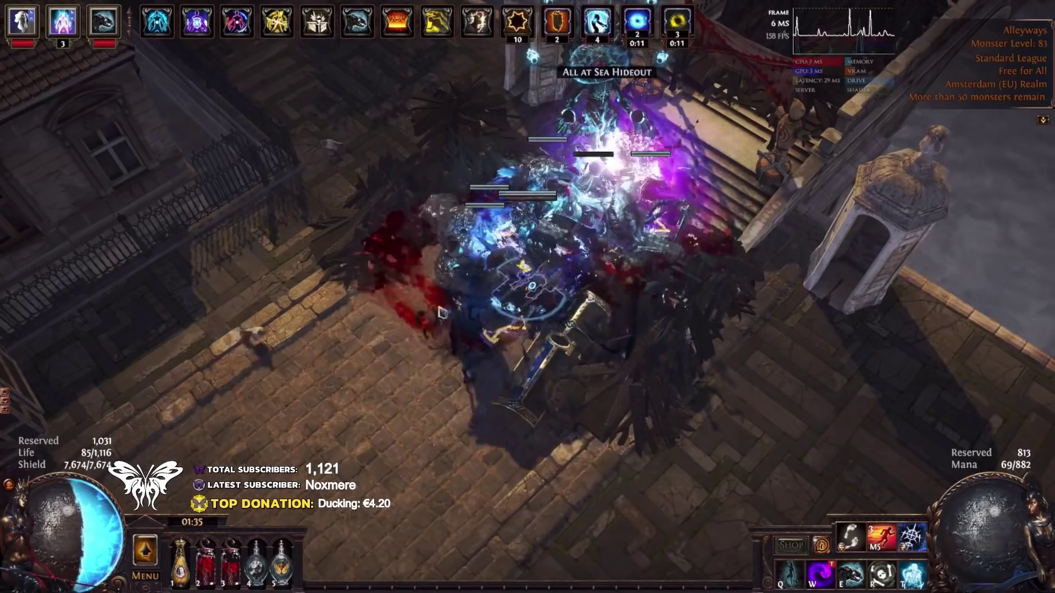
mouse_move(191, 560)
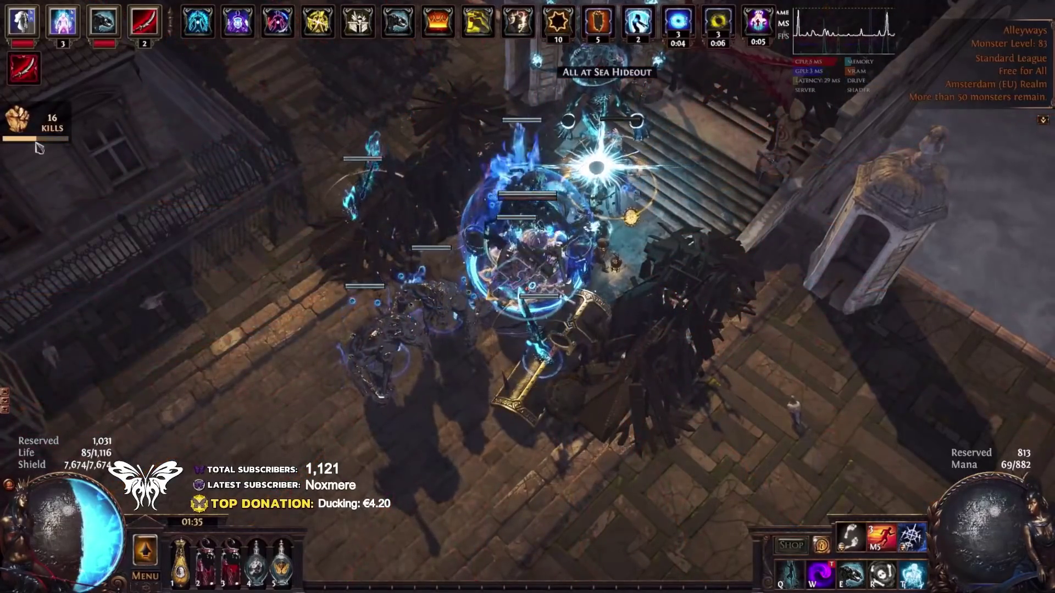
key(i)
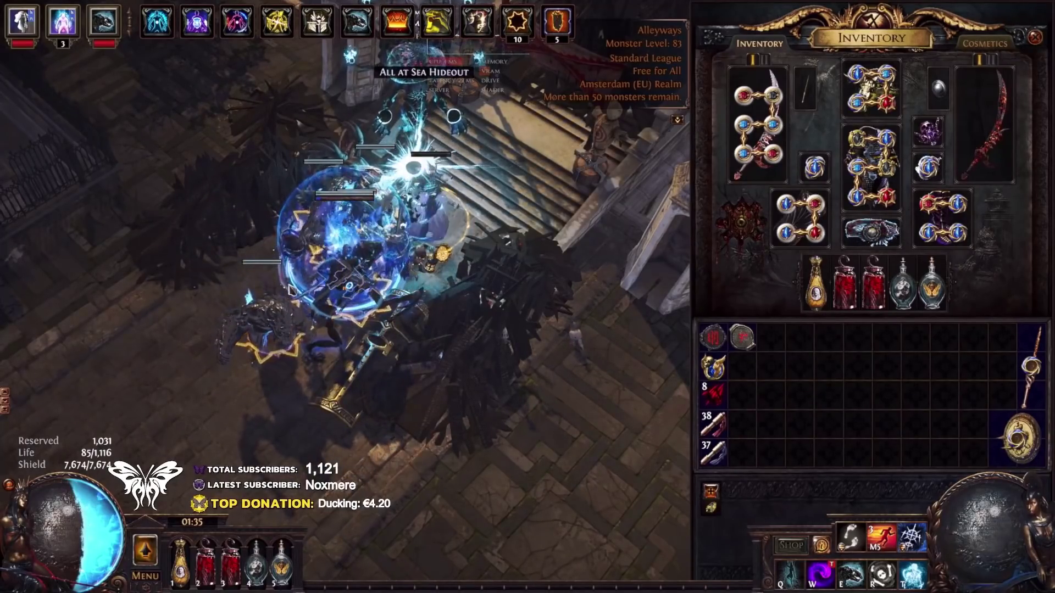
key(i)
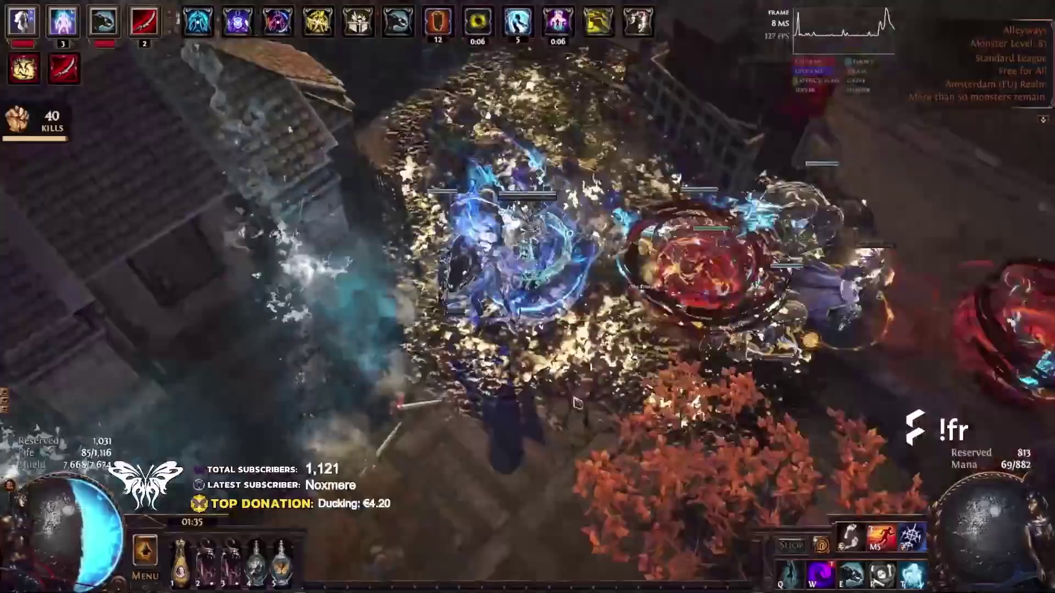
Advance through the Alleyways map with the minions, killing monster packs to keep Rampage going
mouse_move(578, 404)
mouse_down()
mouse_move(521, 363)
mouse_move(582, 341)
mouse_move(621, 280)
mouse_move(625, 166)
mouse_move(605, 154)
mouse_move(648, 203)
mouse_move(659, 307)
mouse_move(567, 416)
mouse_move(406, 347)
mouse_up()
key(q)
click(403, 346)
mouse_move(385, 308)
mouse_down()
mouse_move(282, 379)
mouse_move(368, 336)
mouse_move(713, 410)
mouse_move(862, 219)
mouse_move(685, 379)
mouse_move(599, 182)
mouse_move(528, 115)
mouse_move(538, 99)
mouse_move(785, 115)
mouse_move(623, 200)
mouse_move(633, 161)
mouse_move(648, 181)
mouse_move(497, 102)
mouse_move(621, 143)
mouse_move(671, 174)
mouse_up()
click(670, 175)
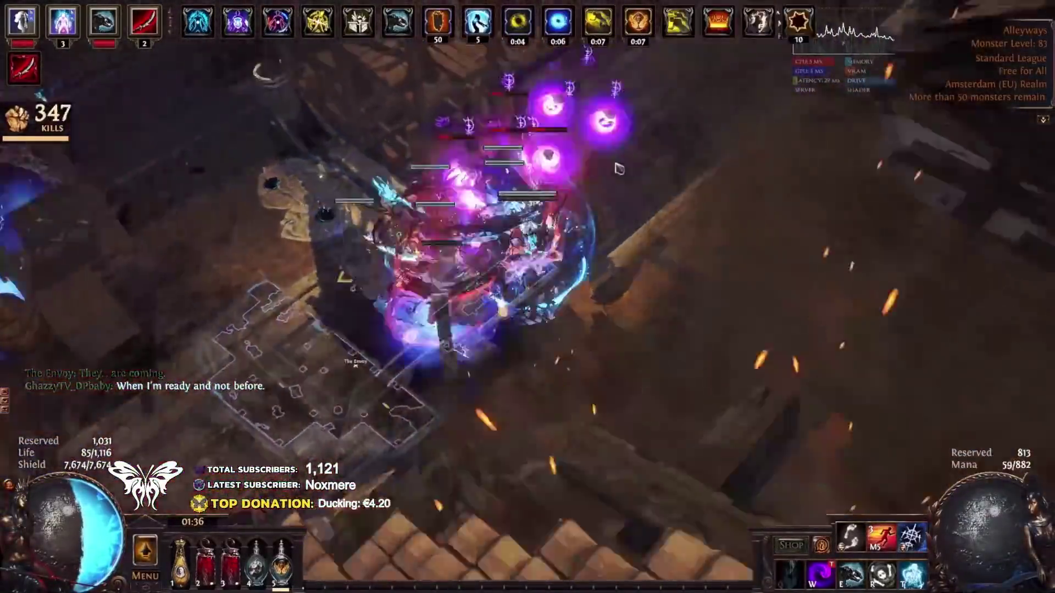
click(618, 169)
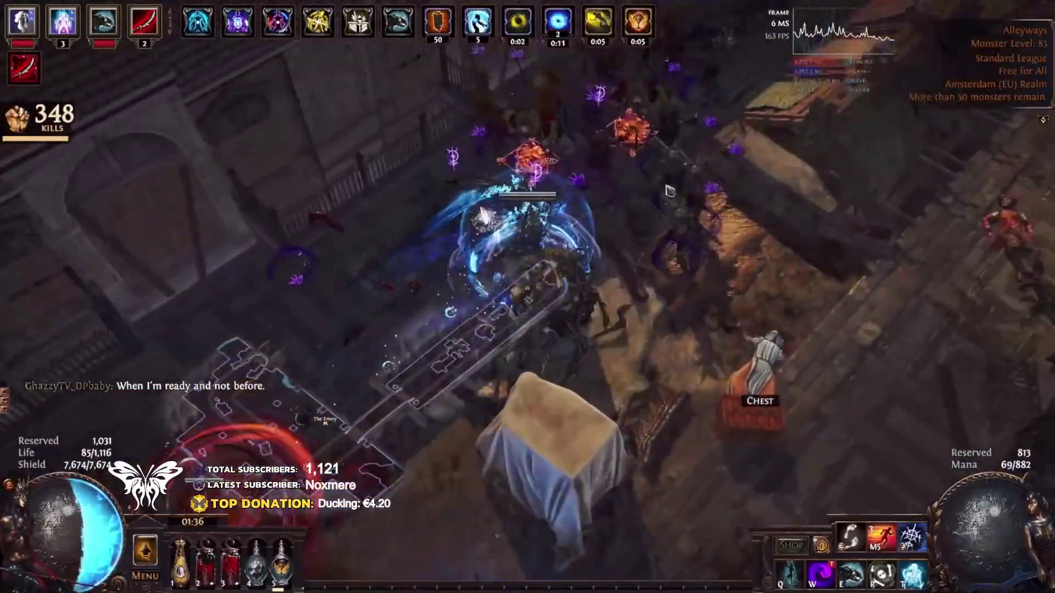
click(669, 190)
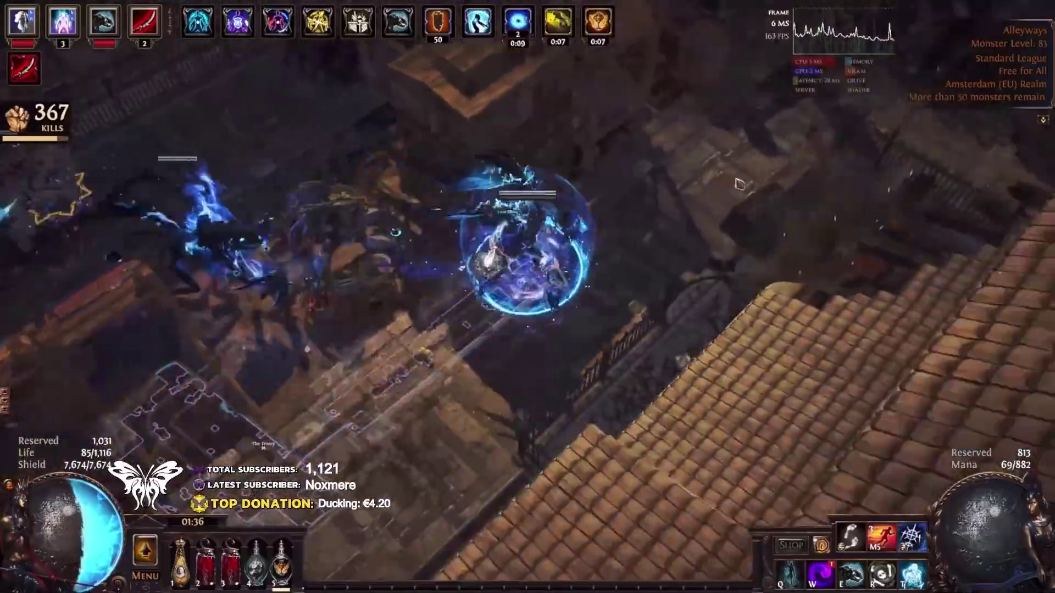
click(739, 184)
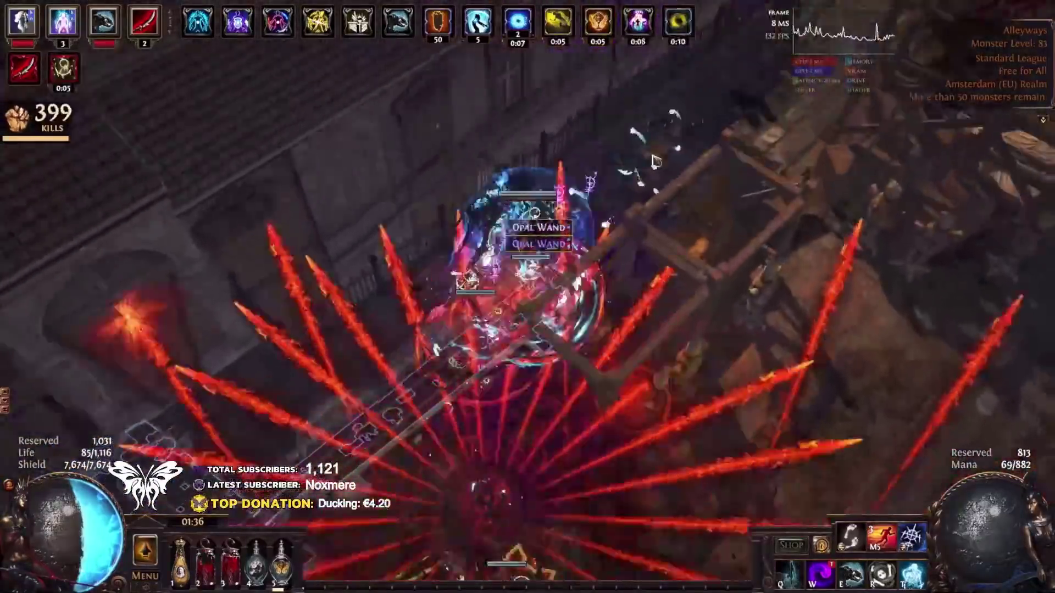
Fight through the monsters to Gwennen's expedition site and its detonator
click(755, 329)
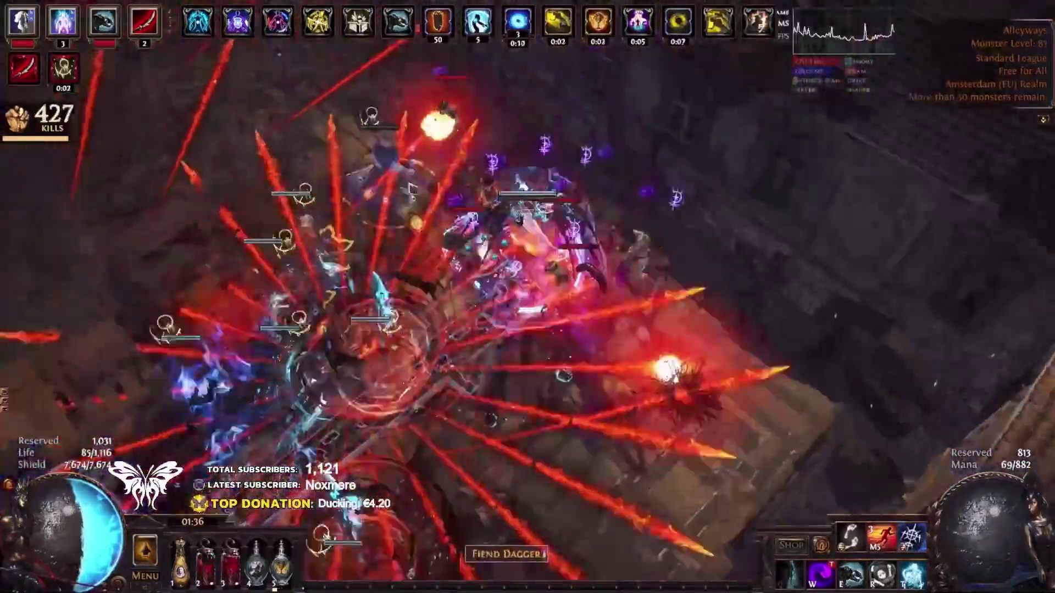
click(409, 207)
click(515, 182)
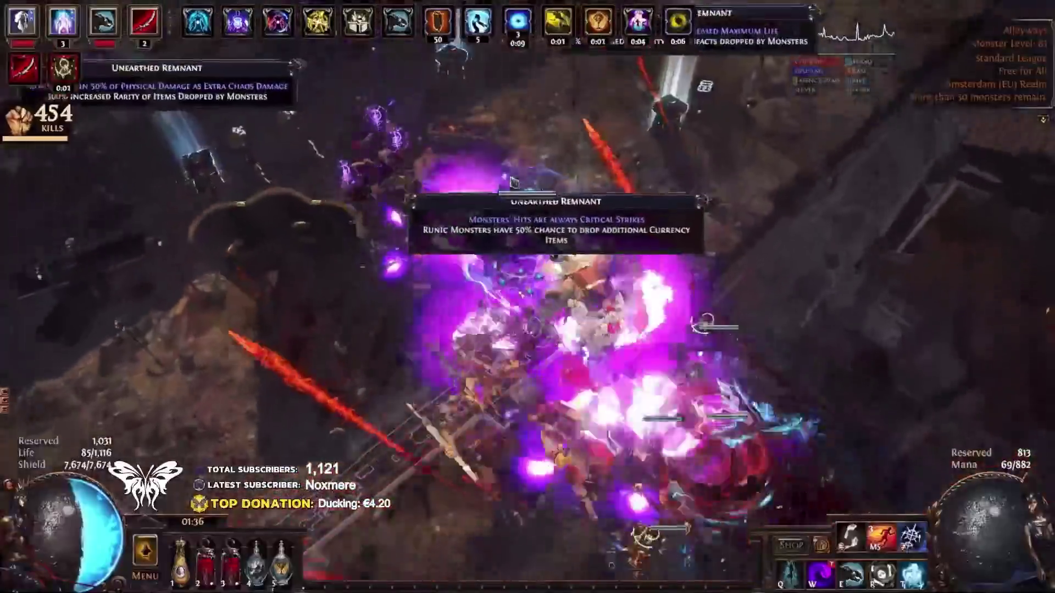
click(382, 224)
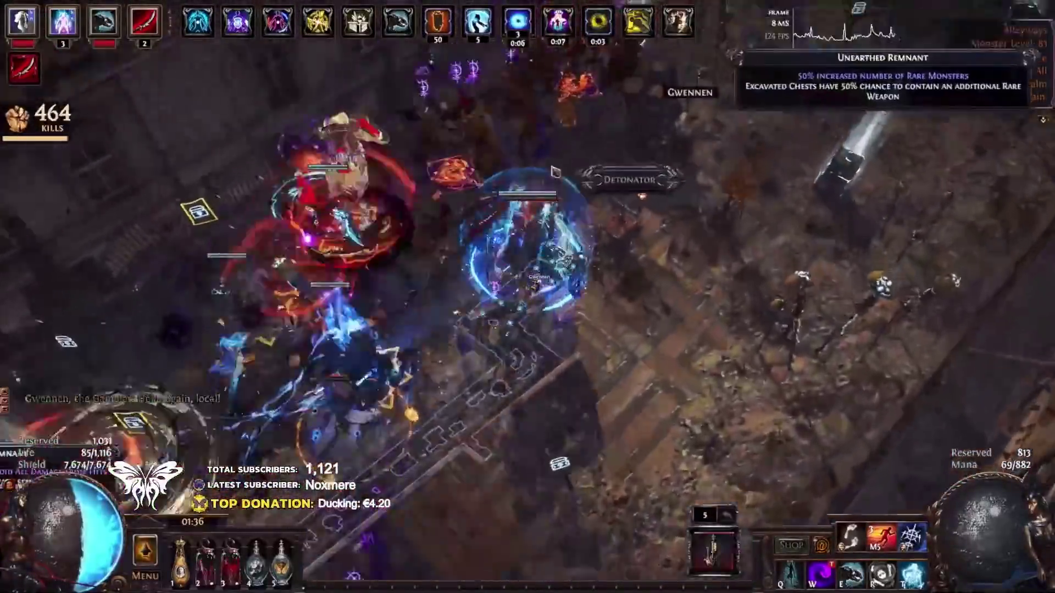
click(555, 172)
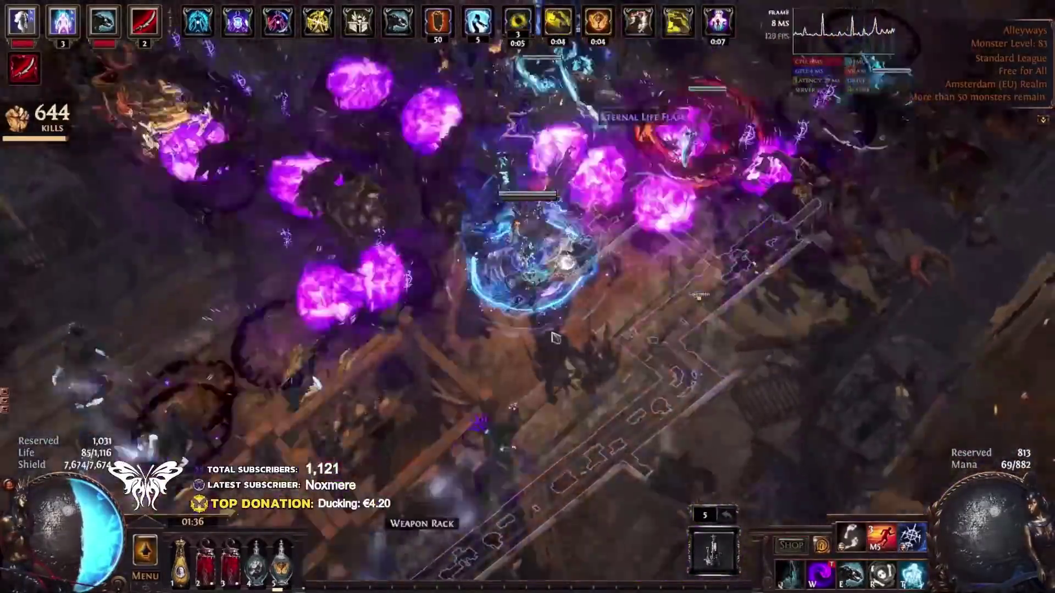
Move back along the street from the expedition site and fight the enemies near The Envoy's map marker
drag(552, 334, 493, 320)
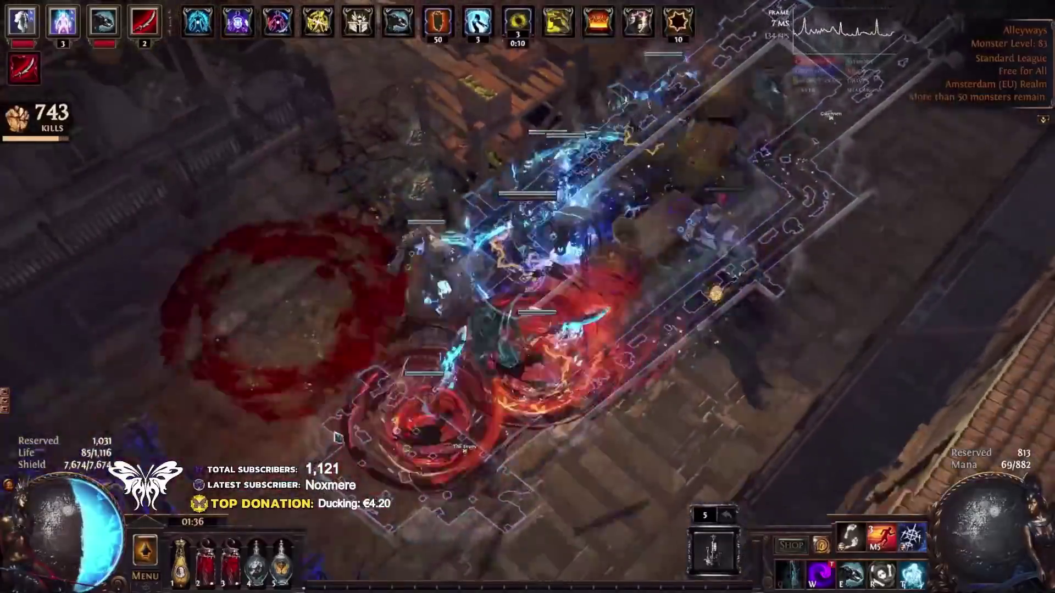
drag(338, 438, 325, 426)
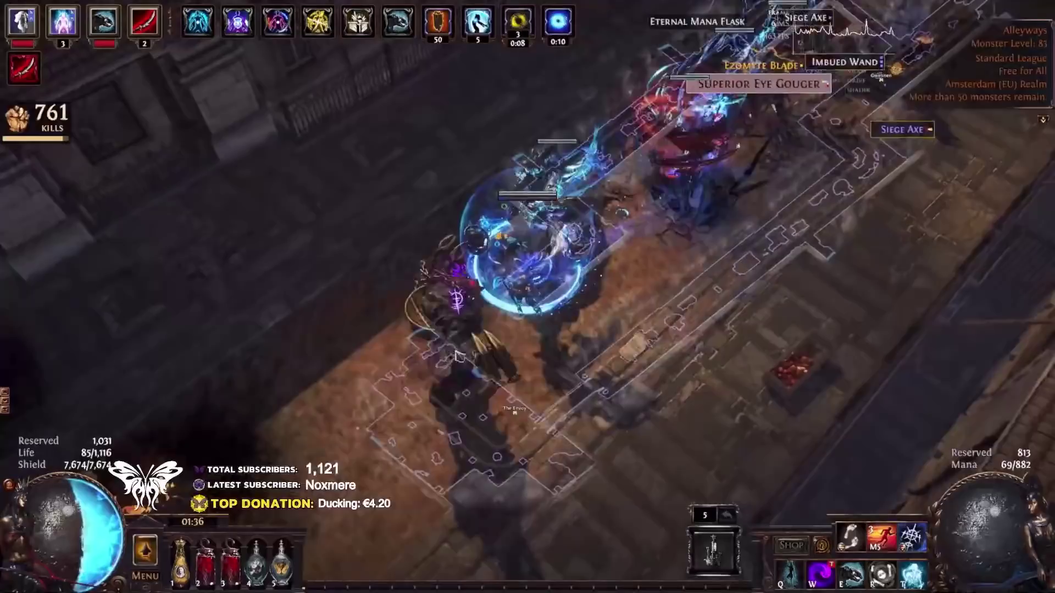
drag(456, 352, 476, 342)
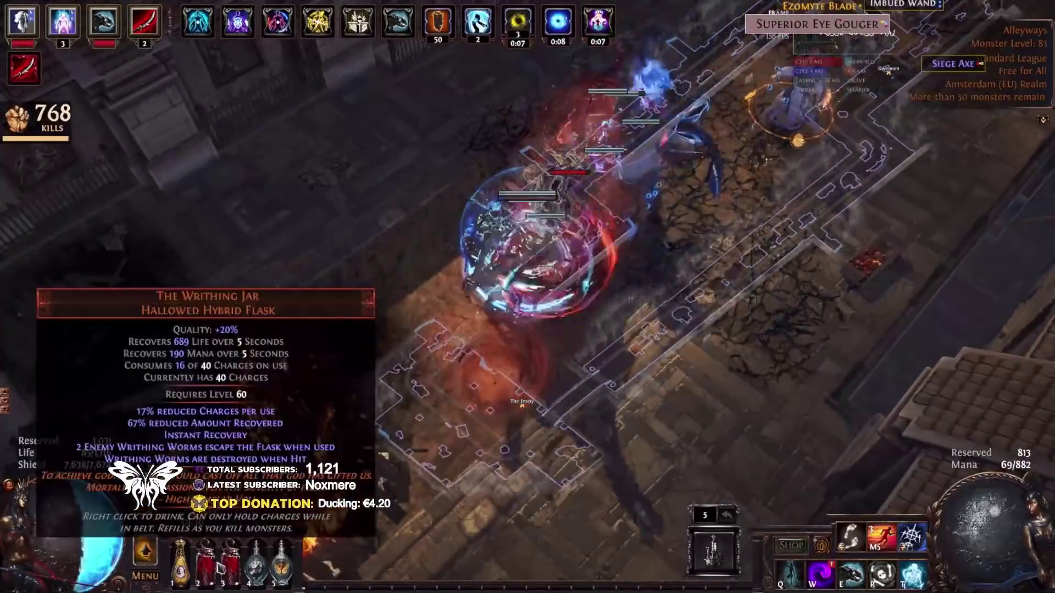
mouse_move(235, 565)
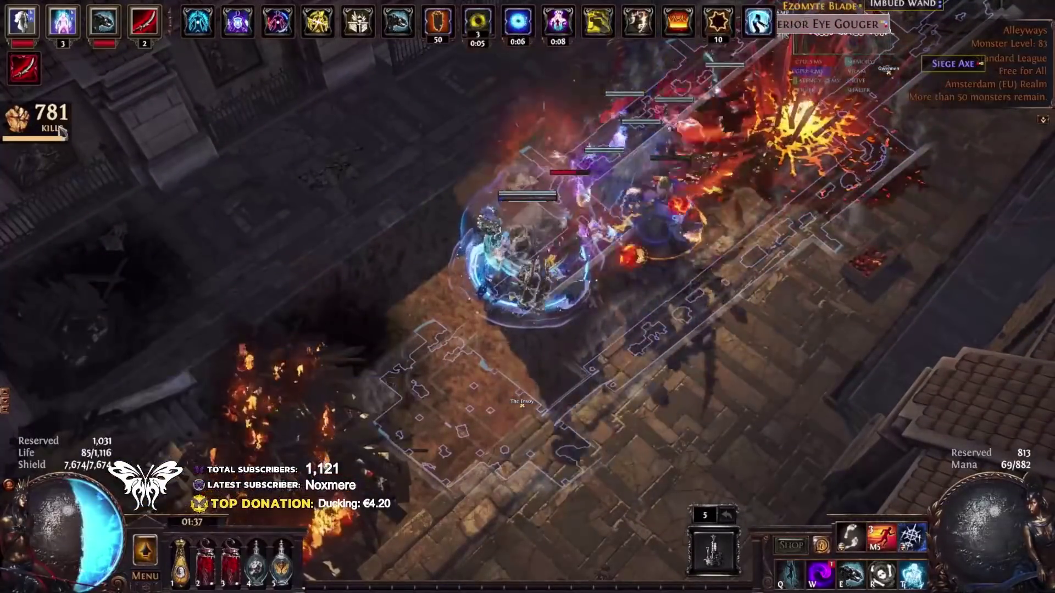
right_click(591, 237)
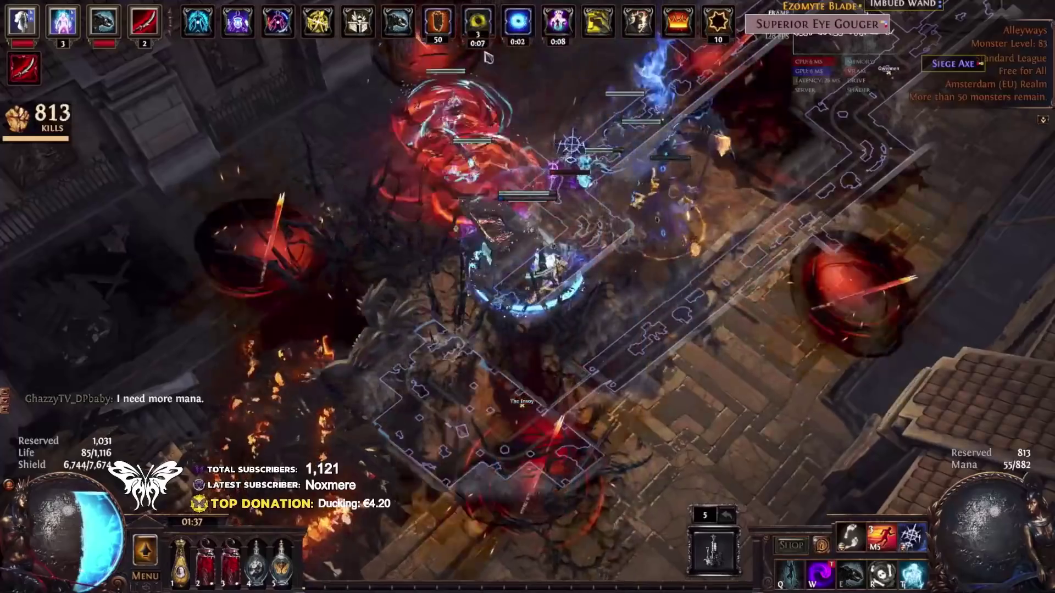
key(t)
mouse_move(913, 577)
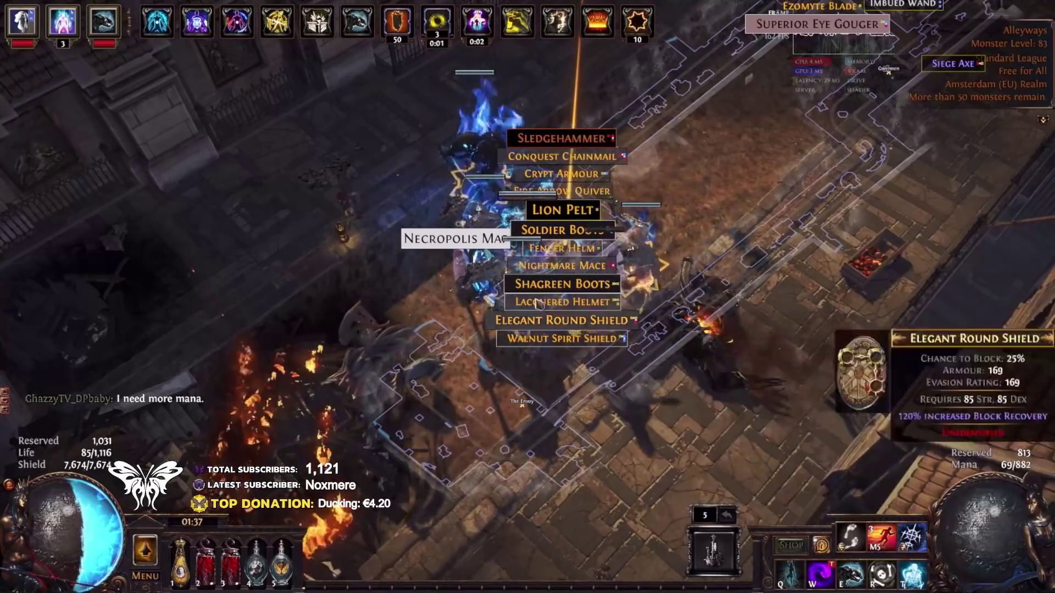
Pick up the dropped Necropolis Map and review The Dancing Duo's stats in the inventory
click(472, 240)
key(i)
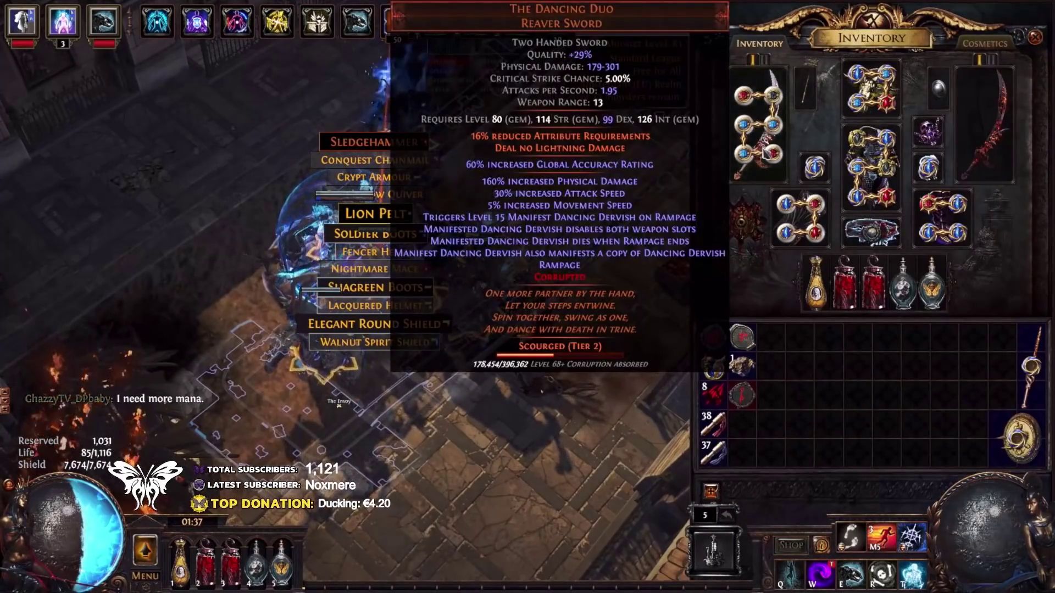
key(i)
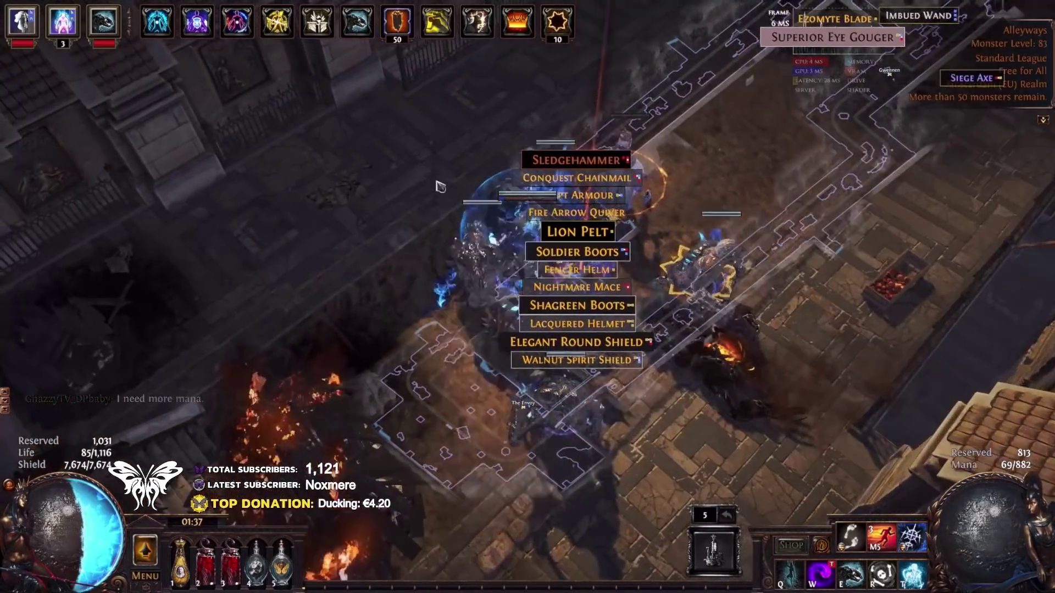
Use a portal scroll and enter the portal to All at Sea Hideout
key(i)
right_click(713, 453)
key(i)
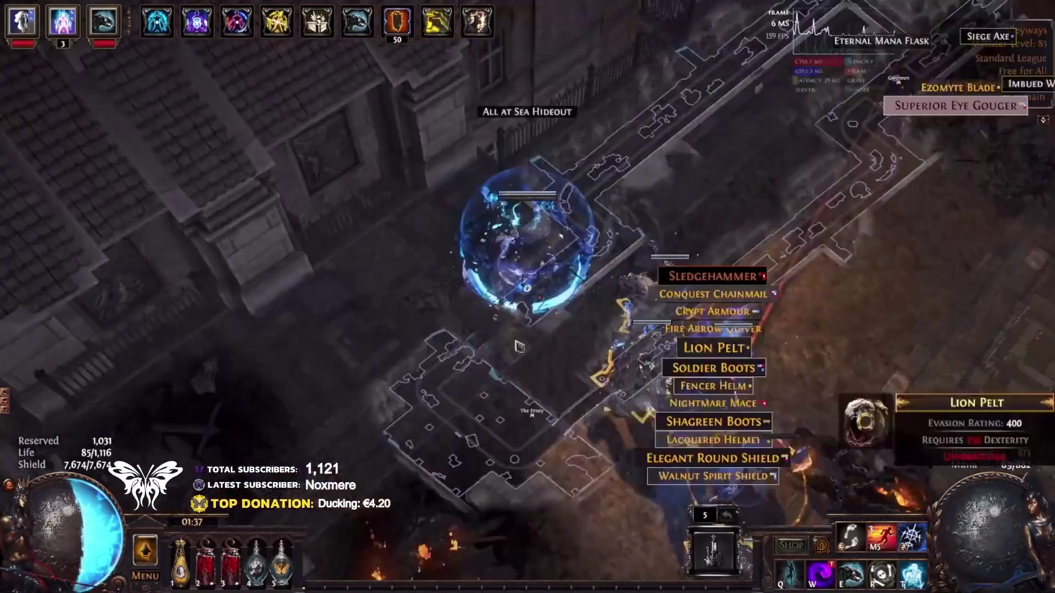
click(528, 236)
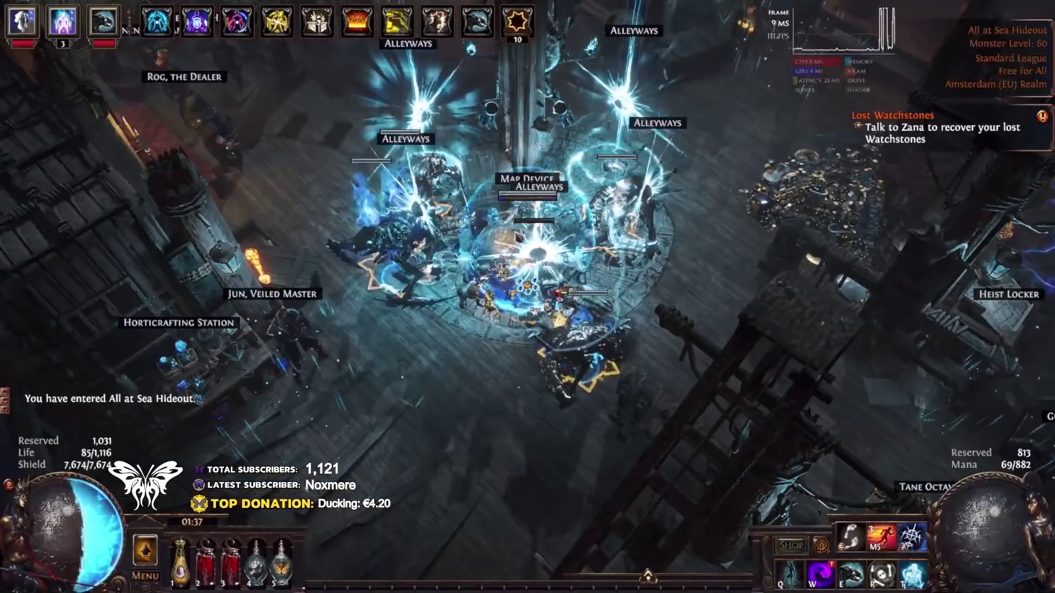
Place the Underground Sea map from the inventory in the Map Device and activate it
click(522, 179)
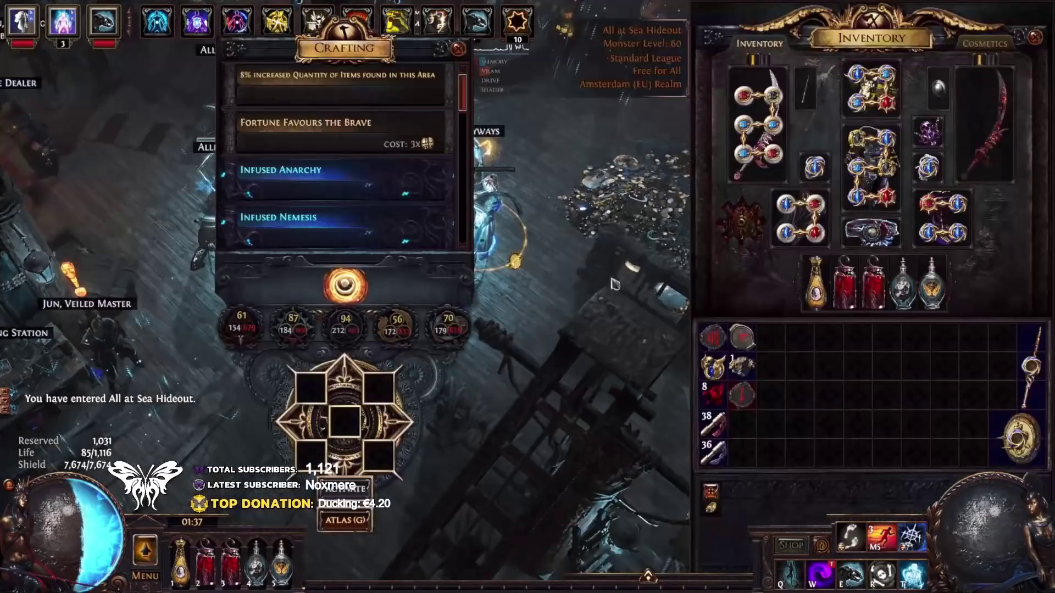
ctrl+click(742, 339)
click(345, 489)
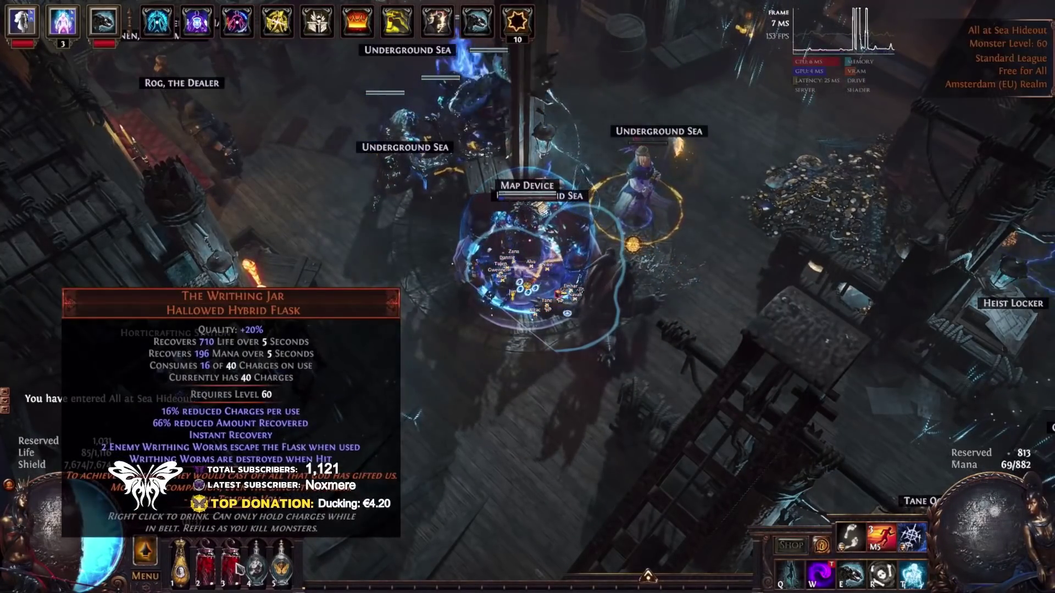
Check the passive tree and inventory briefly, and enter the Underground Sea portal
key(p)
key(p)
key(i)
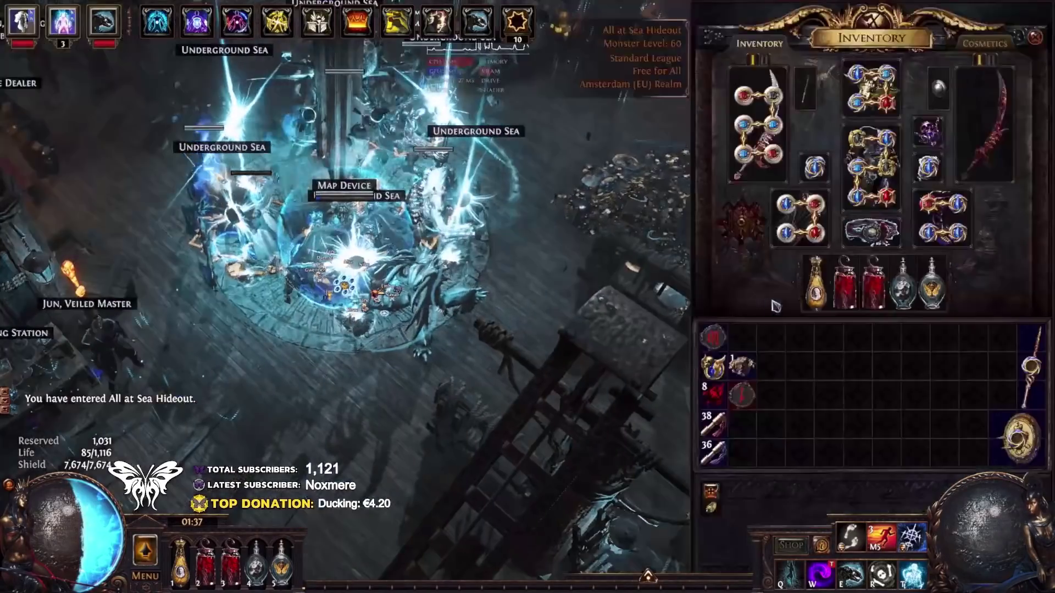
key(i)
click(531, 275)
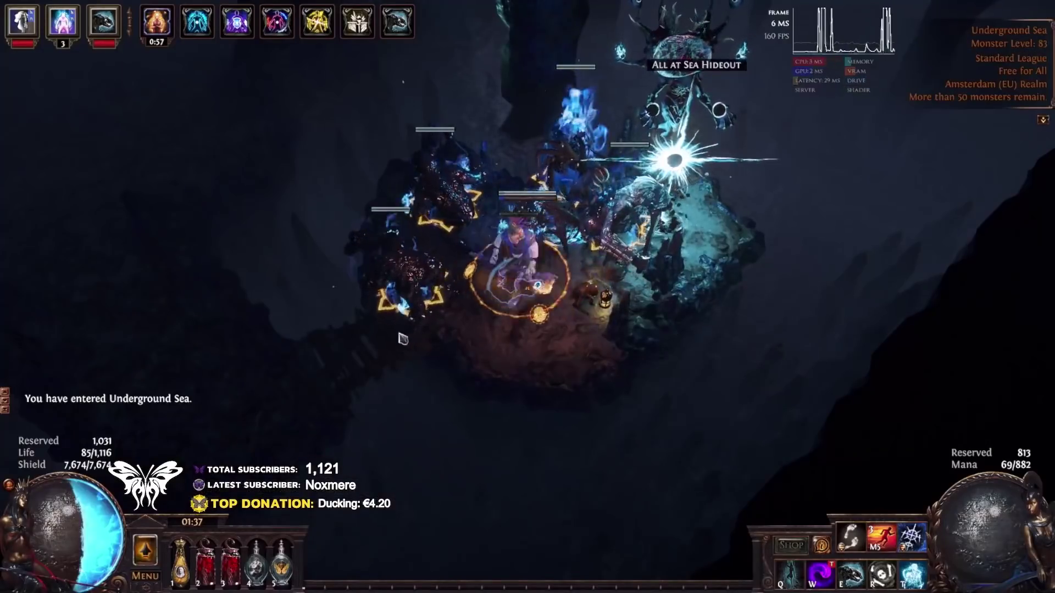
Advance from the Underground Sea entrance with the quicksilver and granite flasks active, clearing packs with the minions to build up Rampage
key(5)
mouse_move(394, 341)
mouse_down()
mouse_move(314, 307)
mouse_move(406, 176)
mouse_move(483, 184)
mouse_move(403, 223)
mouse_move(607, 199)
mouse_move(652, 208)
mouse_move(453, 224)
mouse_move(489, 193)
mouse_move(69, 182)
mouse_move(354, 408)
mouse_move(265, 271)
mouse_move(315, 271)
mouse_move(401, 351)
mouse_move(451, 269)
mouse_move(352, 242)
mouse_move(427, 337)
mouse_move(428, 428)
mouse_move(502, 409)
mouse_move(483, 454)
mouse_move(438, 416)
mouse_move(533, 417)
mouse_move(728, 347)
mouse_move(723, 146)
mouse_move(673, 149)
mouse_move(675, 242)
mouse_move(620, 378)
mouse_move(749, 377)
mouse_move(733, 471)
mouse_move(758, 297)
mouse_move(192, 236)
mouse_move(388, 434)
mouse_move(591, 442)
mouse_move(527, 434)
mouse_move(401, 147)
mouse_move(329, 219)
mouse_move(365, 373)
mouse_move(377, 337)
mouse_move(686, 267)
mouse_move(706, 132)
mouse_move(770, 205)
mouse_move(822, 358)
mouse_move(762, 418)
mouse_move(434, 403)
mouse_move(502, 412)
mouse_move(594, 55)
mouse_up()
key(q)
key(q)
key(4)
key(5)
key(q)
key(q)
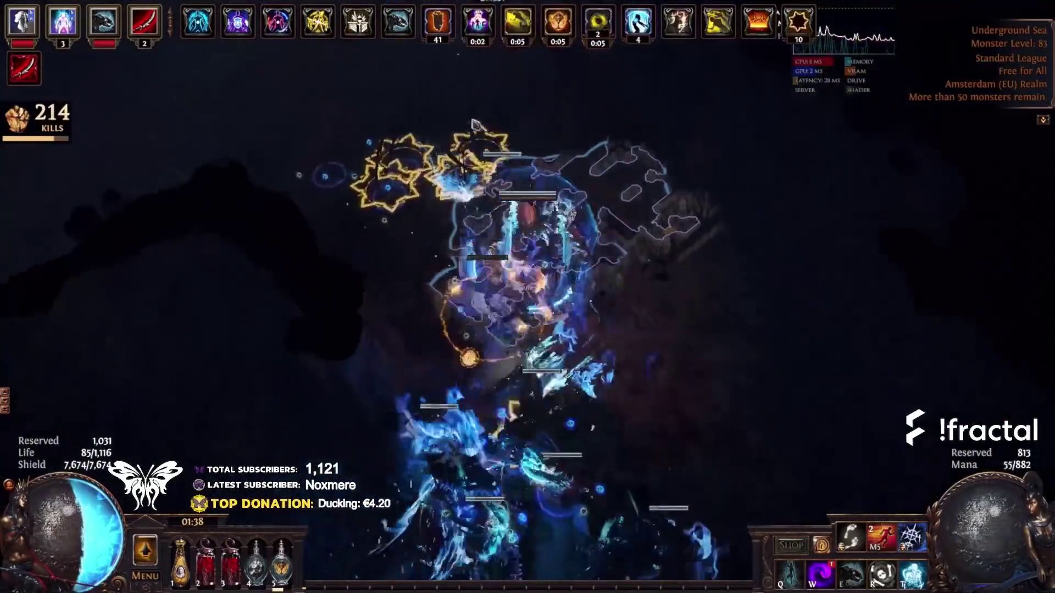
Push deeper into Underground Sea, clearing monster packs on the way to the boss arena to sustain Rampage
mouse_move(455, 128)
mouse_down()
mouse_move(300, 209)
mouse_move(321, 229)
mouse_move(321, 282)
mouse_move(392, 268)
mouse_move(494, 354)
mouse_move(467, 358)
mouse_up()
click(584, 193)
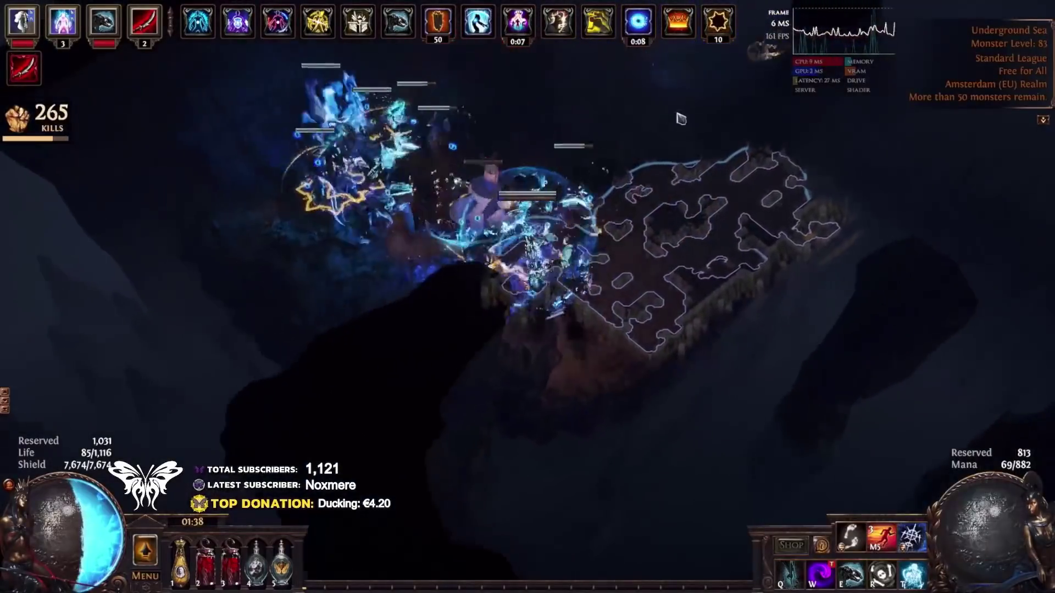
mouse_move(676, 117)
mouse_down()
mouse_move(608, 171)
mouse_move(411, 173)
mouse_move(435, 227)
mouse_move(389, 419)
mouse_move(401, 262)
mouse_move(382, 200)
mouse_move(372, 329)
mouse_move(331, 383)
mouse_move(351, 242)
mouse_move(439, 141)
mouse_move(456, 176)
mouse_move(850, 134)
mouse_move(385, 181)
mouse_move(212, 158)
mouse_move(341, 181)
mouse_move(489, 164)
mouse_move(675, 195)
mouse_move(495, 143)
mouse_move(571, 154)
mouse_move(815, 256)
mouse_move(704, 303)
mouse_move(330, 160)
mouse_move(466, 137)
mouse_move(621, 294)
mouse_move(512, 326)
mouse_up()
key(q)
click(511, 320)
mouse_move(418, 220)
mouse_down()
mouse_move(320, 170)
mouse_move(379, 163)
mouse_move(361, 133)
mouse_move(363, 207)
mouse_move(419, 165)
mouse_move(332, 315)
mouse_move(336, 216)
mouse_move(467, 264)
mouse_up()
click(390, 113)
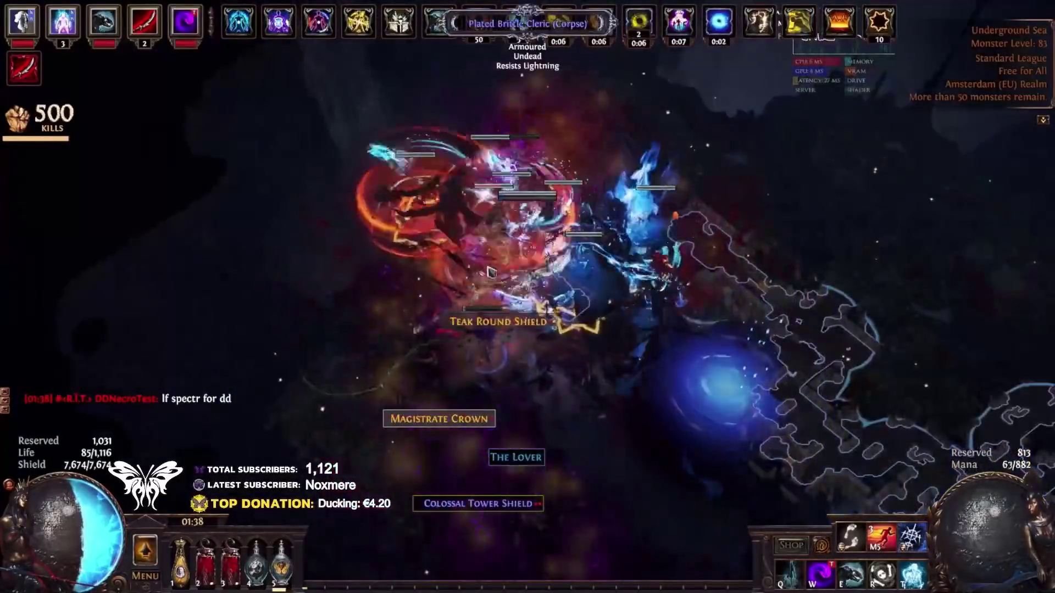
Engage the boss Merveil, the Returned, and her surrounding monsters, recasting skills and repositioning to support the minions
key(t)
mouse_move(421, 323)
mouse_down()
mouse_move(571, 247)
mouse_move(559, 247)
mouse_up()
key(t)
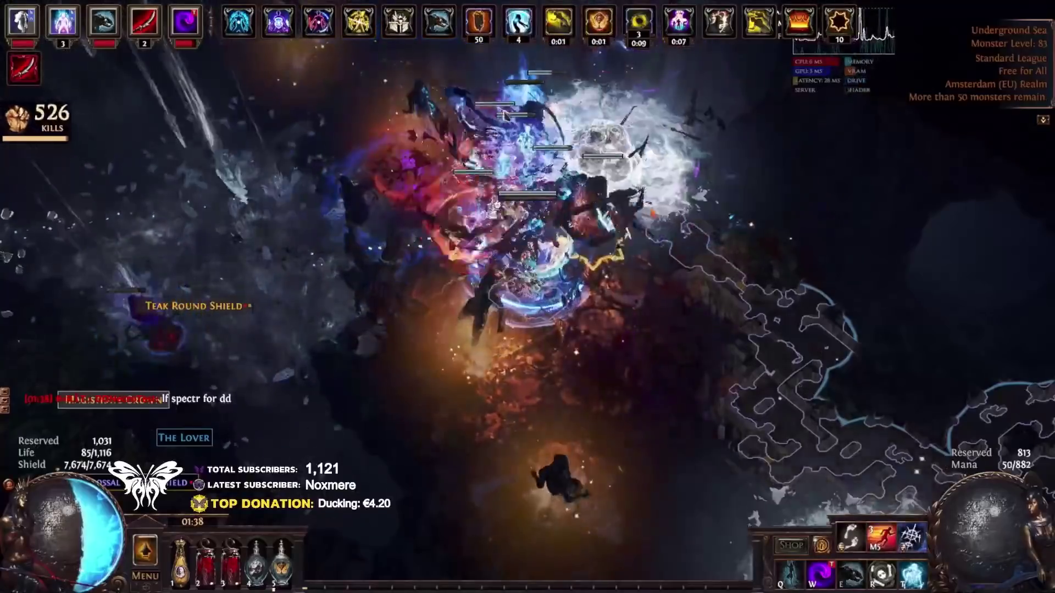
key(t)
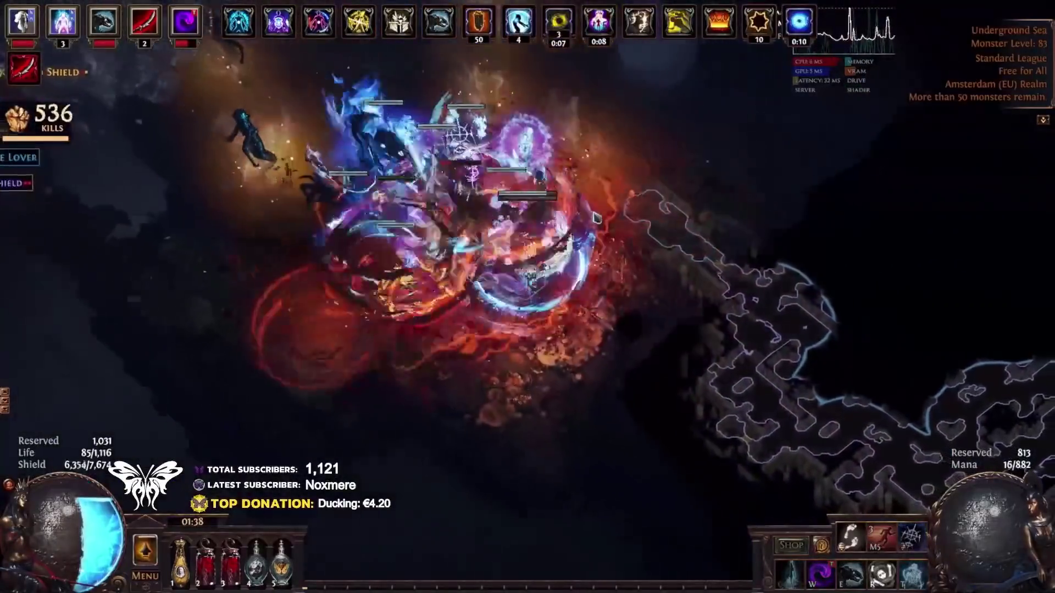
key(r)
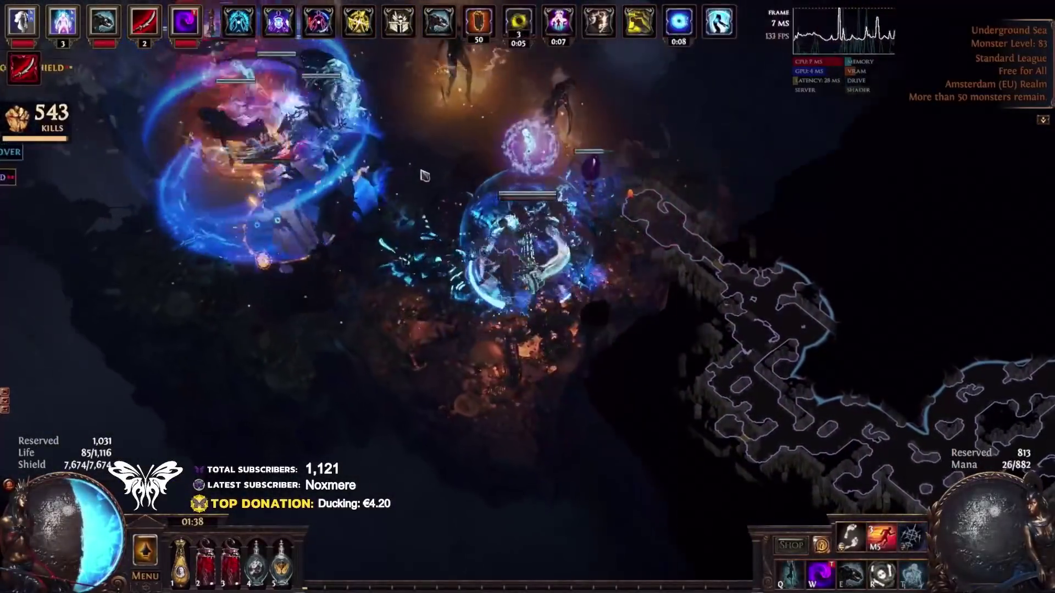
click(424, 175)
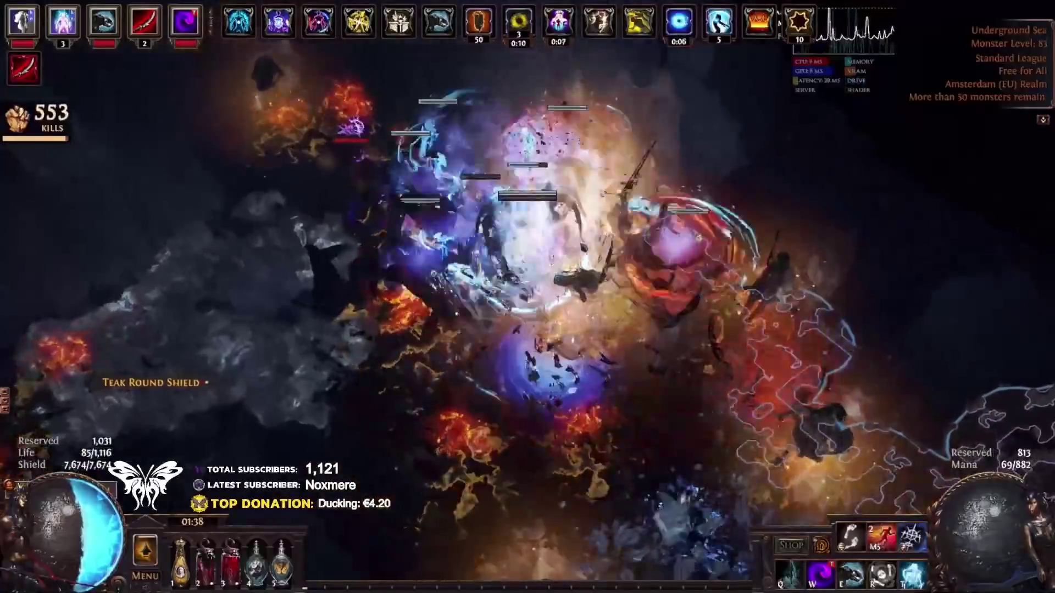
key(r)
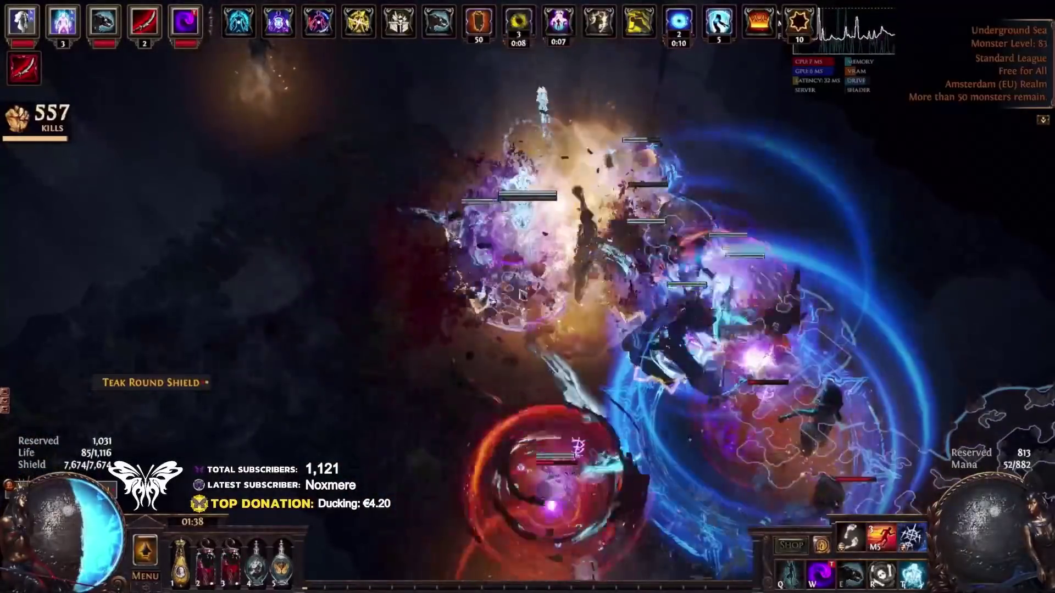
key(t)
click(467, 352)
click(513, 154)
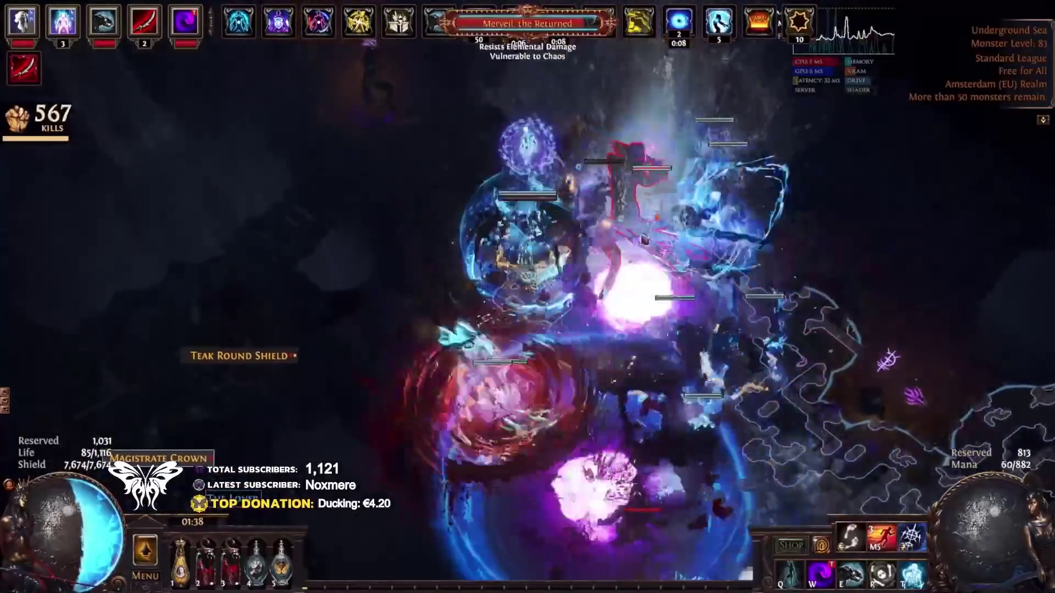
Keep the minions on Merveil, the Returned, moving around her arena and recasting skills until she is killed
key(t)
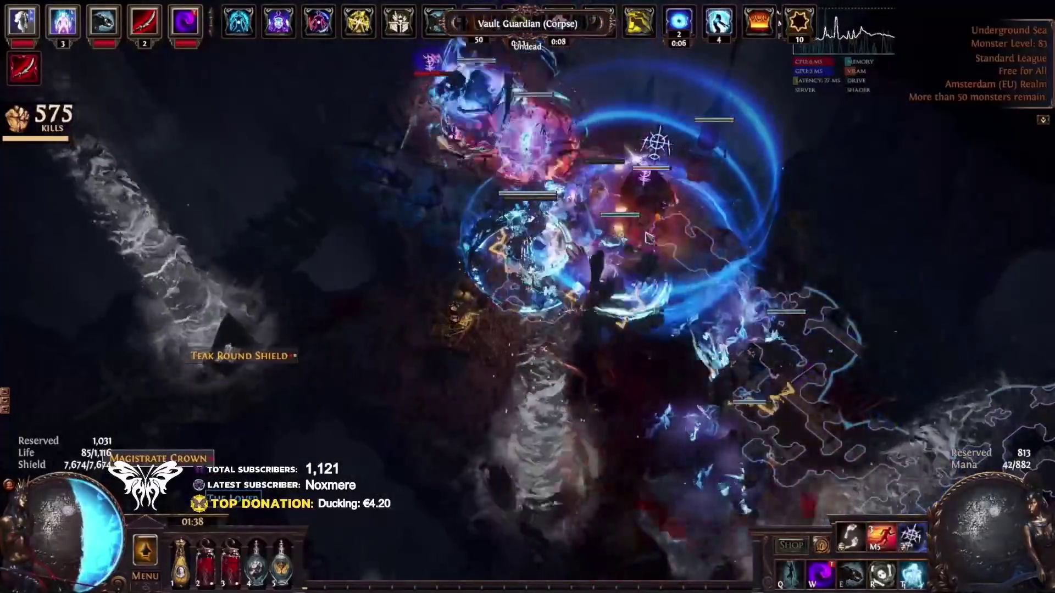
drag(649, 236, 661, 246)
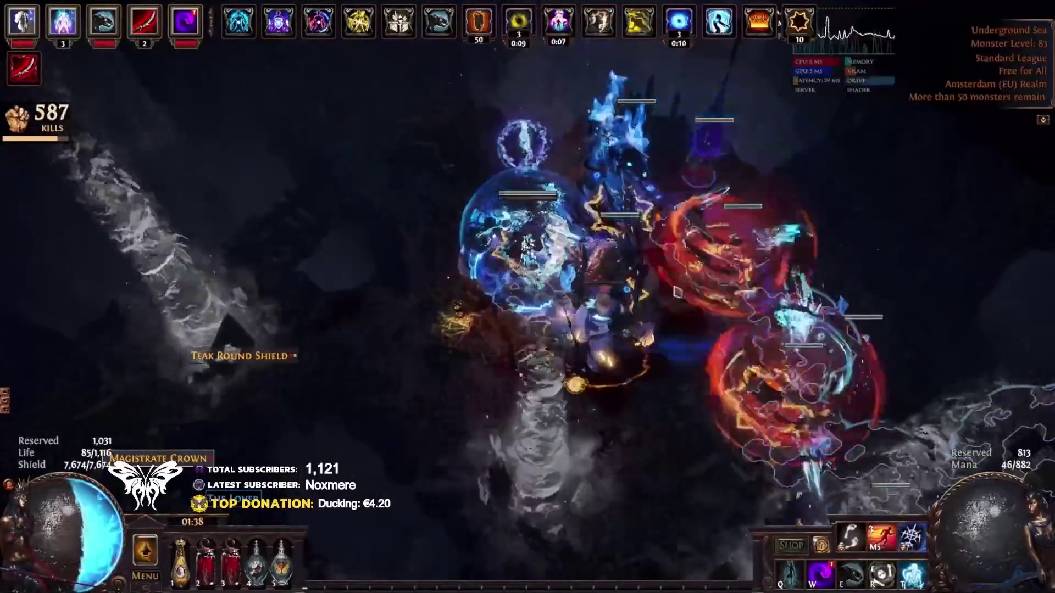
click(605, 388)
key(q)
click(673, 423)
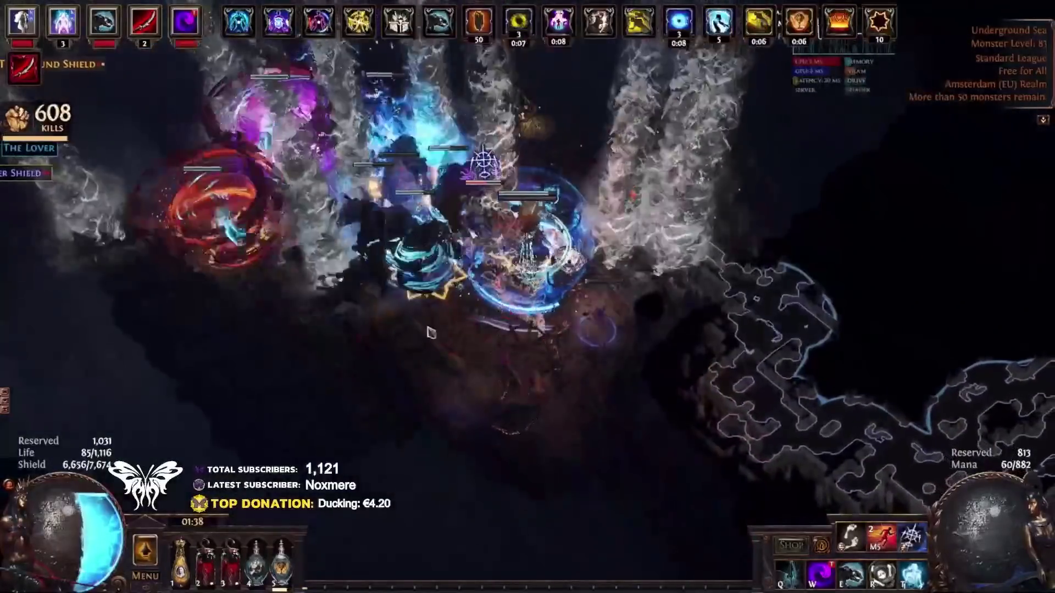
click(431, 332)
key(t)
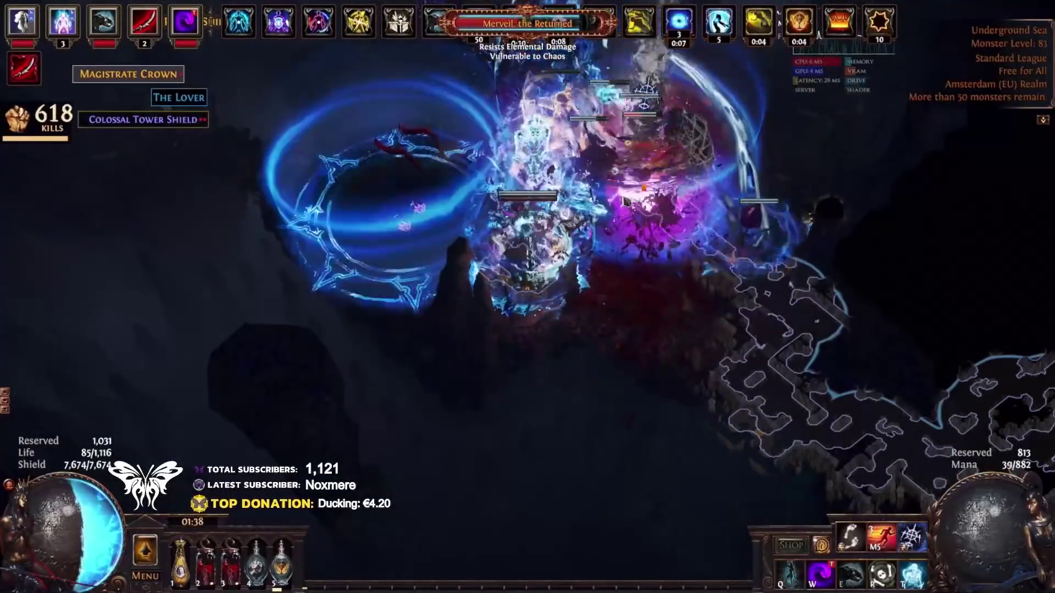
click(755, 137)
click(589, 85)
click(714, 362)
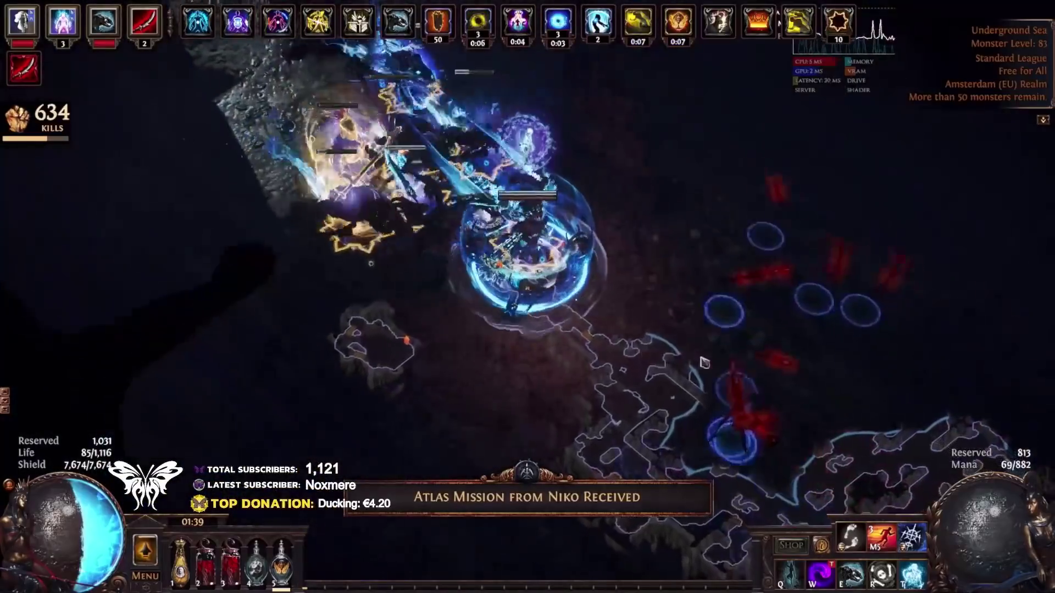
Leave the boss arena and clear packs in the unexplored part of Underground Sea before Rampage expires
click(675, 405)
key(q)
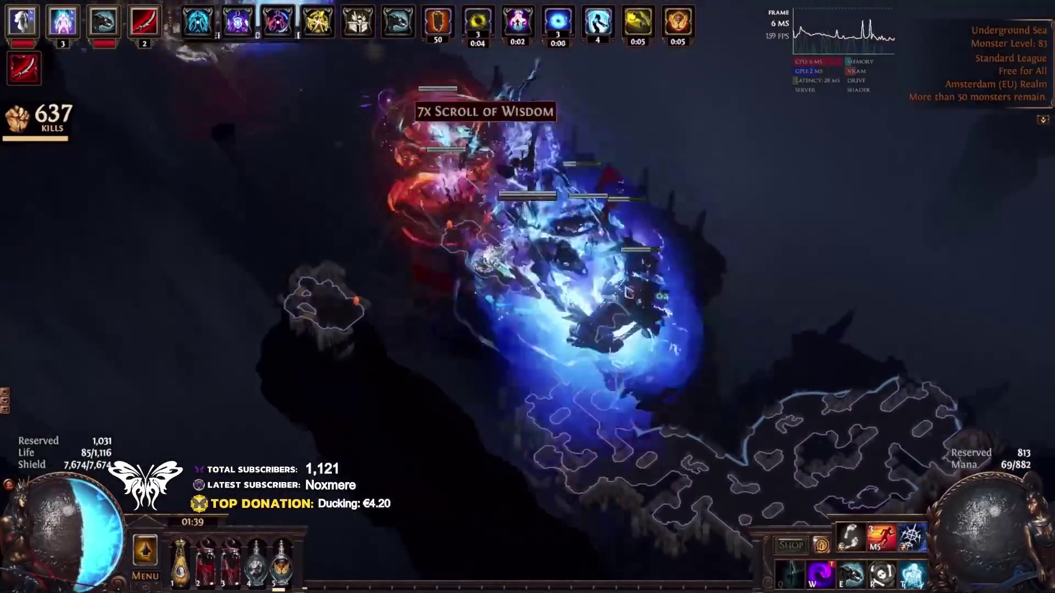
click(791, 467)
click(747, 172)
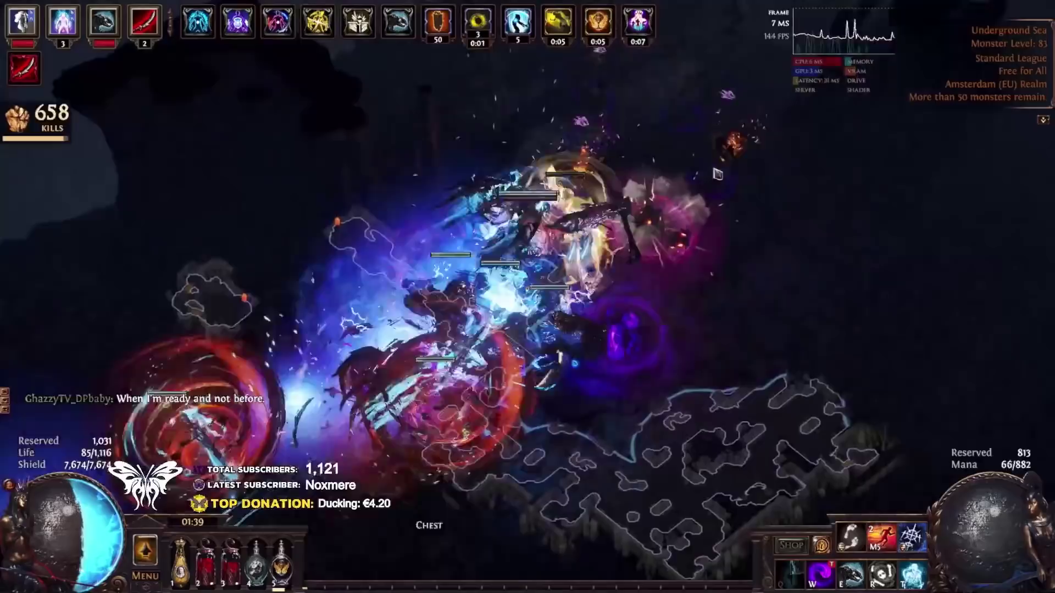
click(628, 196)
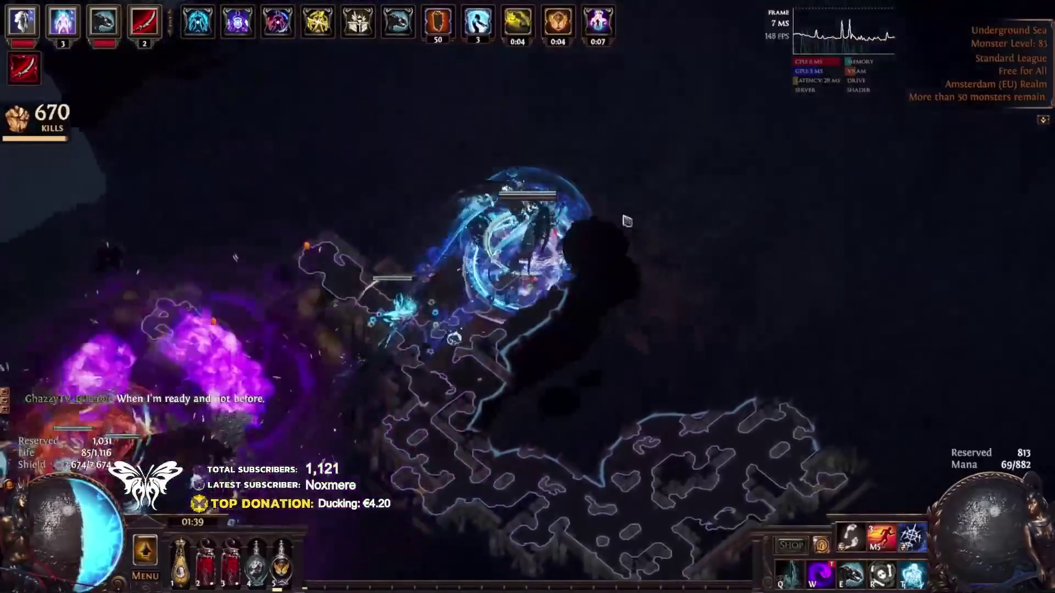
click(659, 358)
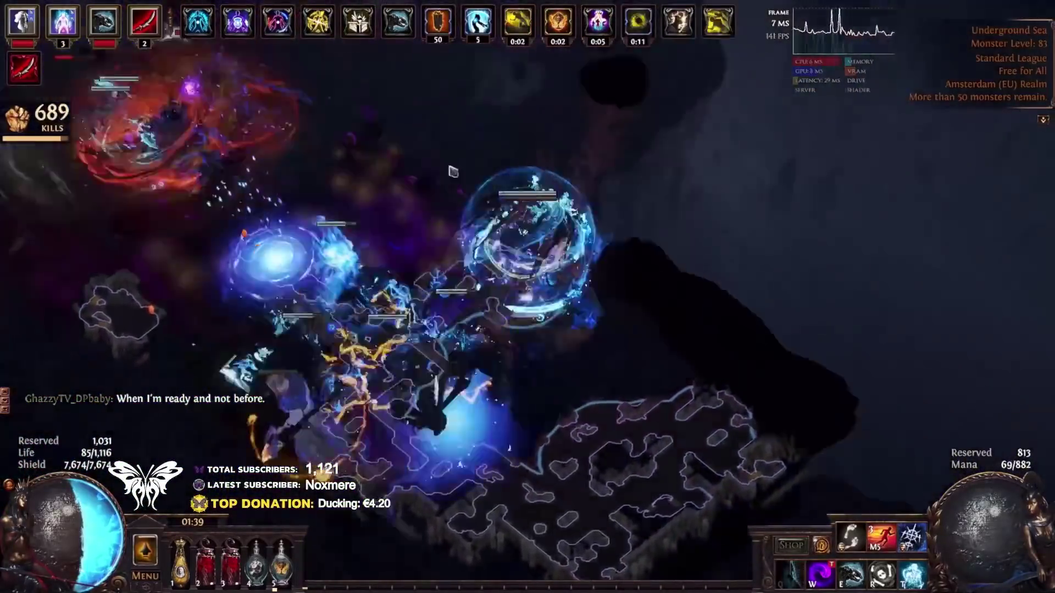
click(467, 150)
click(443, 153)
click(621, 410)
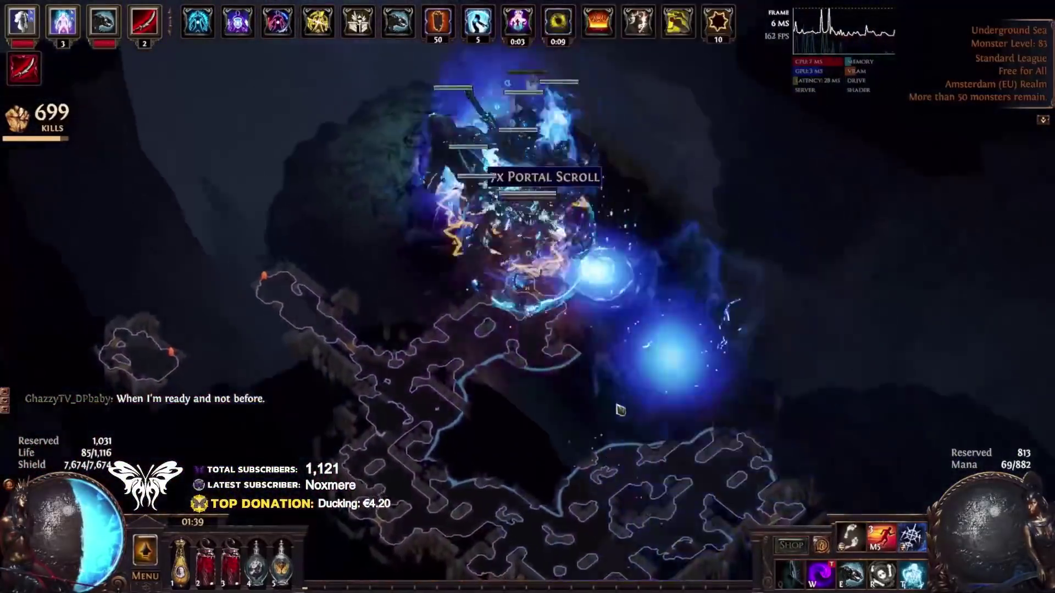
Circle through the next dense groups of Underground Sea monsters to let the minions extend the Rampage
click(428, 389)
click(612, 358)
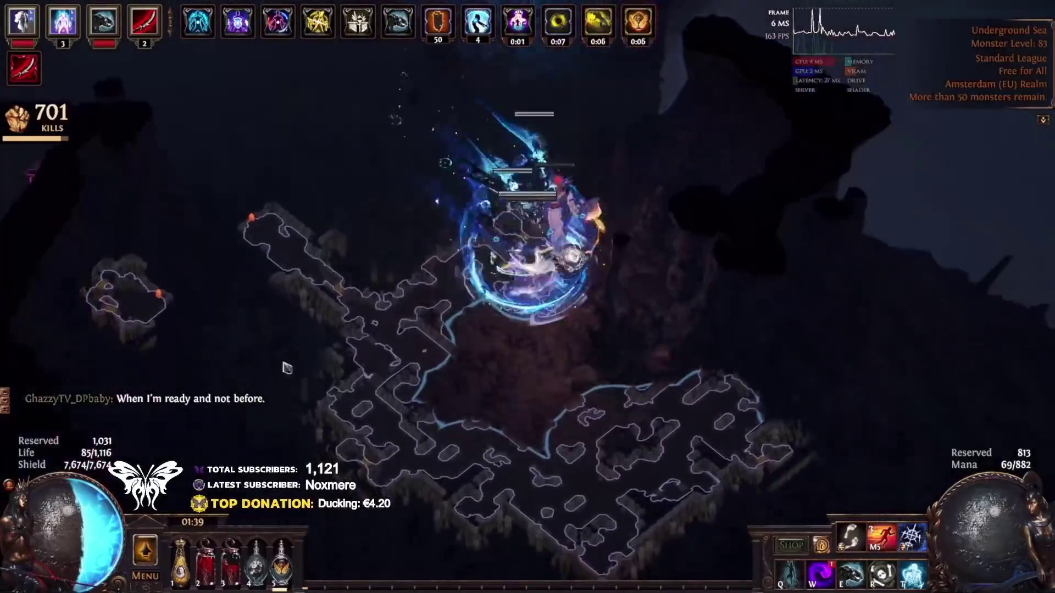
click(282, 360)
click(349, 172)
click(358, 426)
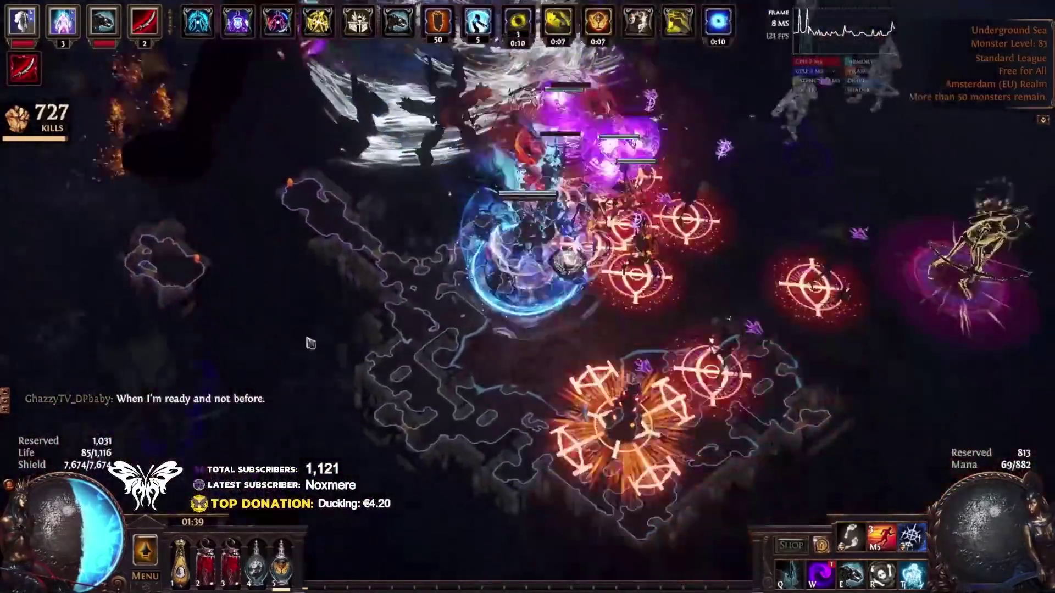
click(269, 278)
click(704, 243)
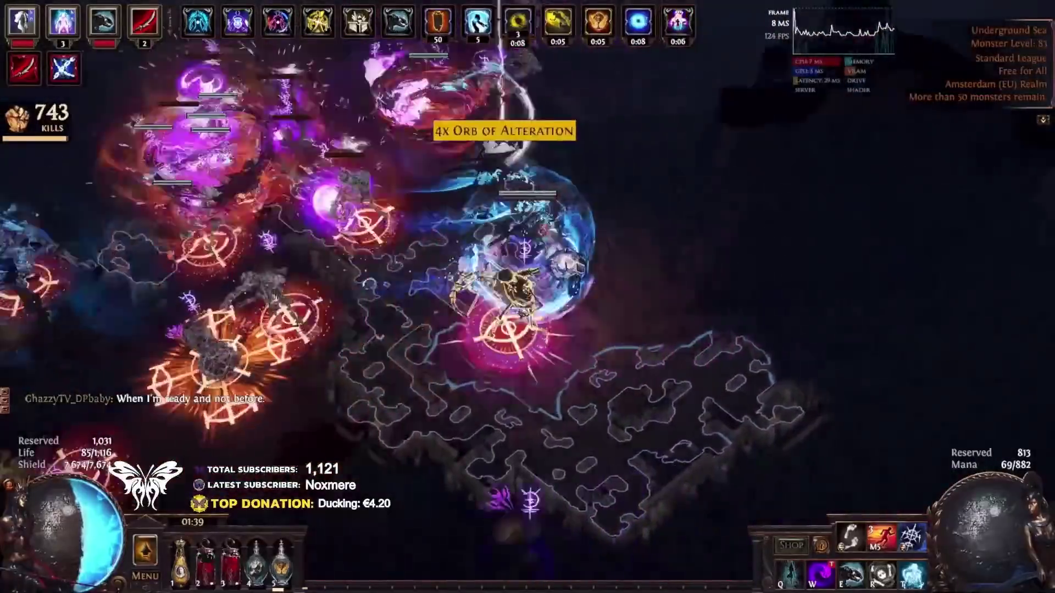
Run past the dropped Orbs of Alteration, clear the remaining nearby monsters and check the inventory
click(508, 134)
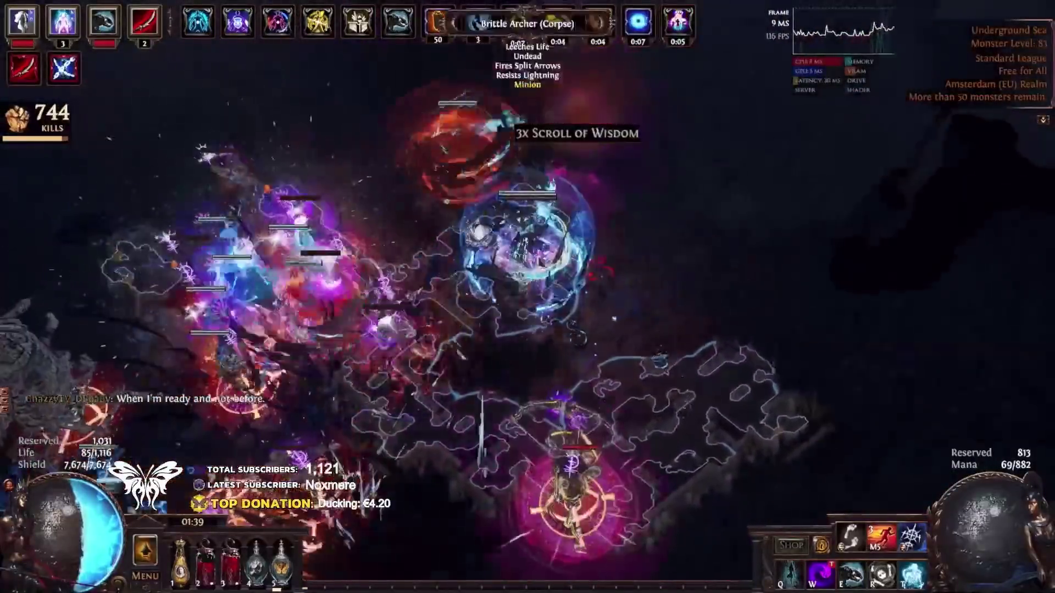
click(488, 372)
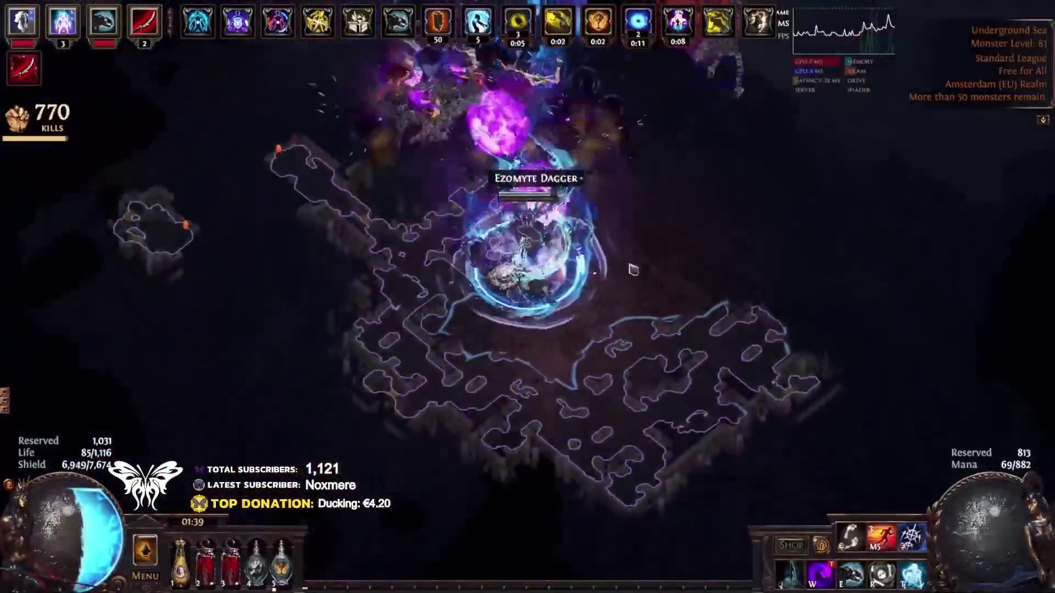
click(646, 197)
mouse_move(645, 197)
mouse_down()
mouse_move(619, 212)
mouse_move(635, 225)
mouse_move(601, 417)
mouse_move(588, 389)
mouse_move(506, 374)
mouse_move(699, 356)
mouse_move(813, 254)
mouse_move(721, 221)
mouse_move(681, 186)
mouse_move(590, 381)
mouse_move(694, 369)
mouse_move(664, 383)
mouse_move(516, 407)
mouse_move(344, 380)
mouse_move(275, 353)
mouse_move(351, 379)
mouse_move(559, 407)
mouse_move(363, 348)
mouse_move(311, 285)
mouse_move(481, 158)
mouse_move(552, 392)
mouse_move(527, 379)
mouse_move(605, 134)
mouse_move(439, 170)
mouse_move(480, 193)
mouse_move(440, 181)
mouse_move(478, 165)
mouse_move(369, 168)
mouse_move(519, 173)
mouse_up()
key(i)
key(i)
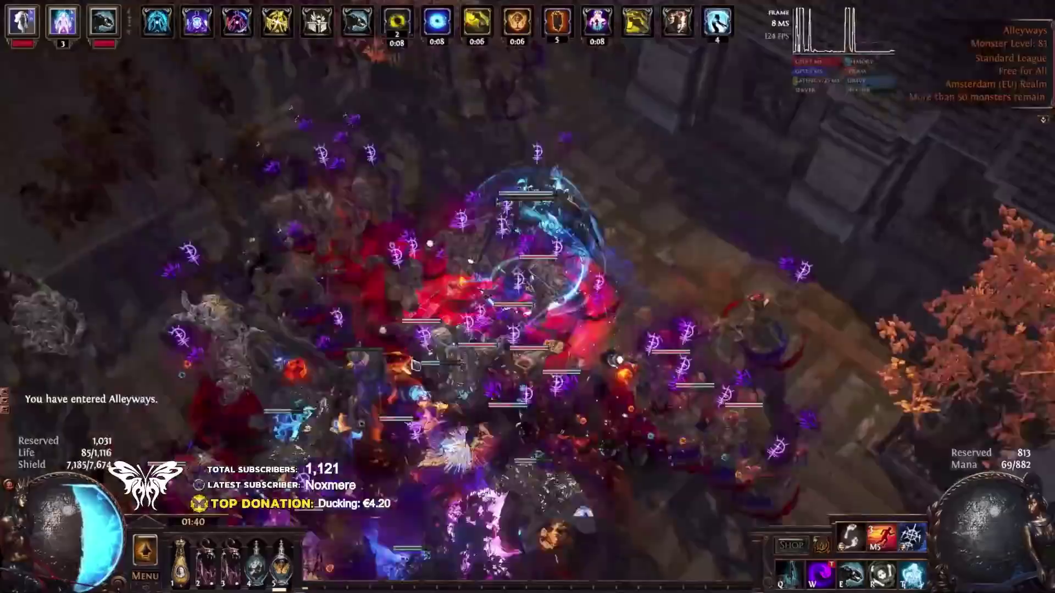
Clear the monster packs along the streets of the Alleyways map with the minions while sustaining Rampage
mouse_move(429, 176)
mouse_down()
mouse_move(421, 171)
mouse_move(635, 323)
mouse_move(455, 380)
mouse_move(418, 219)
mouse_move(491, 106)
mouse_move(438, 167)
mouse_move(467, 137)
mouse_move(527, 126)
mouse_move(468, 176)
mouse_up()
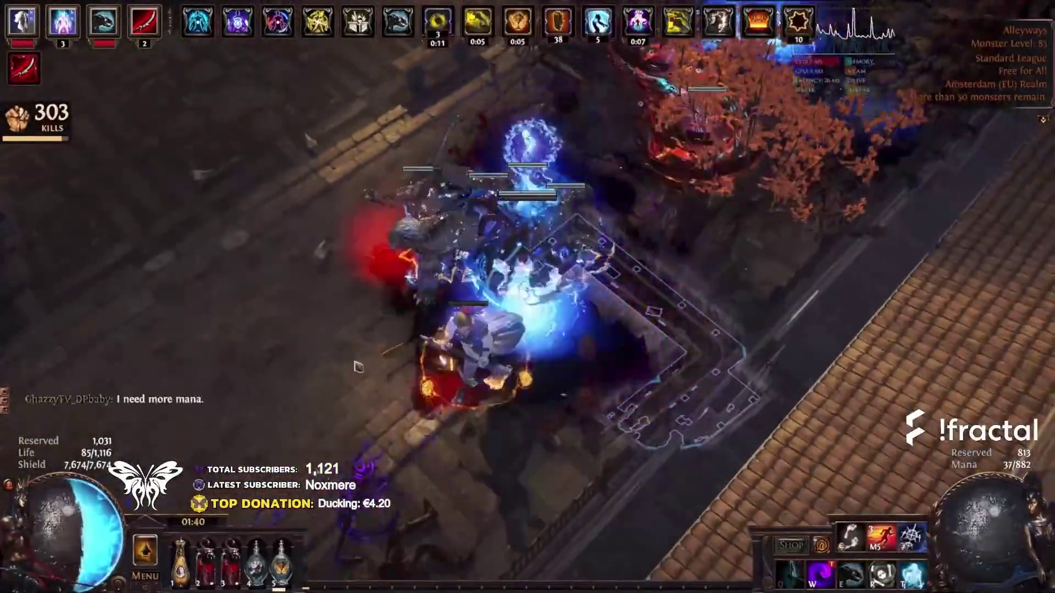
drag(358, 367, 438, 318)
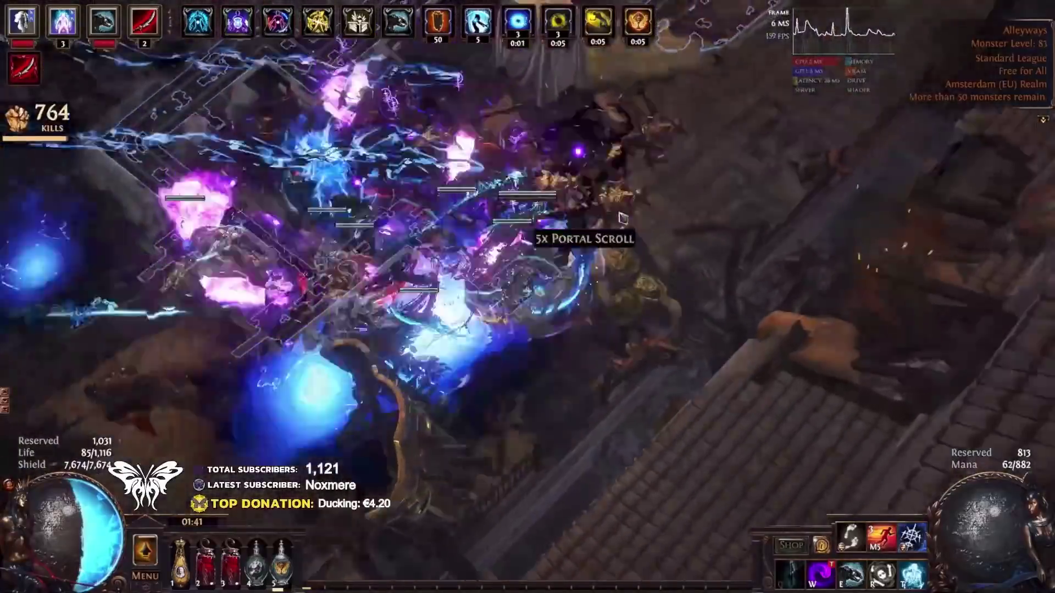
mouse_move(622, 218)
mouse_down()
mouse_move(742, 181)
mouse_move(852, 197)
mouse_move(633, 160)
mouse_move(519, 180)
mouse_move(539, 187)
mouse_move(494, 198)
mouse_move(439, 192)
mouse_up()
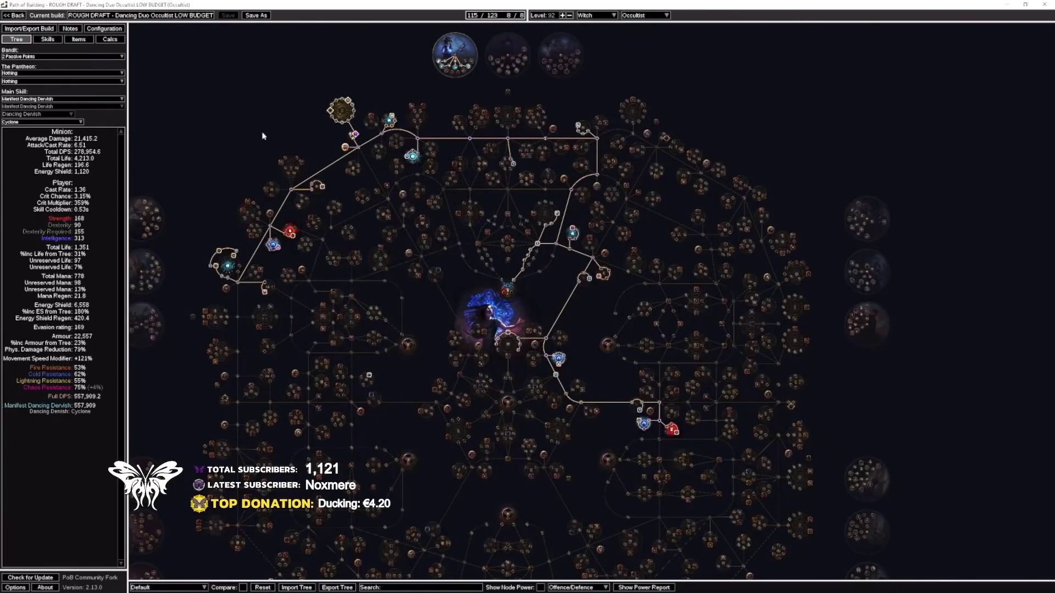
Show the equipped items of the Dancing Duo Occultist low-budget build in Path of Building and inspect The Dancing Duo
scroll(263, 135, down, 2)
click(79, 39)
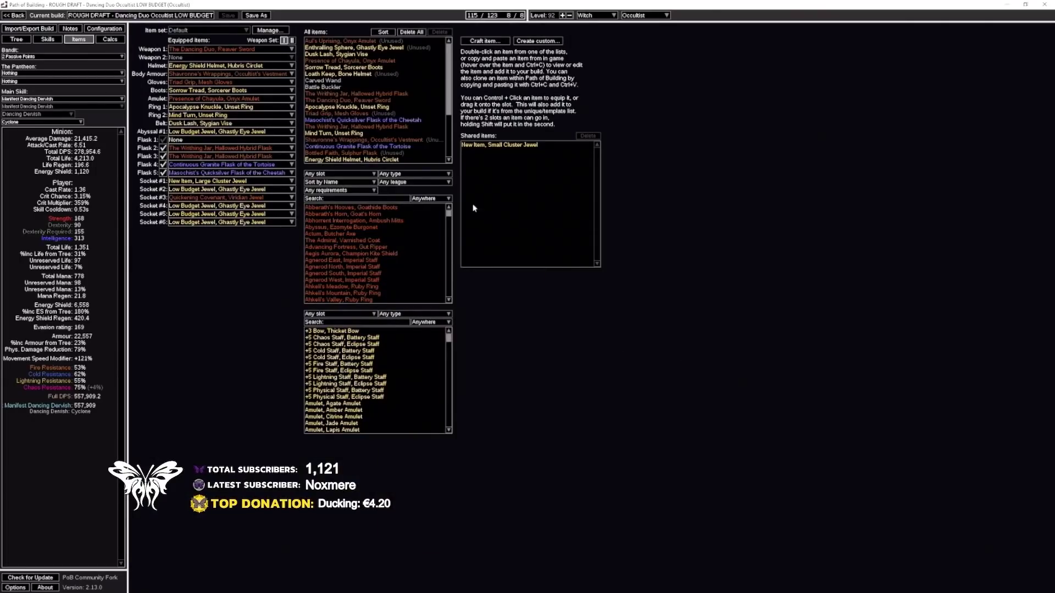
mouse_move(248, 52)
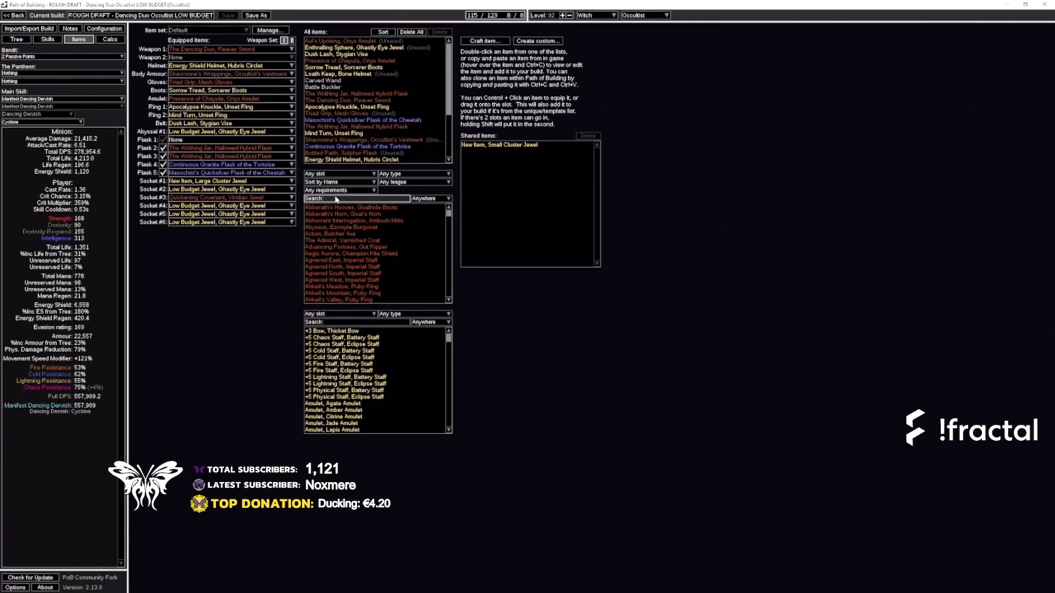
Search the unique item database for "solaris lori" and inspect the Solaris Lorica body armour
click(336, 199)
text(solaris lori)
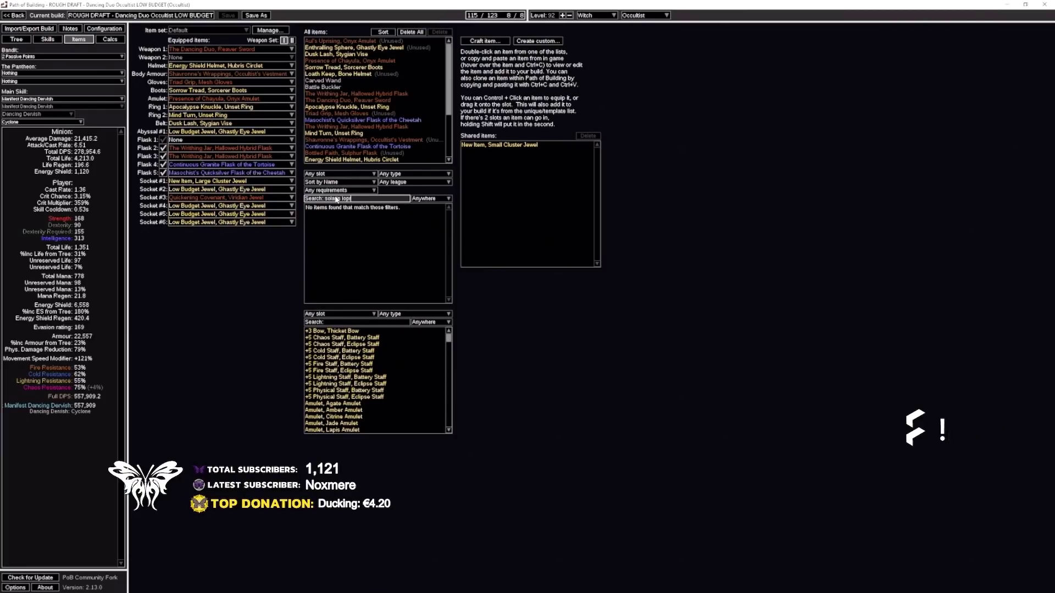
key(BackSpace)
key(BackSpace)
text(ri)
mouse_move(337, 210)
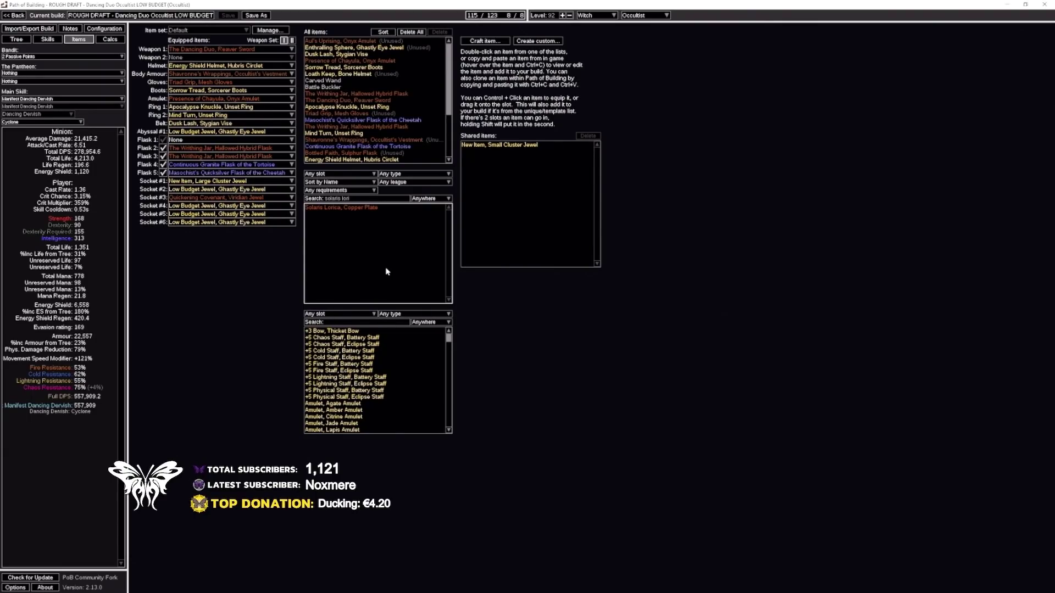
Inspect the build's equipped body armour and Triad Grip gloves, and return to Path of Exile with the stash closed
mouse_move(219, 76)
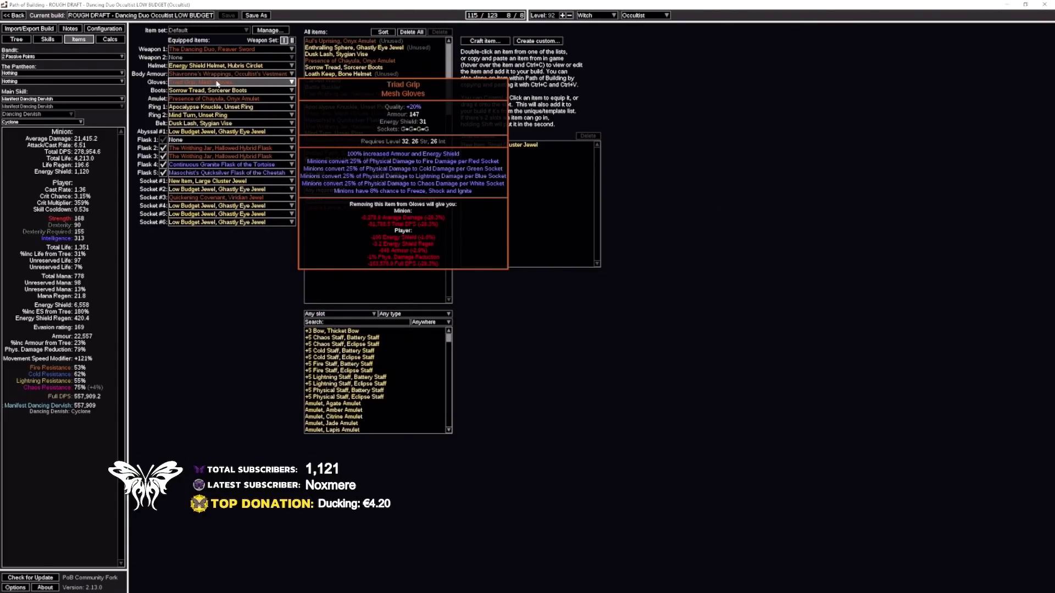
key(alt+Tab)
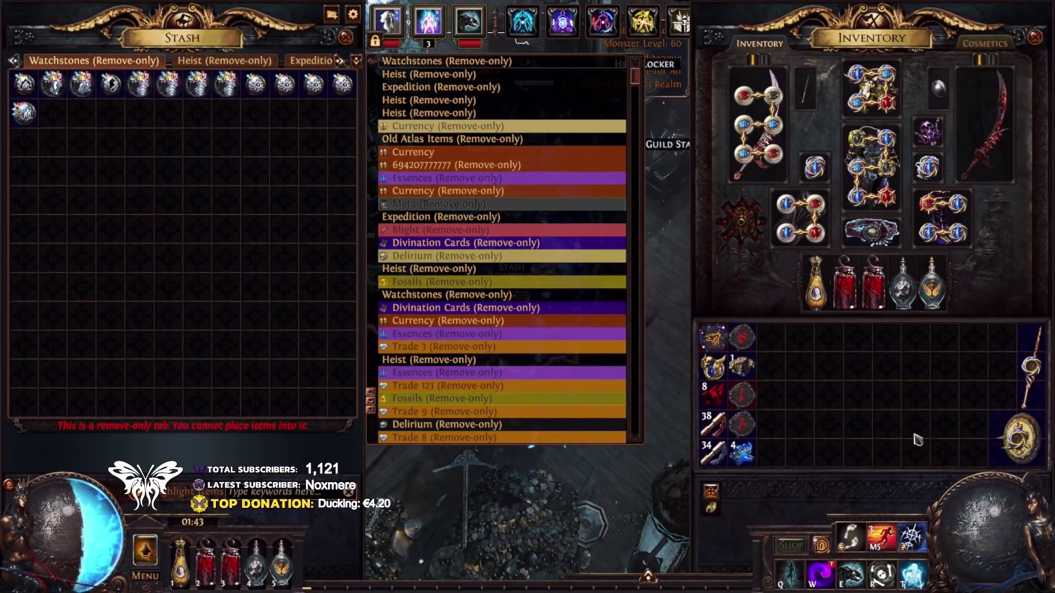
key(Escape)
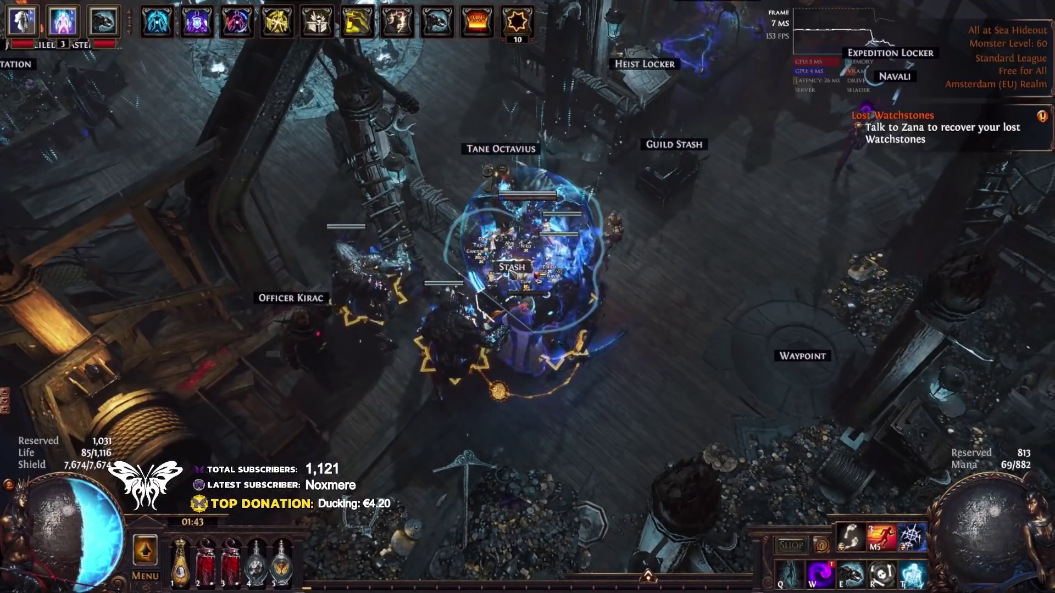
Take the socket-changing currency from the stash's orange Currency (Remove-only) tab and apply it to the Sovereign Spiked Shield in the inventory
click(511, 269)
click(456, 164)
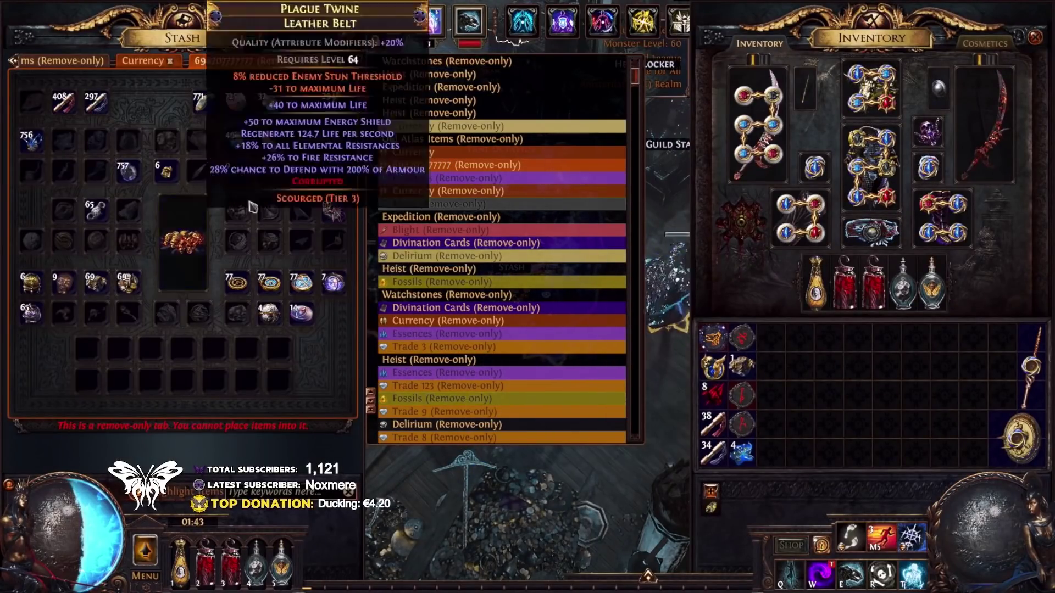
click(455, 155)
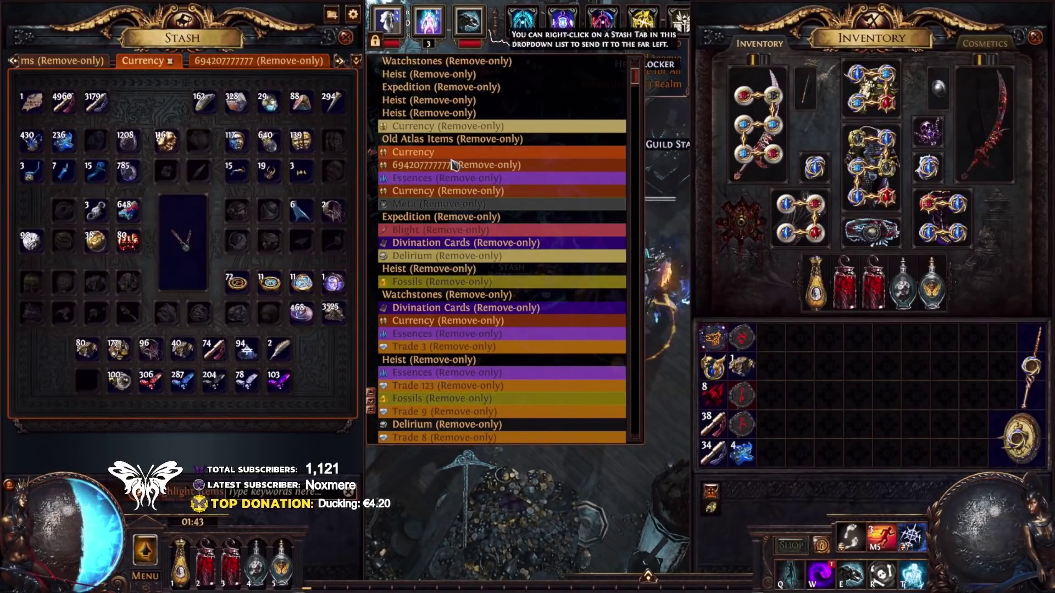
click(464, 192)
right_click(96, 211)
shift+click(1035, 446)
shift+click(1036, 447)
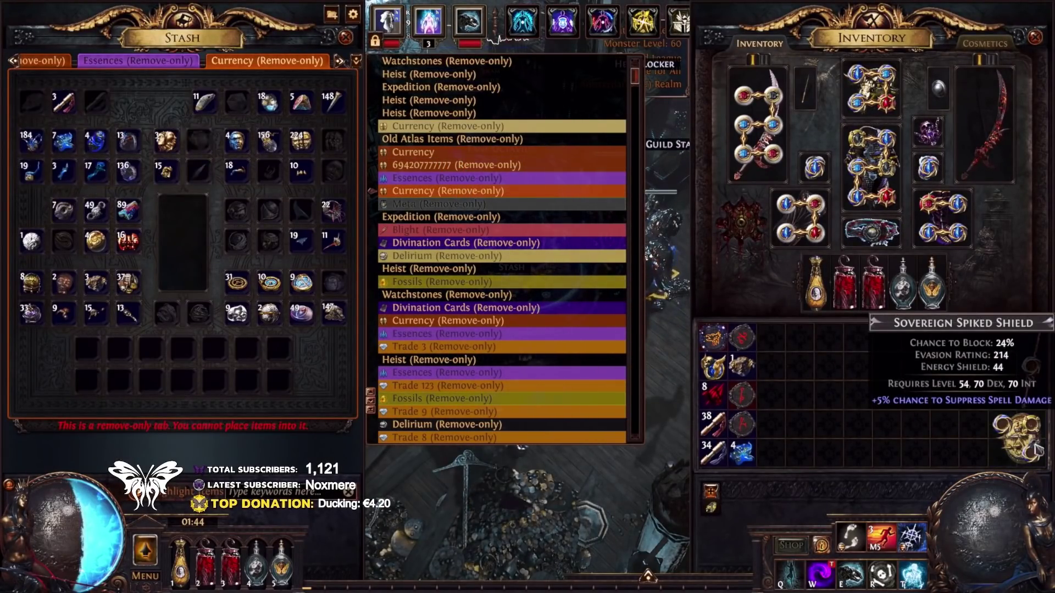
Close the stash, go to the hideout's Crafting Bench and place the Sovereign Spiked Shield in it
key(space)
click(463, 179)
click(311, 294)
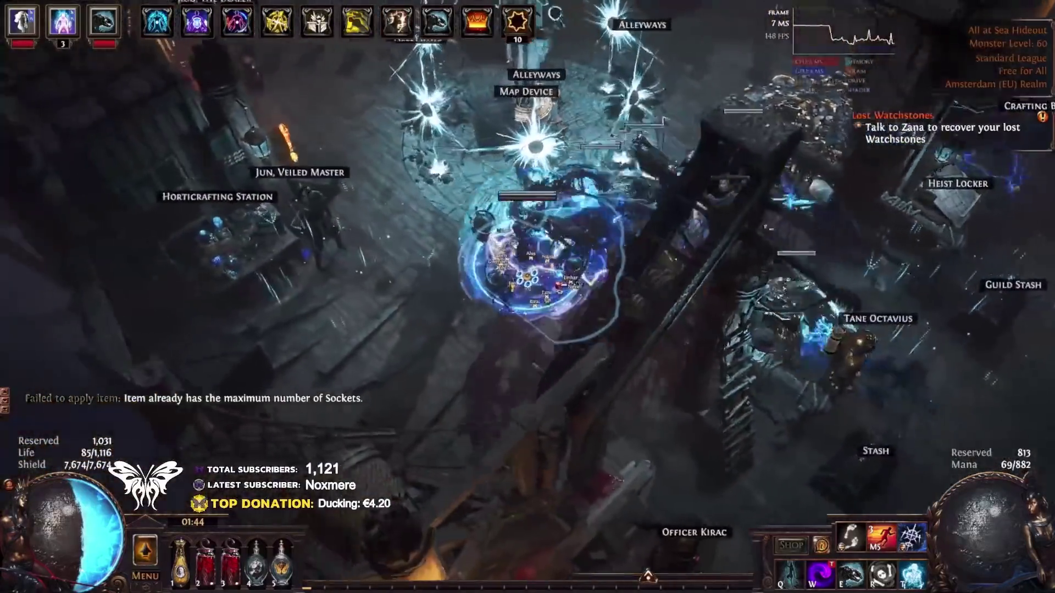
click(680, 114)
click(681, 307)
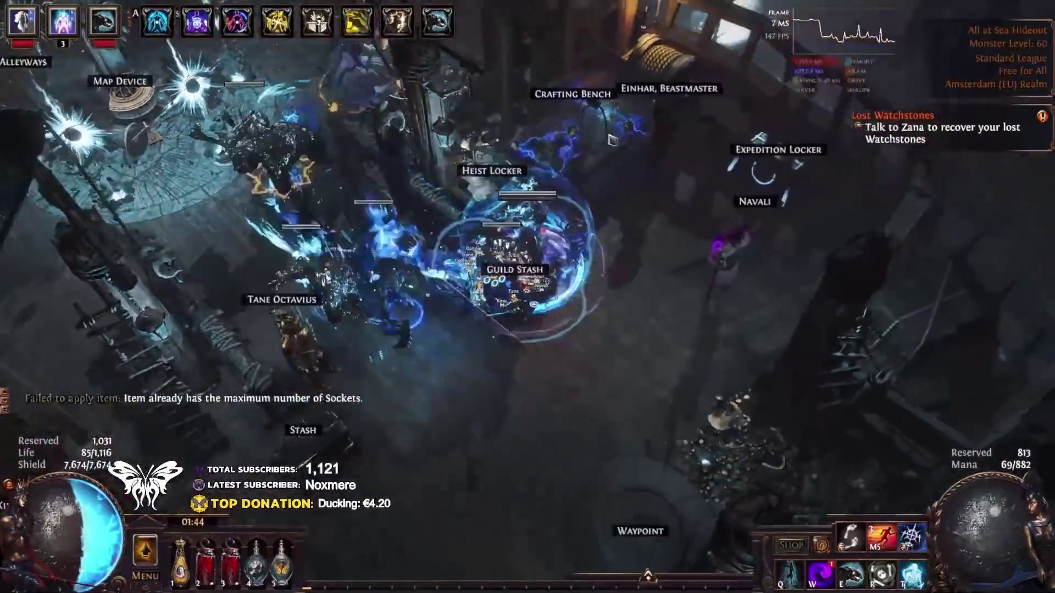
click(606, 142)
ctrl+click(1033, 447)
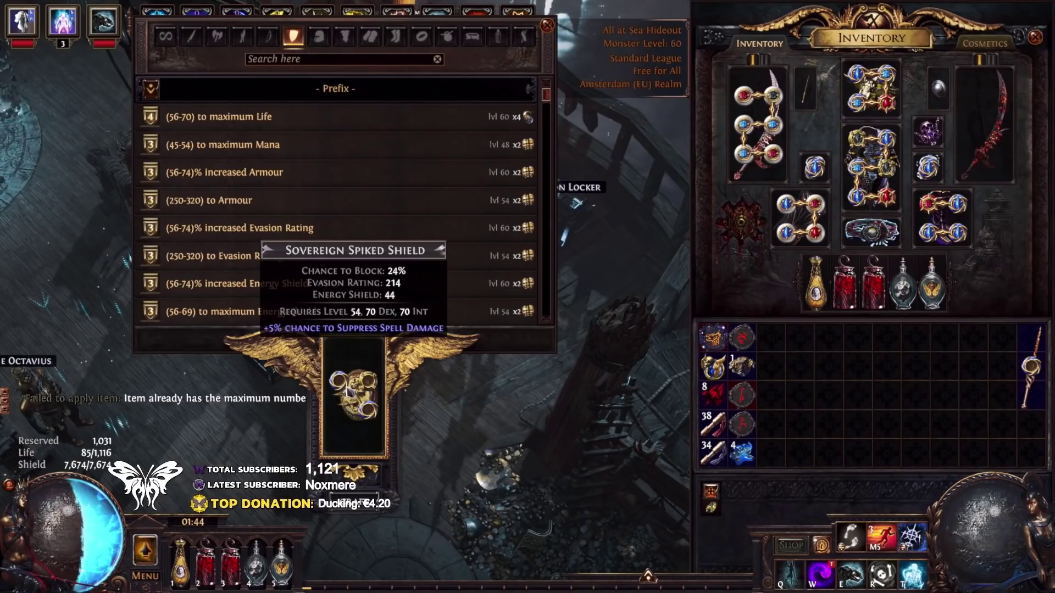
Collapse the modifier groups to reach the socket crafts and craft At Least Two Red Sockets on the shield
click(304, 98)
scroll(341, 110, down, 5)
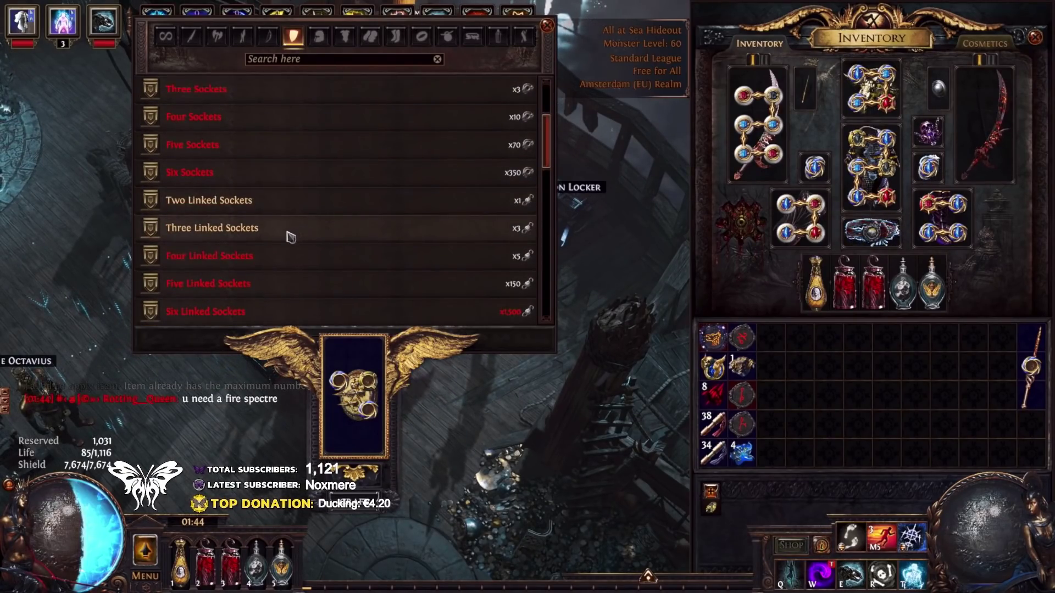
scroll(286, 208, down, 2)
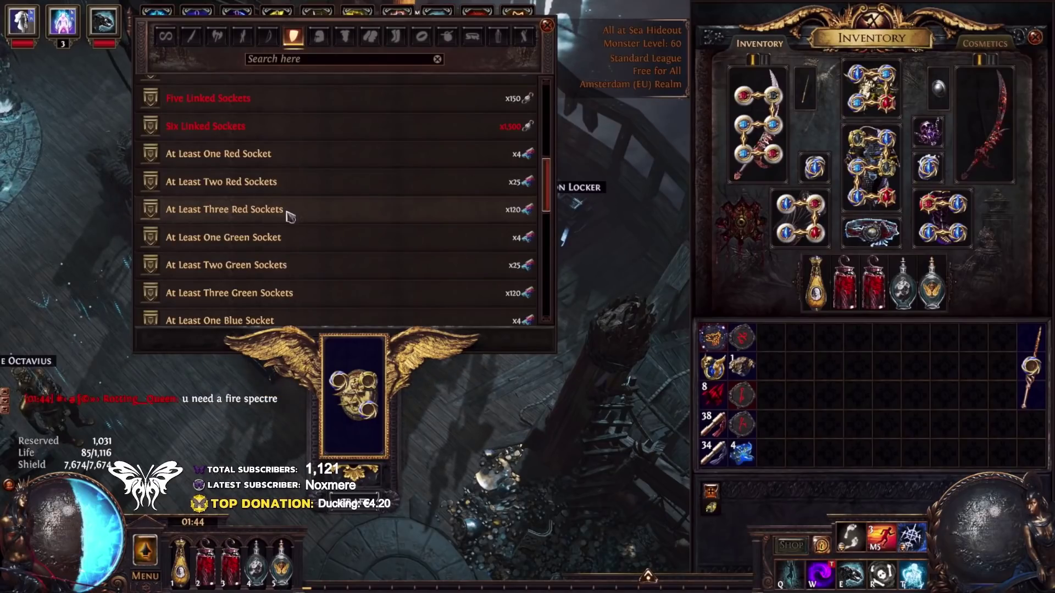
click(288, 181)
click(353, 503)
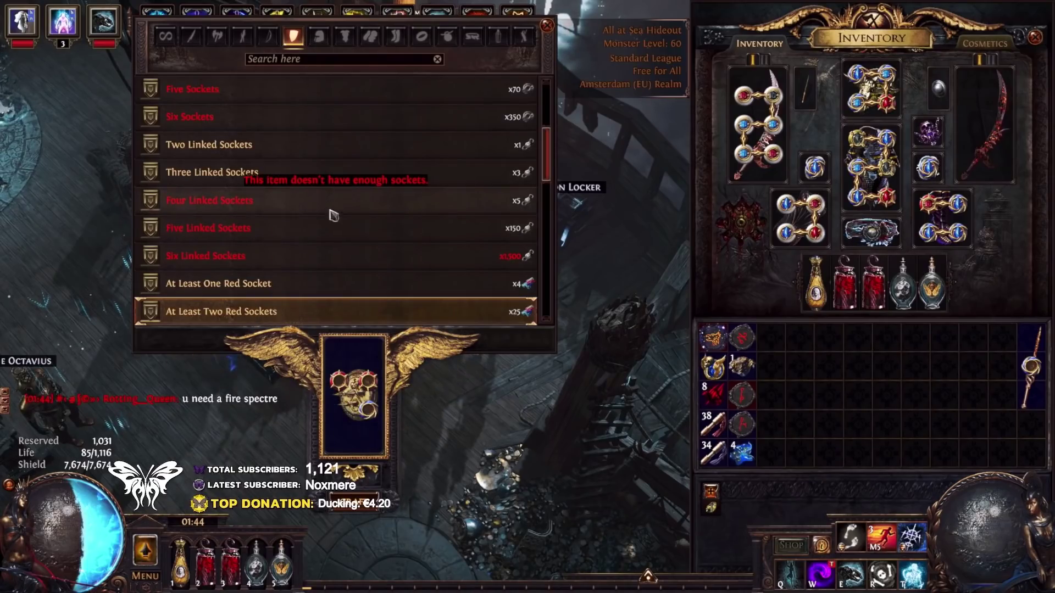
Reroll the colour of the shield's third socket by alternately crafting Two Sockets and Three Sockets on it
scroll(332, 214, up, 3)
click(240, 174)
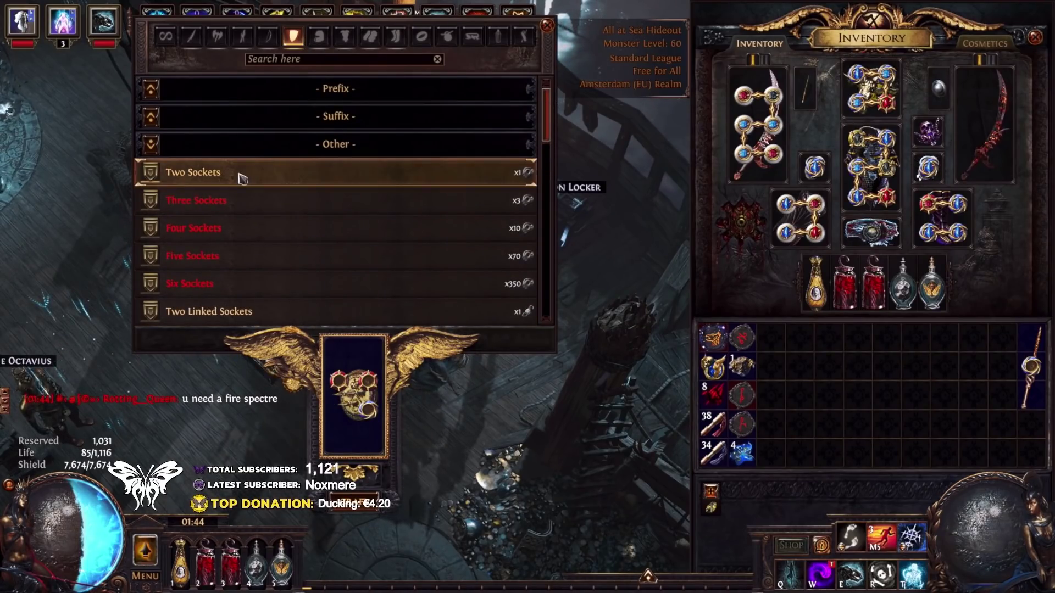
click(353, 503)
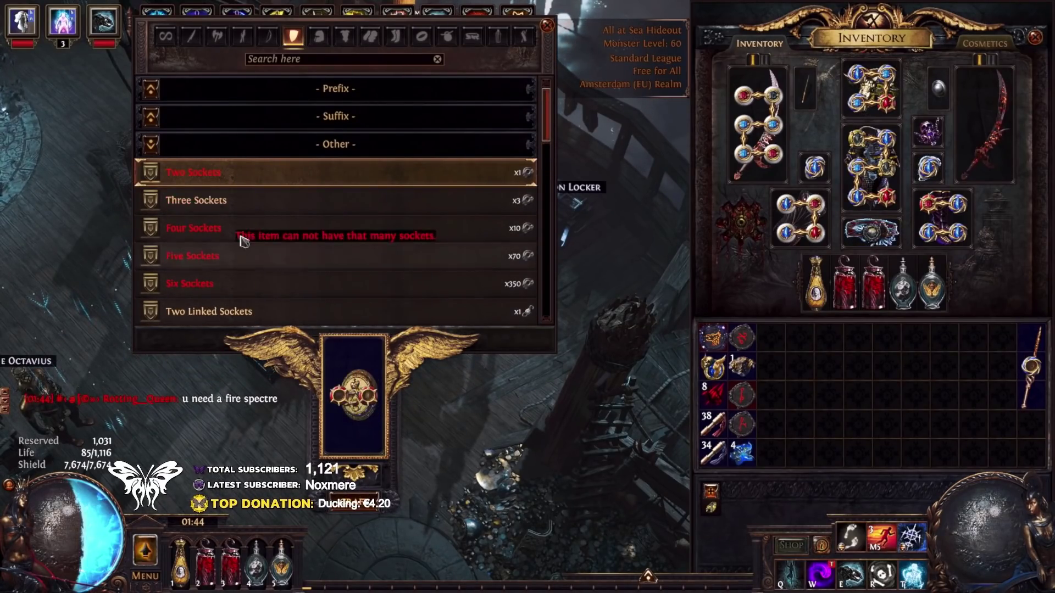
click(356, 508)
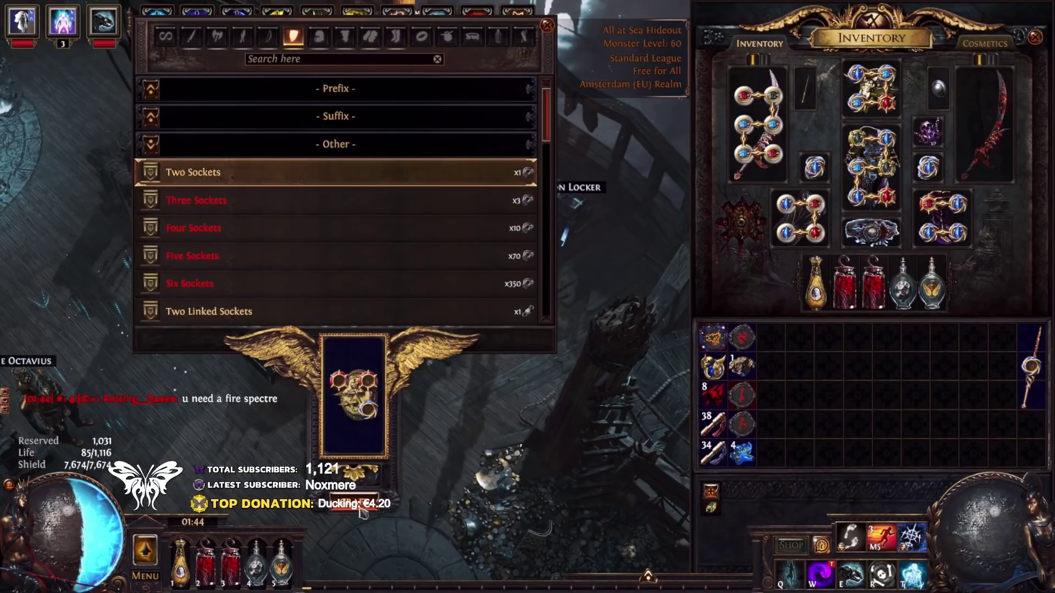
click(227, 194)
click(219, 173)
click(356, 508)
click(215, 201)
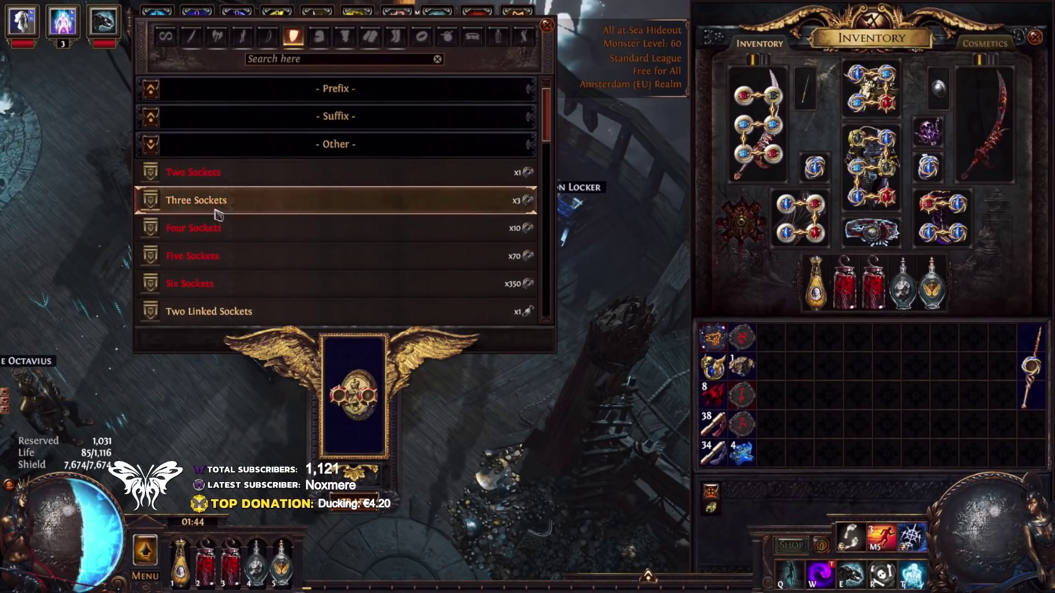
click(362, 506)
mouse_move(809, 235)
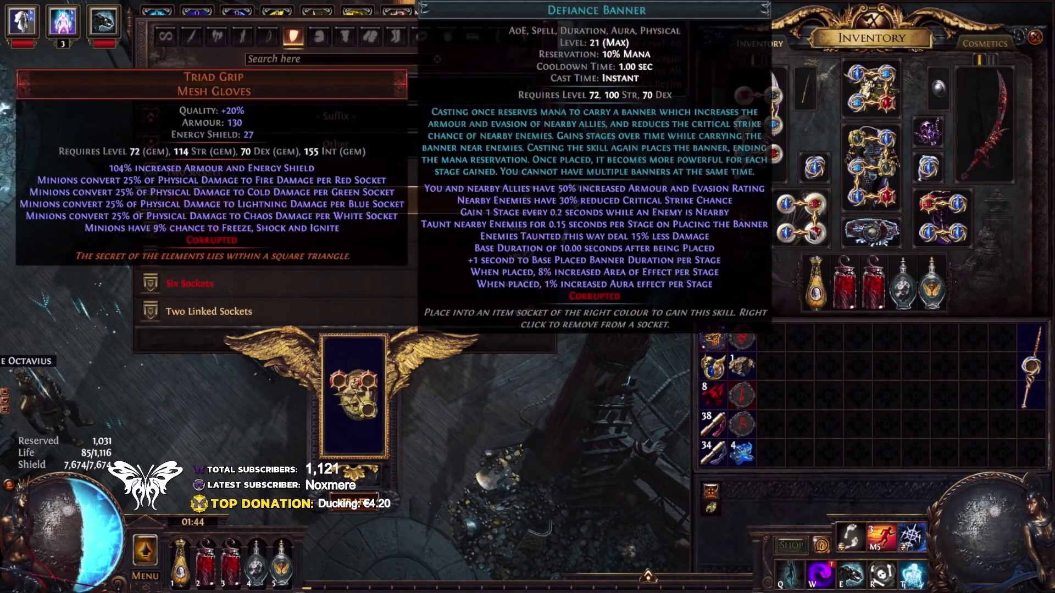
Repeat the Two Sockets and Three Sockets crafts until all three of the shield's sockets are red
click(207, 232)
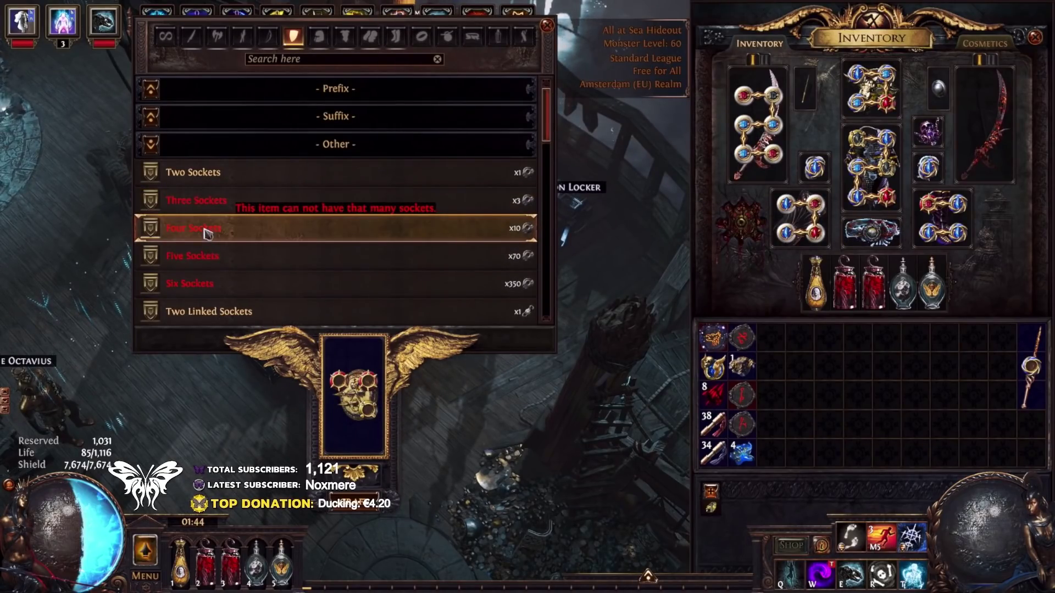
click(160, 176)
click(355, 508)
click(211, 200)
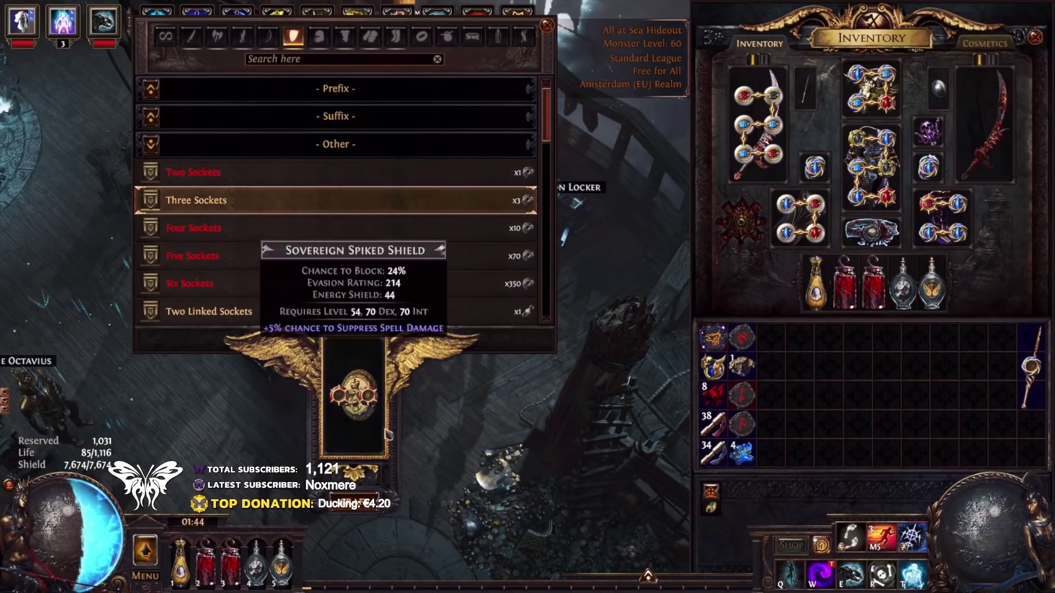
click(209, 173)
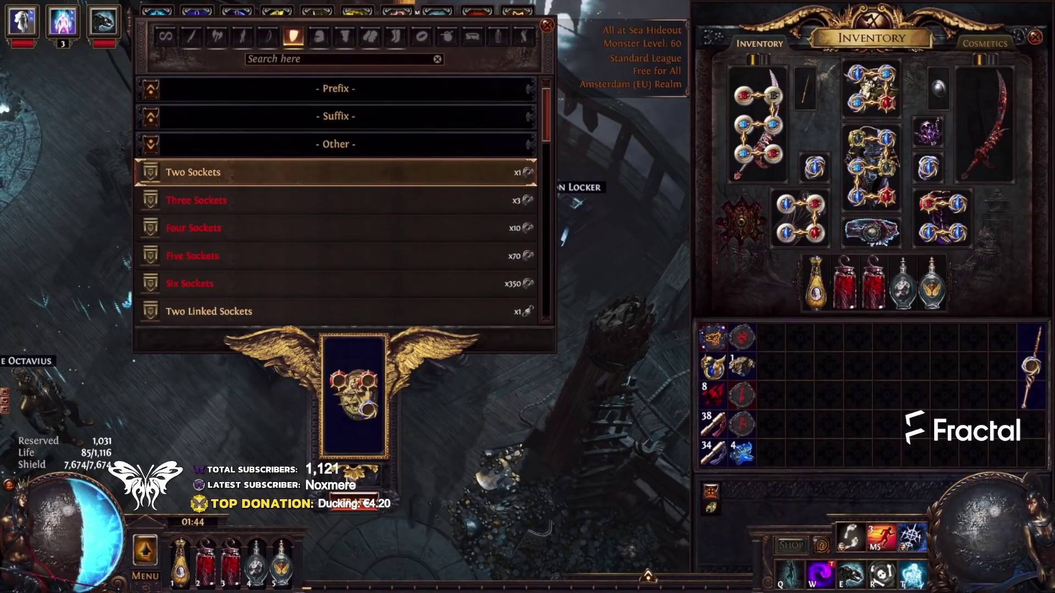
click(208, 201)
click(355, 505)
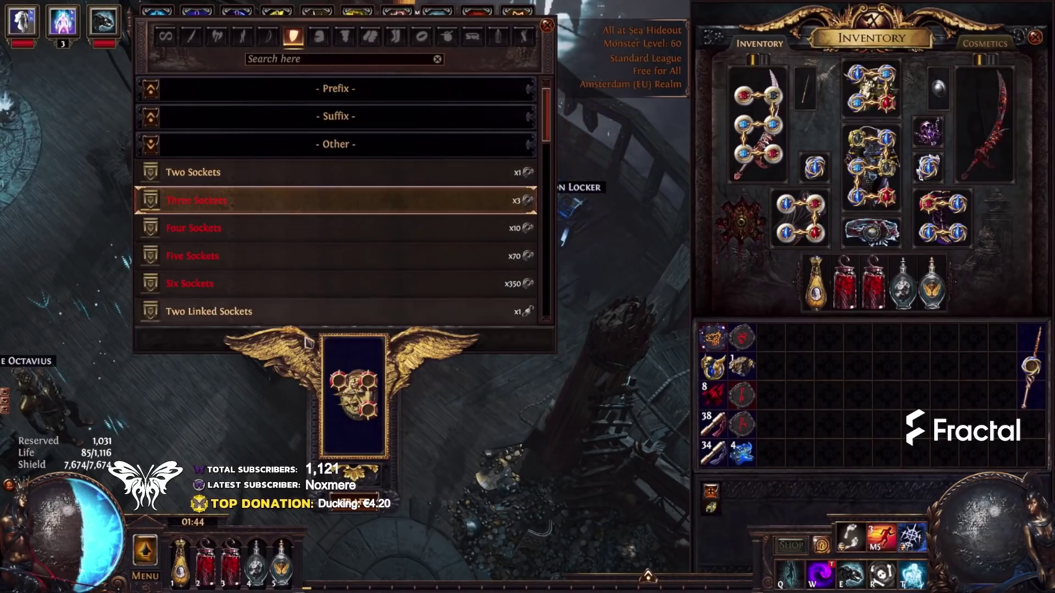
Move the shield from the bench back to the inventory and inspect the equipped Triad Grip gloves before closing the bench
click(352, 390)
click(873, 379)
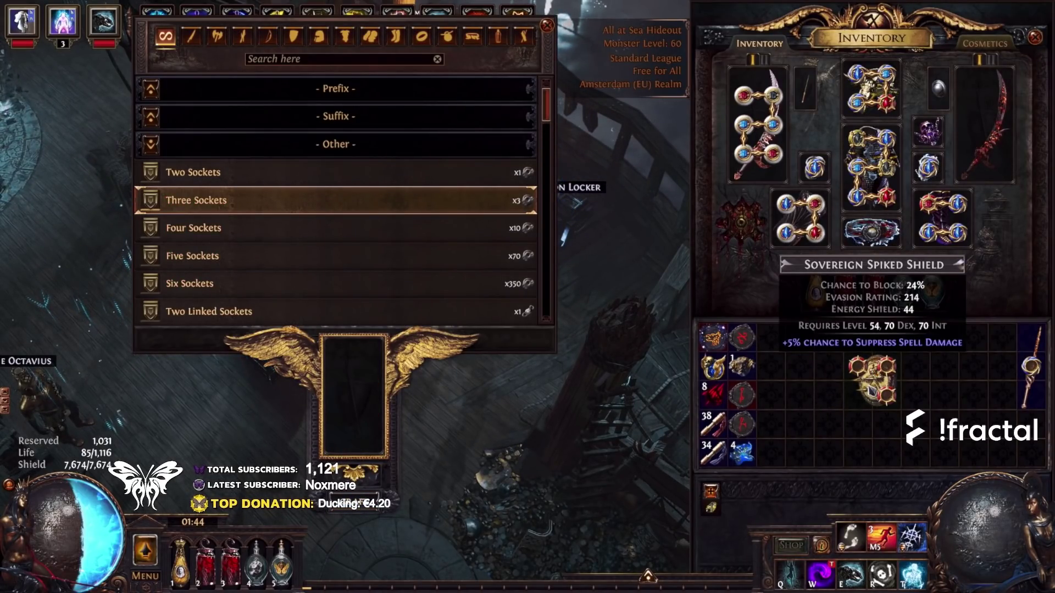
mouse_move(803, 231)
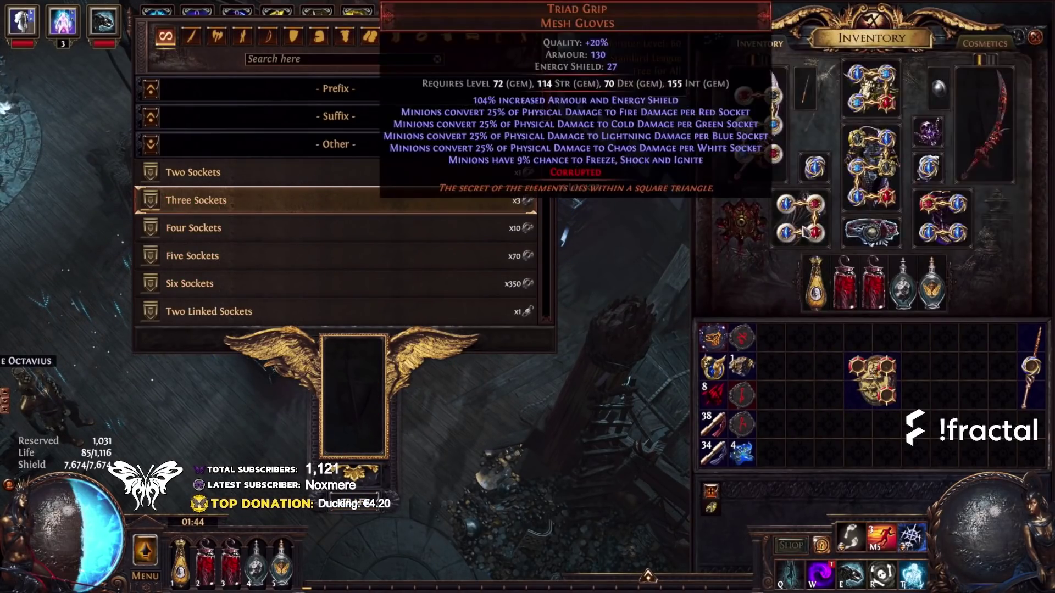
key(Escape)
Switch to Path of Building and clear the "solaris lori" search of the unique item list
key(alt+Tab)
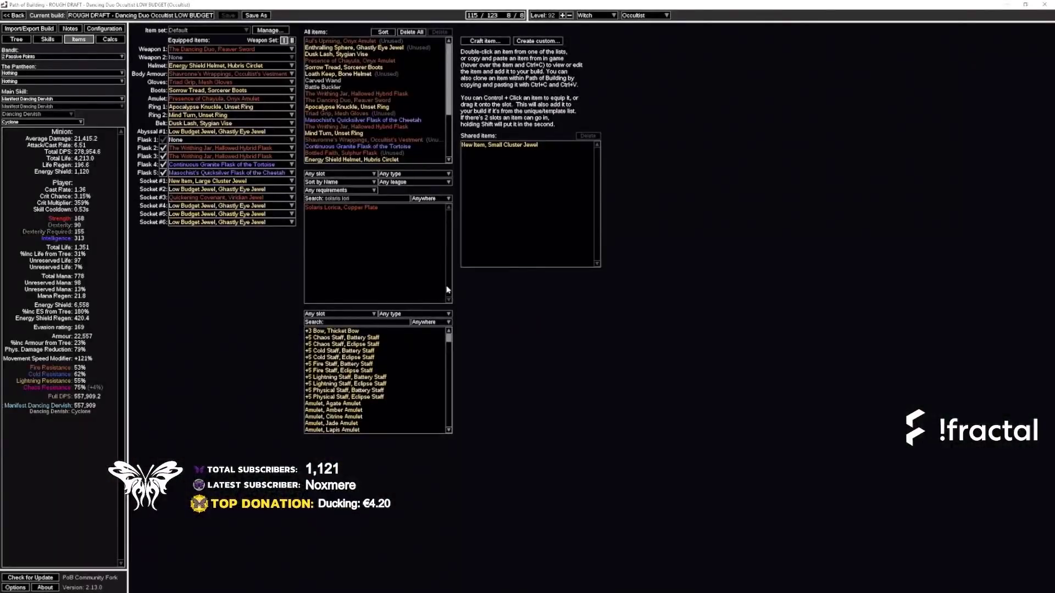
mouse_move(211, 92)
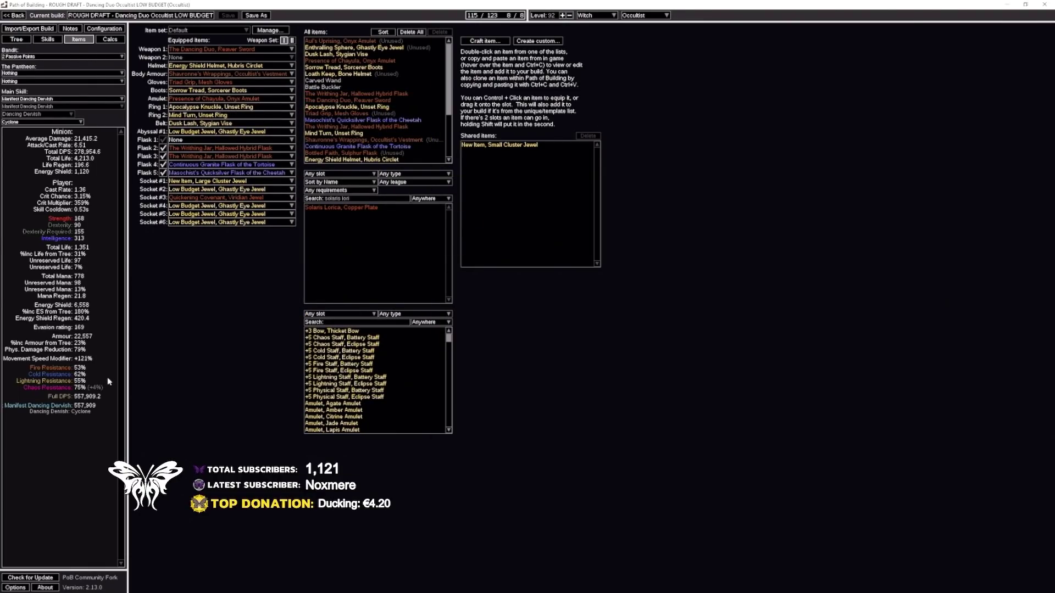
drag(354, 199, 258, 206)
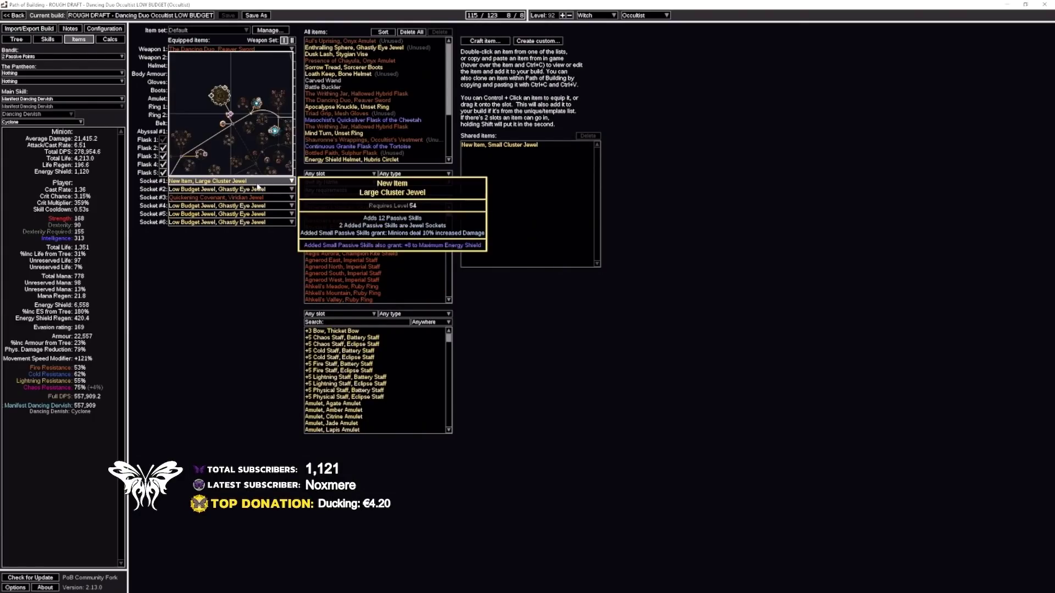
Show the Large Cluster Jewel on the build's passive tree and inspect its added minion damage passives
click(18, 40)
drag(295, 110, 446, 230)
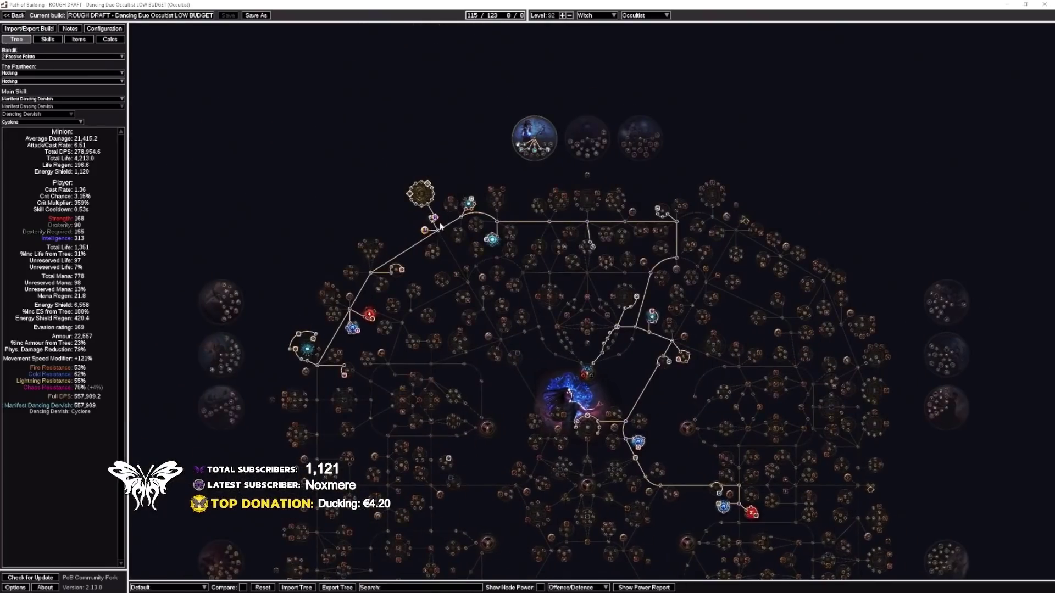
scroll(443, 222, up, 5)
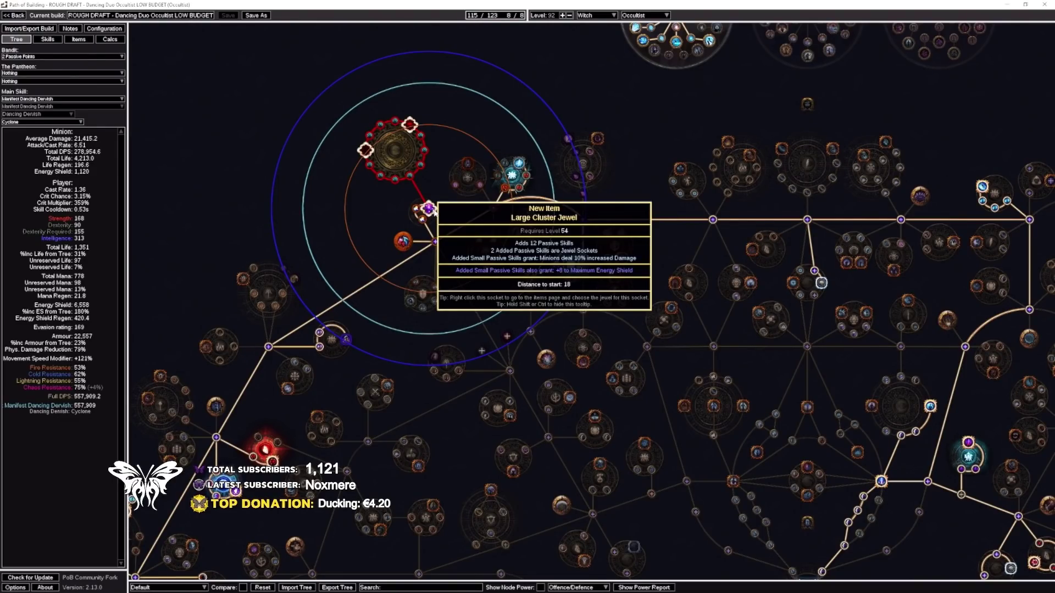
scroll(401, 177, down, 6)
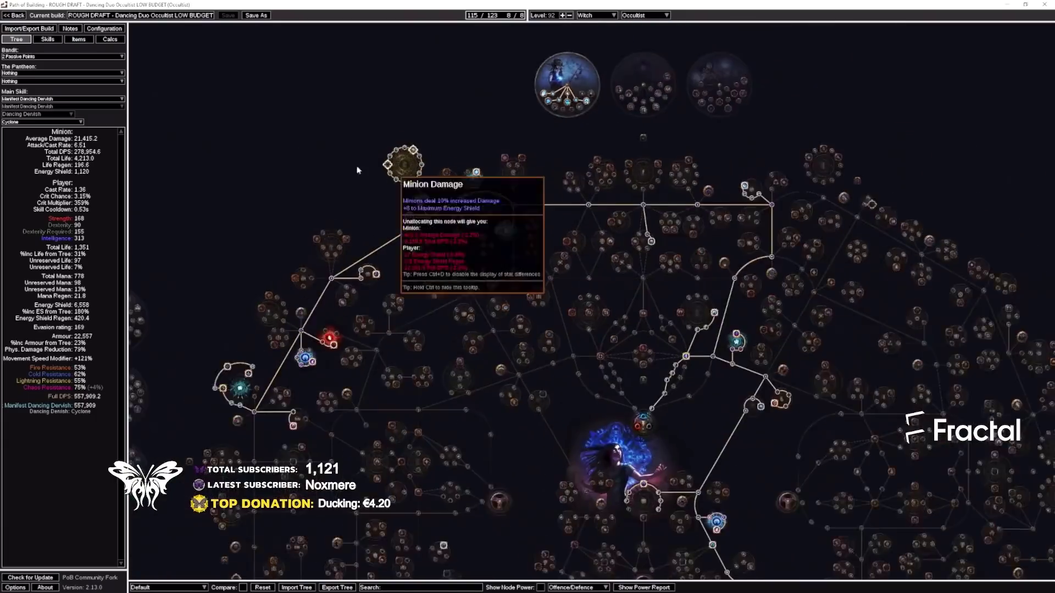
Inspect the Low Budget Ghastly Eye Jewels and the Quickening Covenant jewel in the build's item sockets
click(78, 39)
mouse_move(252, 205)
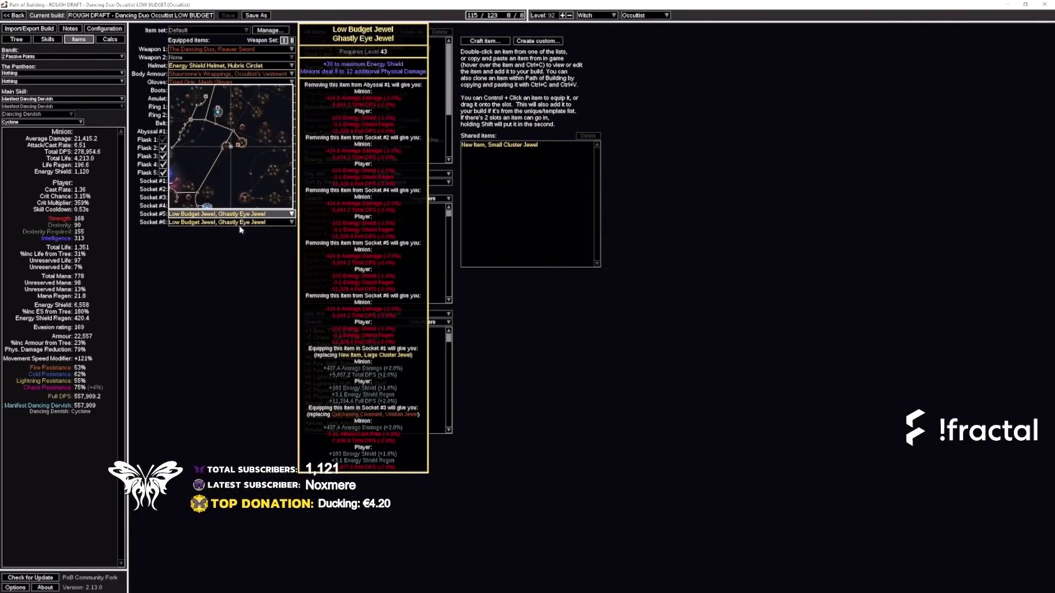
mouse_move(221, 197)
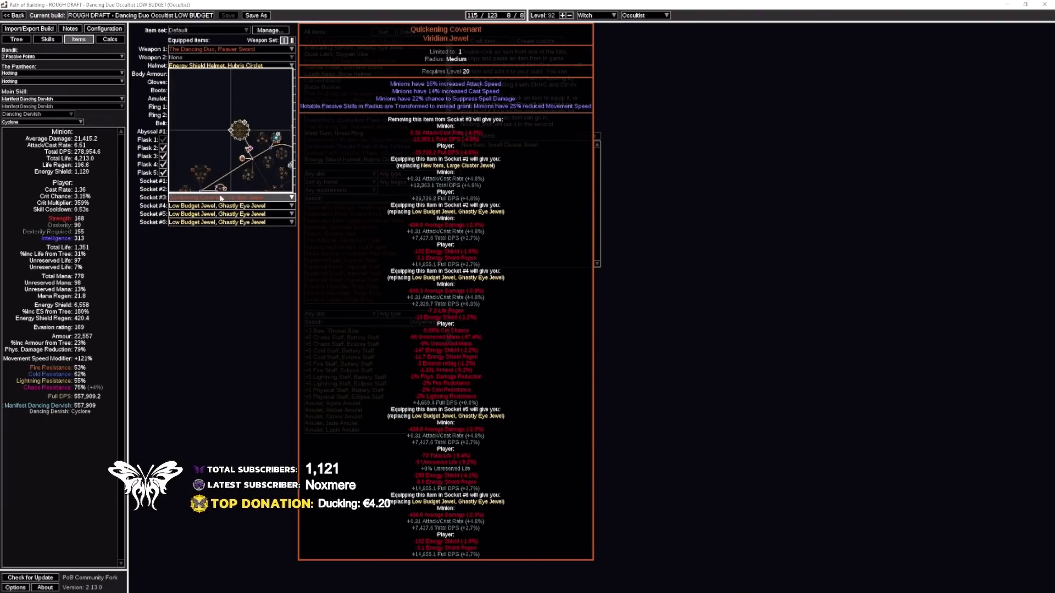
Examine the two jewel sockets on the Large Cluster Jewel's ring in the passive tree
click(16, 39)
scroll(384, 163, up, 4)
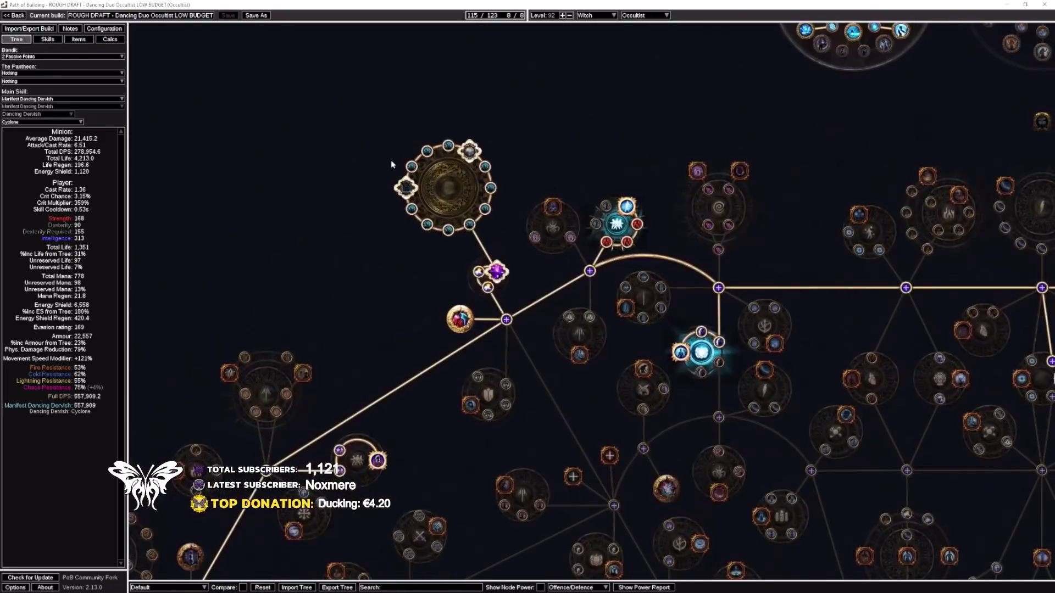
mouse_move(475, 152)
mouse_move(409, 189)
scroll(409, 189, down, 3)
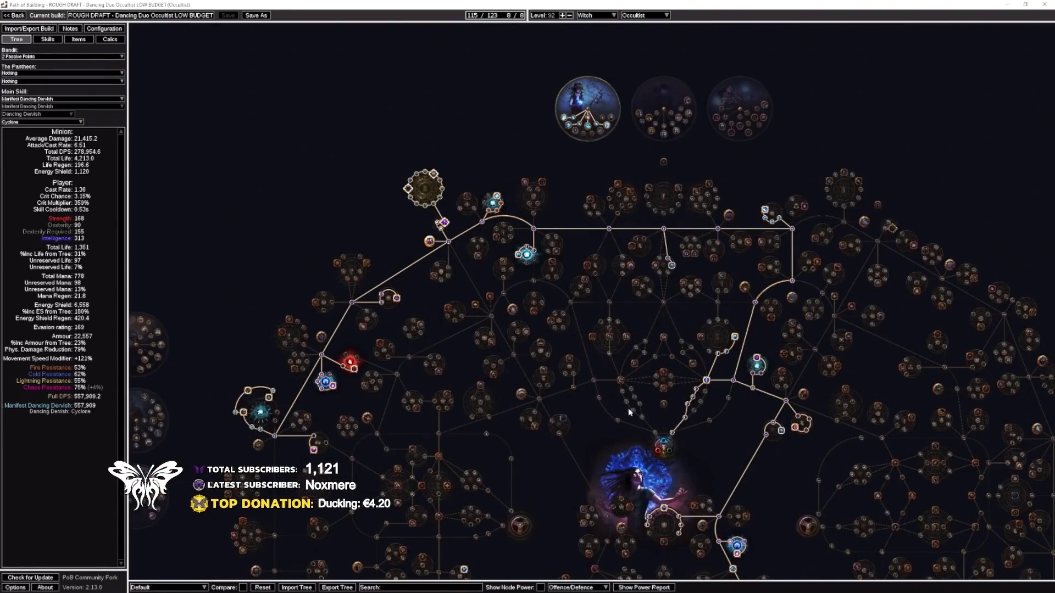
Inspect the Occultist ascendancy notables Withering Presence, Malediction, Void Beacon and Vile Bastion in the passive tree
scroll(631, 165, up, 4)
scroll(596, 193, up, 3)
mouse_move(490, 225)
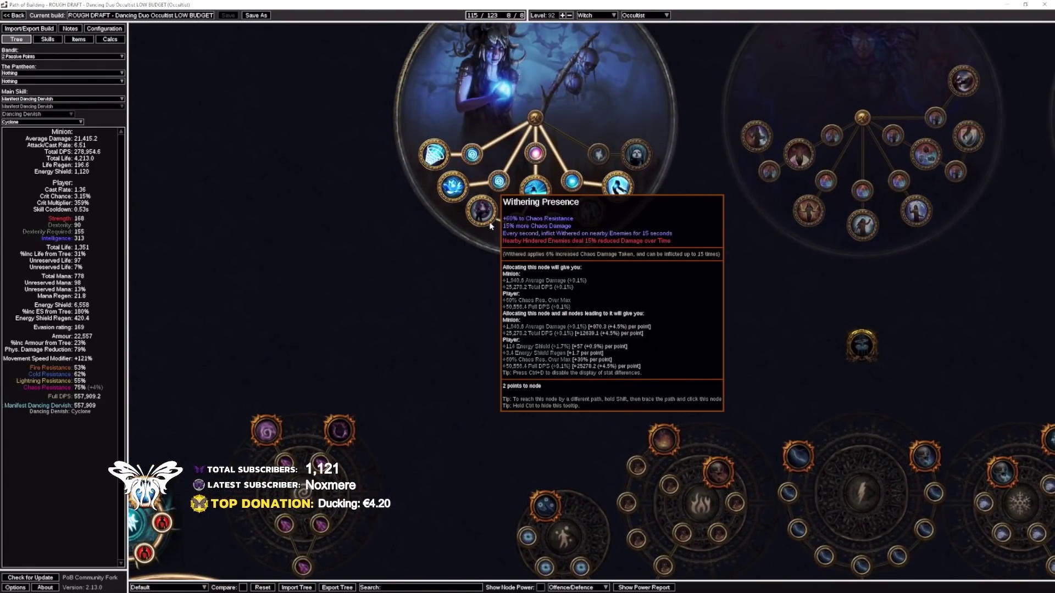
mouse_move(438, 146)
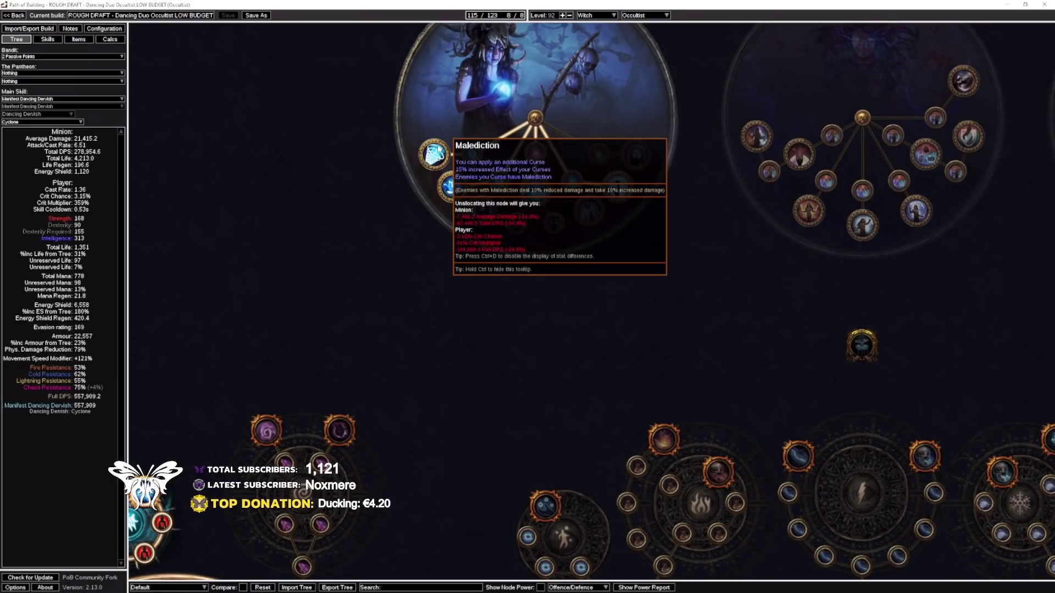
mouse_move(459, 187)
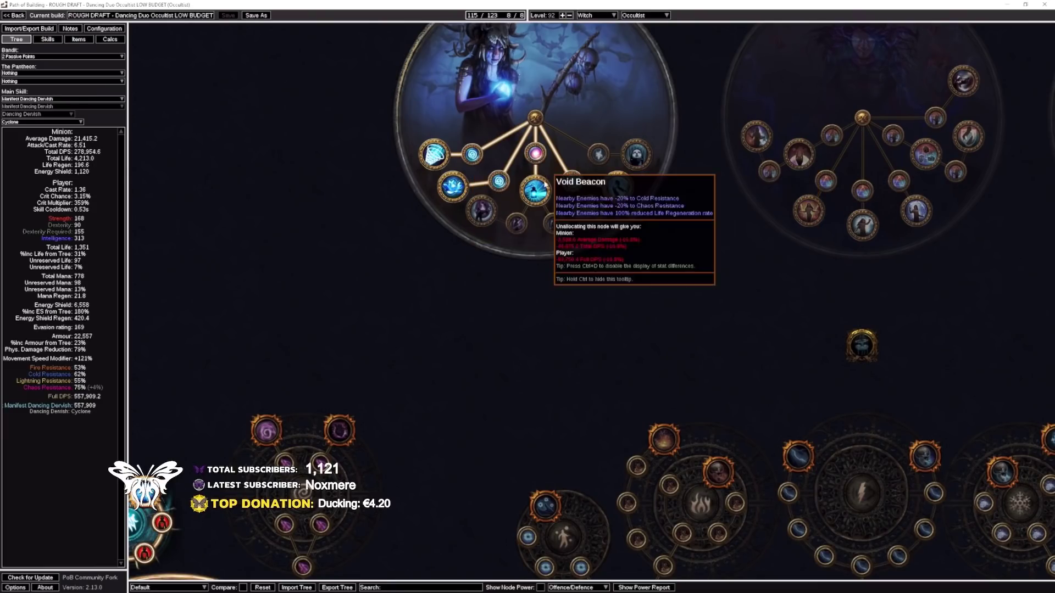
mouse_move(618, 186)
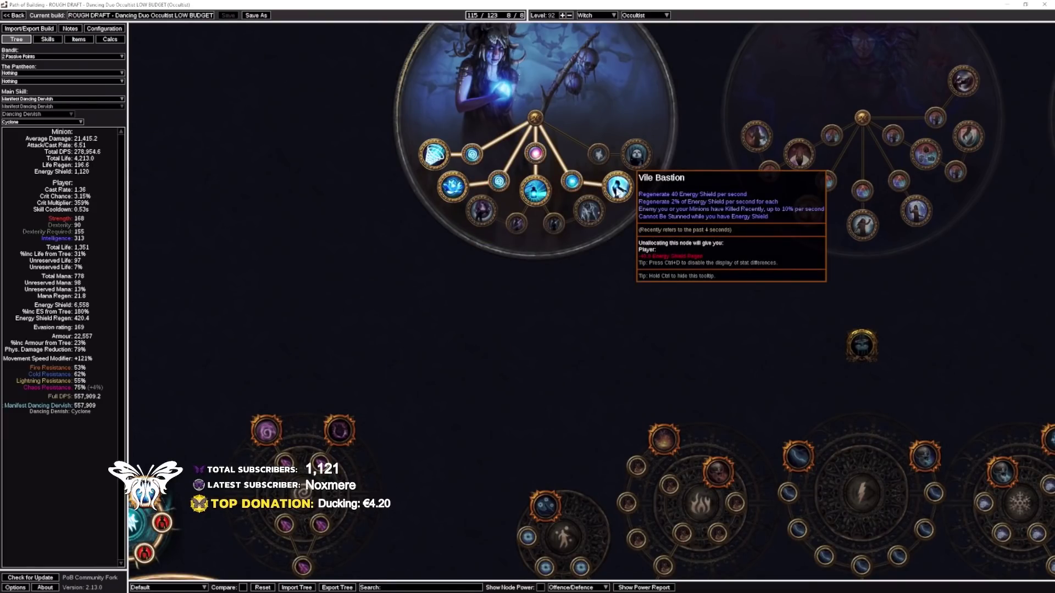
mouse_move(546, 193)
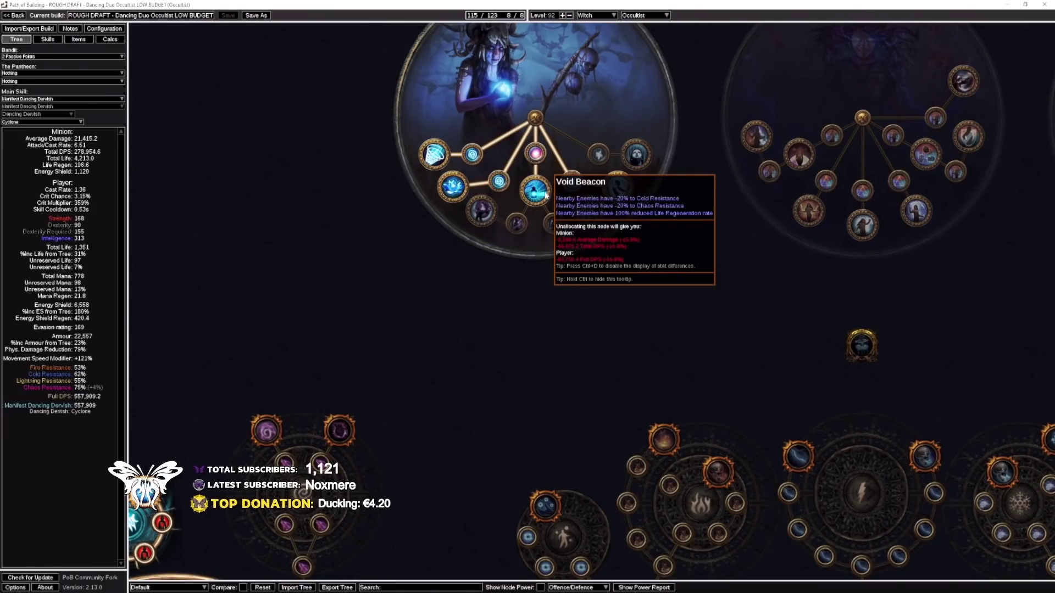
Recheck the Vile Bastion notable in the Occultist ascendancy and view how the ascendancy sits within the whole passive tree
mouse_move(535, 153)
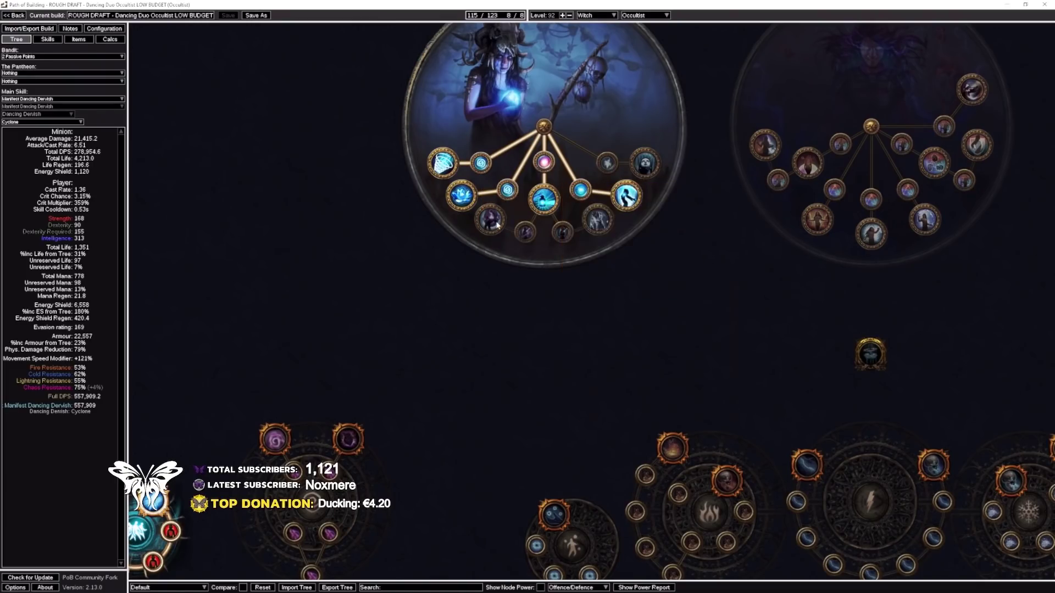
mouse_move(625, 208)
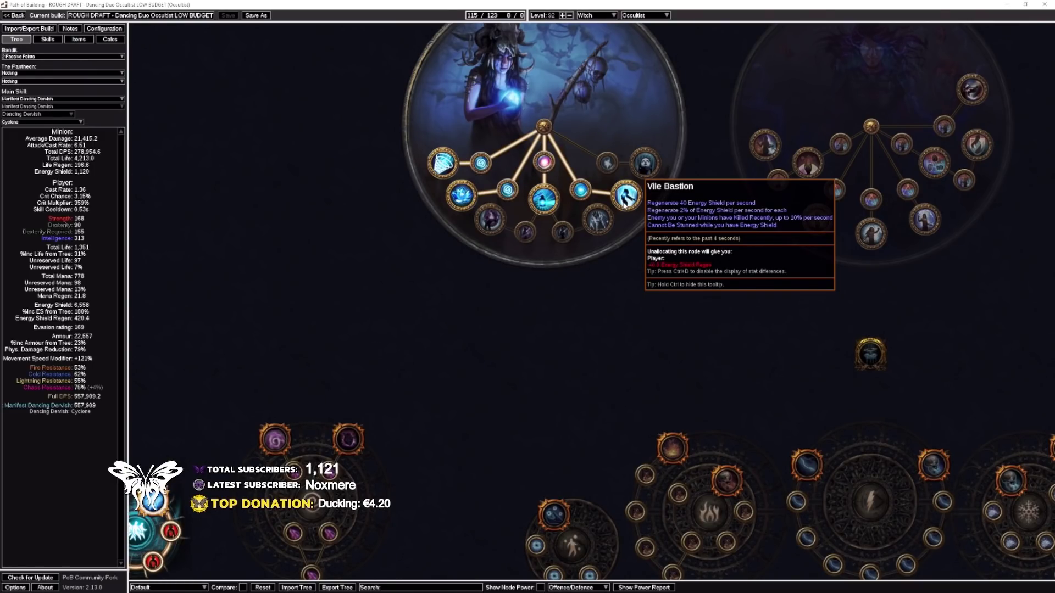
scroll(625, 206, down, 3)
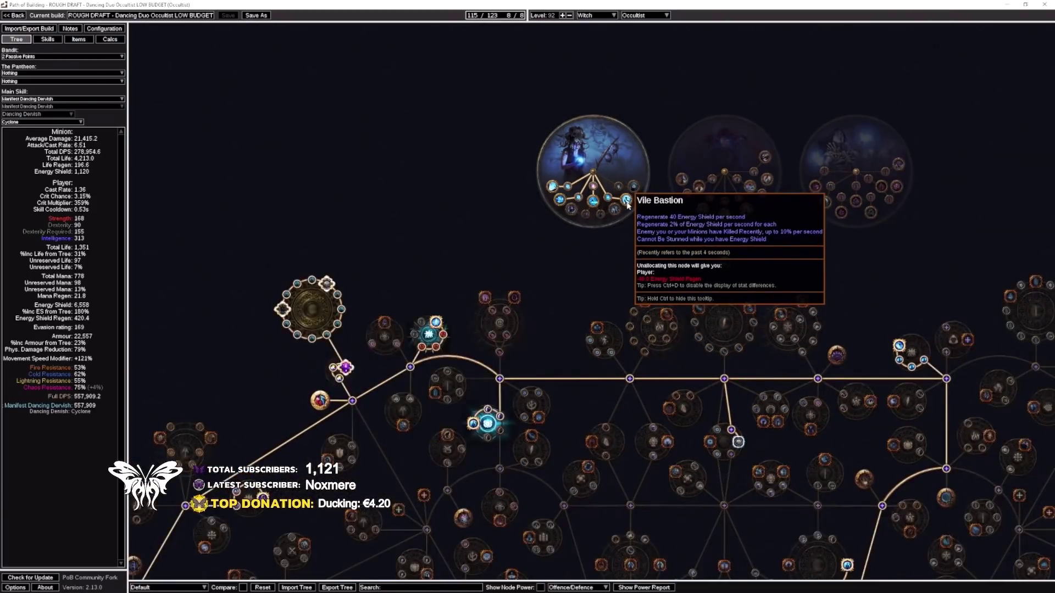
scroll(567, 271, down, 3)
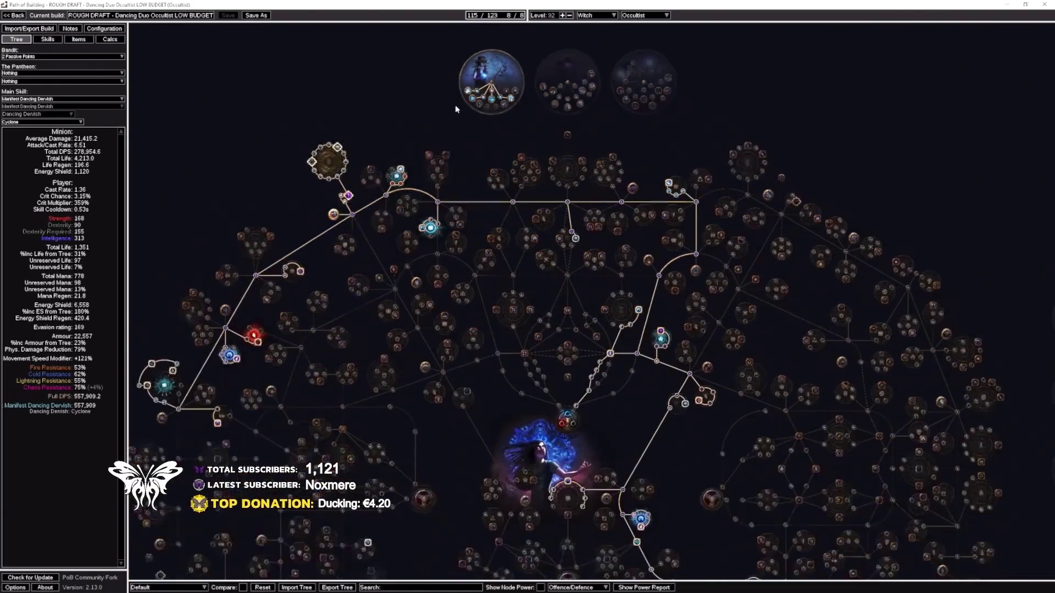
Inspect the unallocated notables Lord of the Dead, Cruel Preparation, Quick Recovery and Enduring Bond around the Witch's starting area
scroll(589, 350, up, 3)
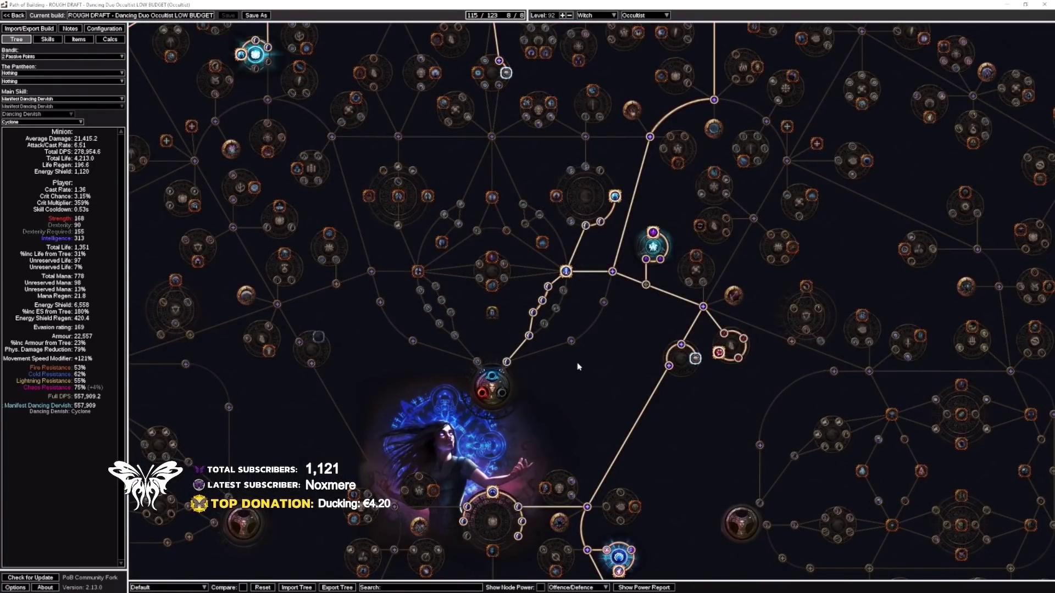
scroll(579, 361, down, 2)
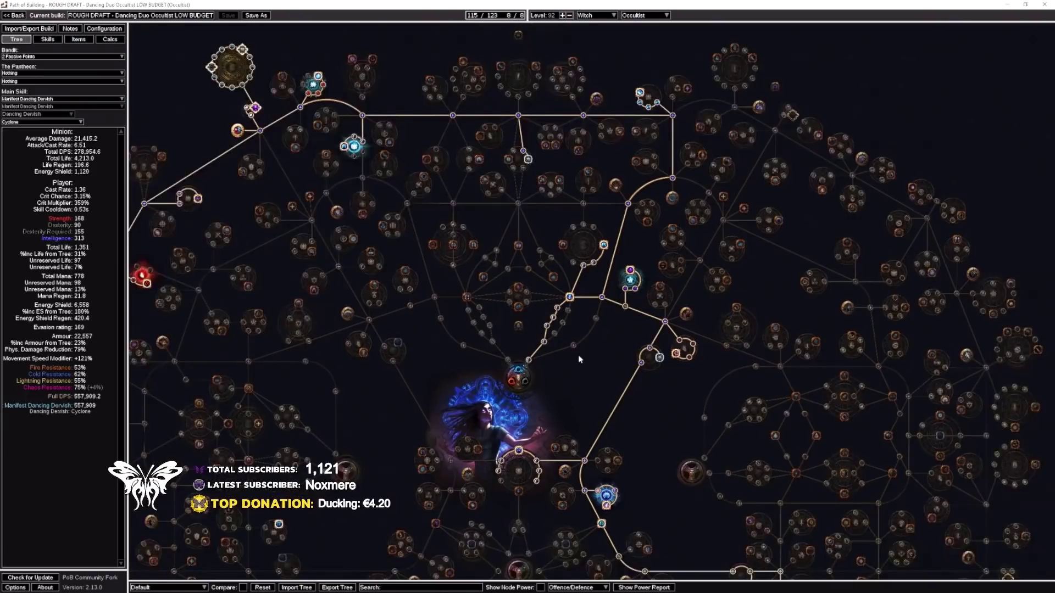
drag(580, 359, 728, 306)
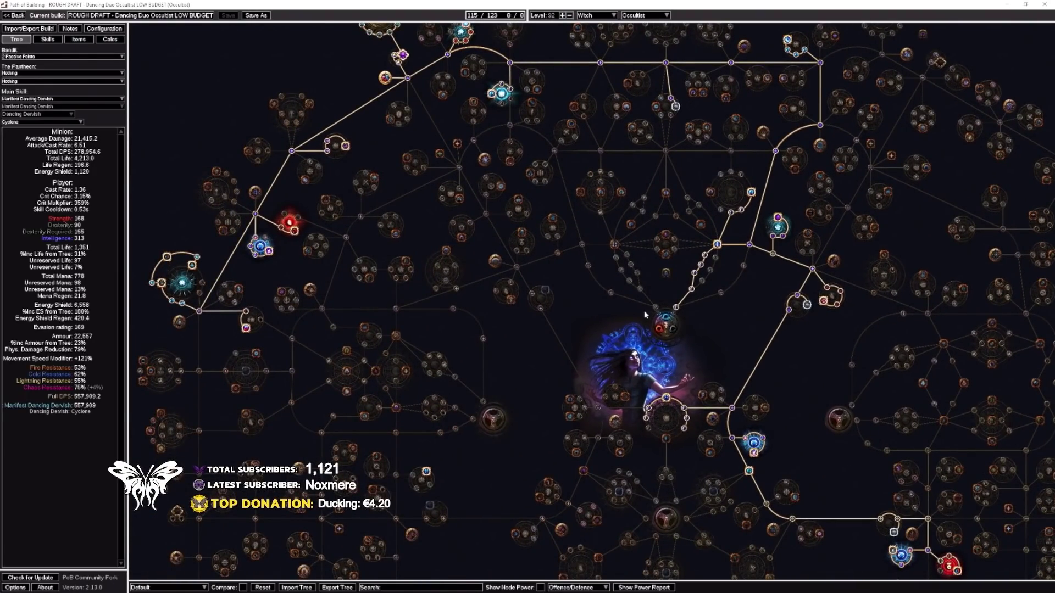
scroll(678, 277, up, 2)
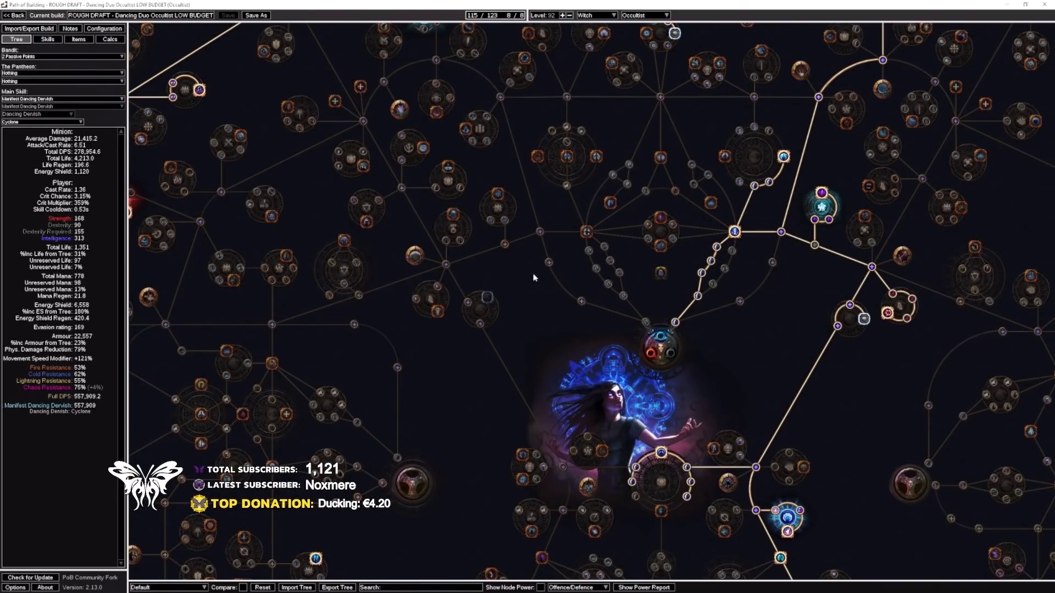
mouse_move(586, 236)
mouse_move(662, 157)
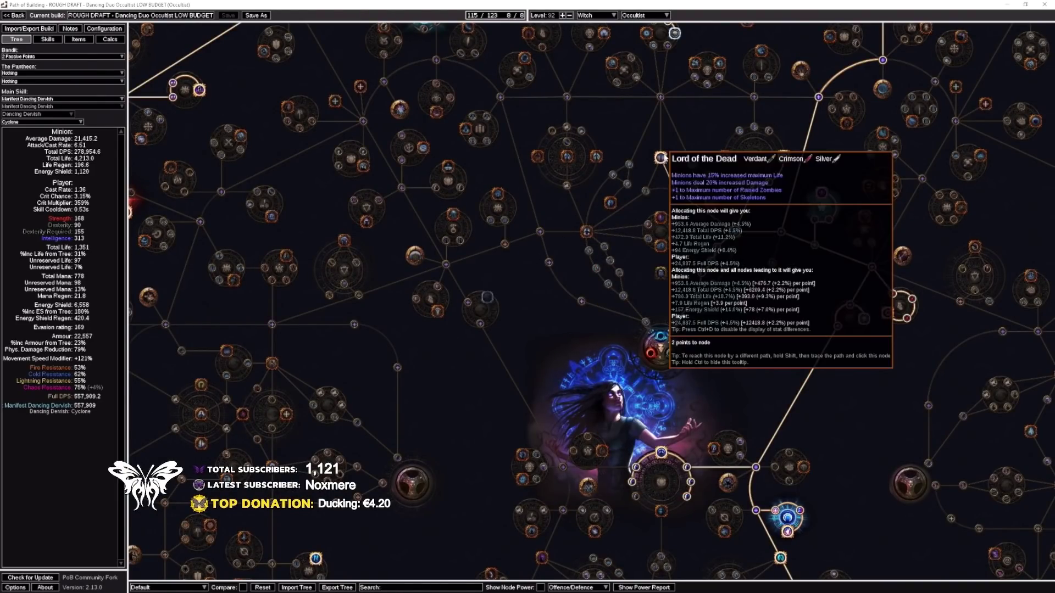
drag(673, 129, 698, 223)
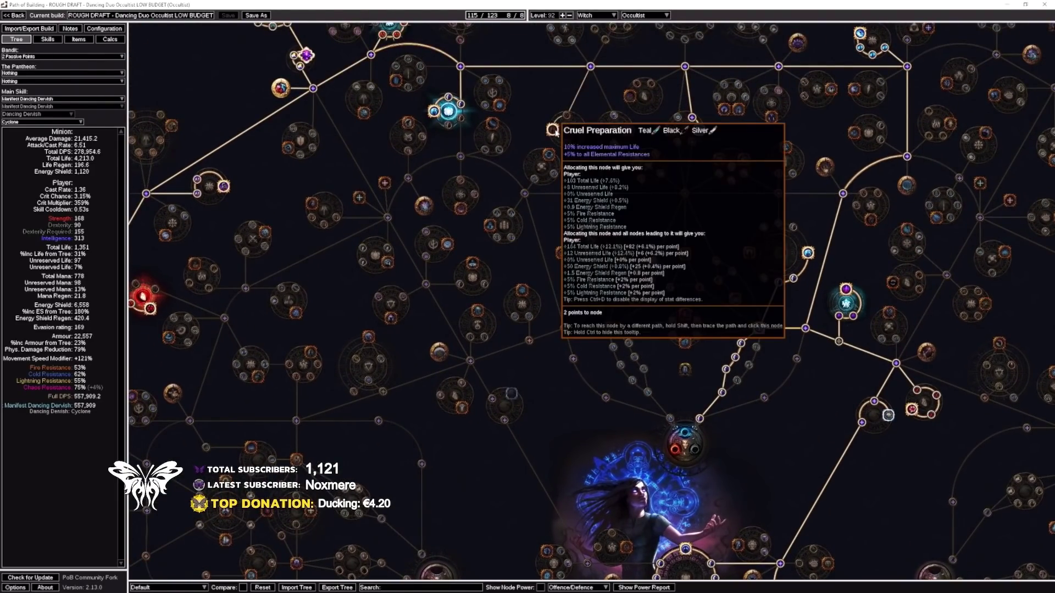
drag(614, 406, 855, 300)
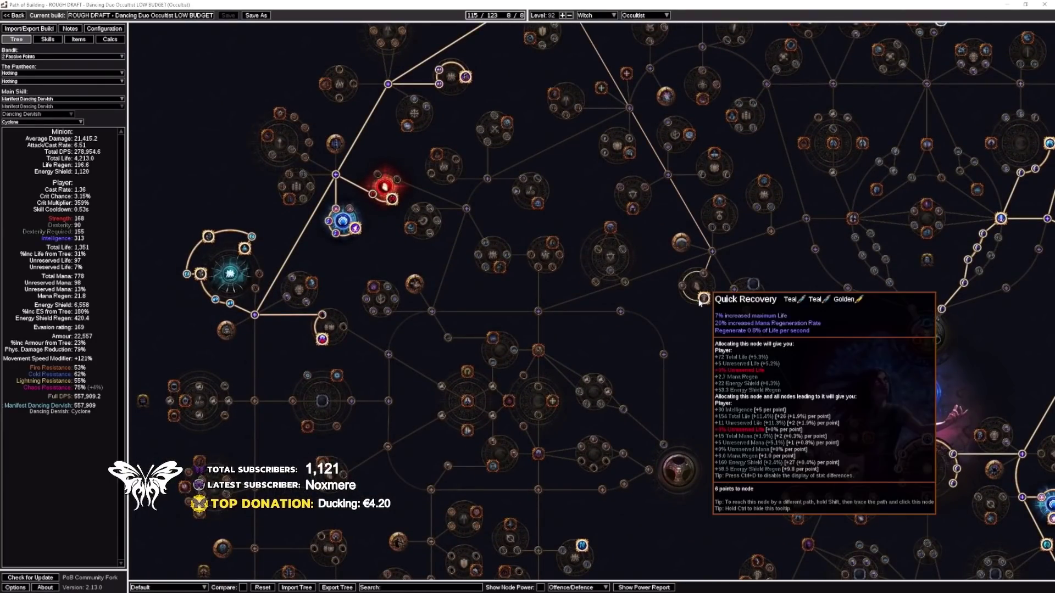
mouse_move(764, 181)
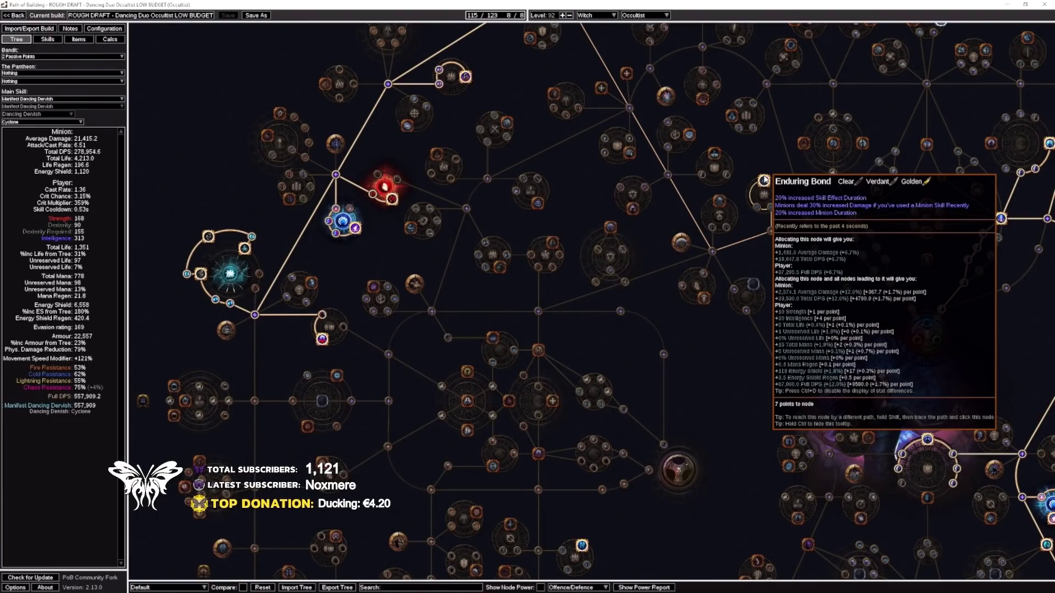
Examine the unallocated Life node and the surrounding clusters between the Witch start and the far western branch
drag(556, 338, 550, 278)
mouse_move(550, 278)
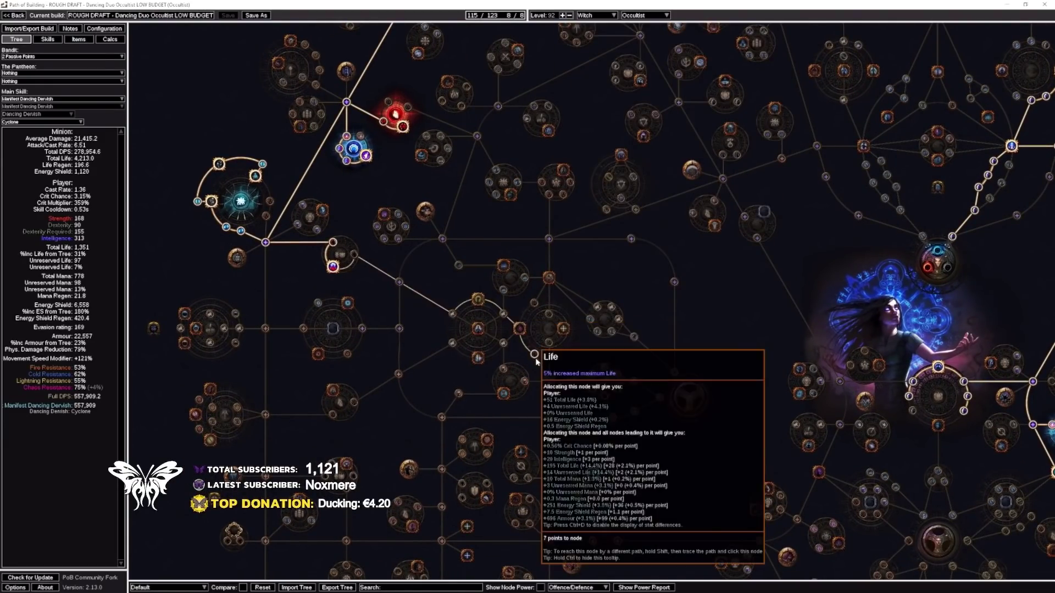
mouse_move(535, 355)
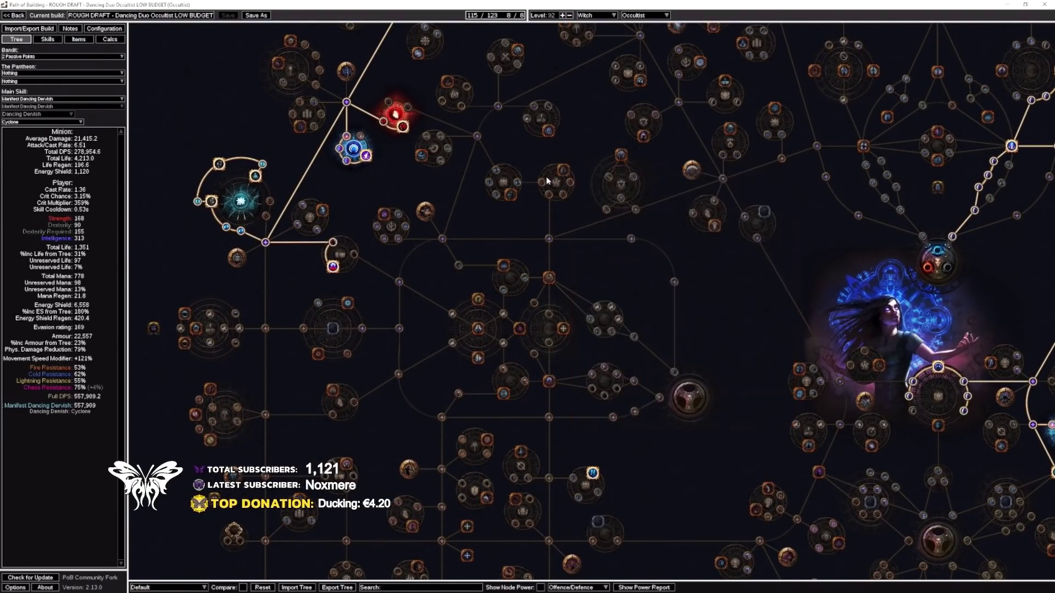
mouse_move(512, 197)
drag(513, 198, 622, 245)
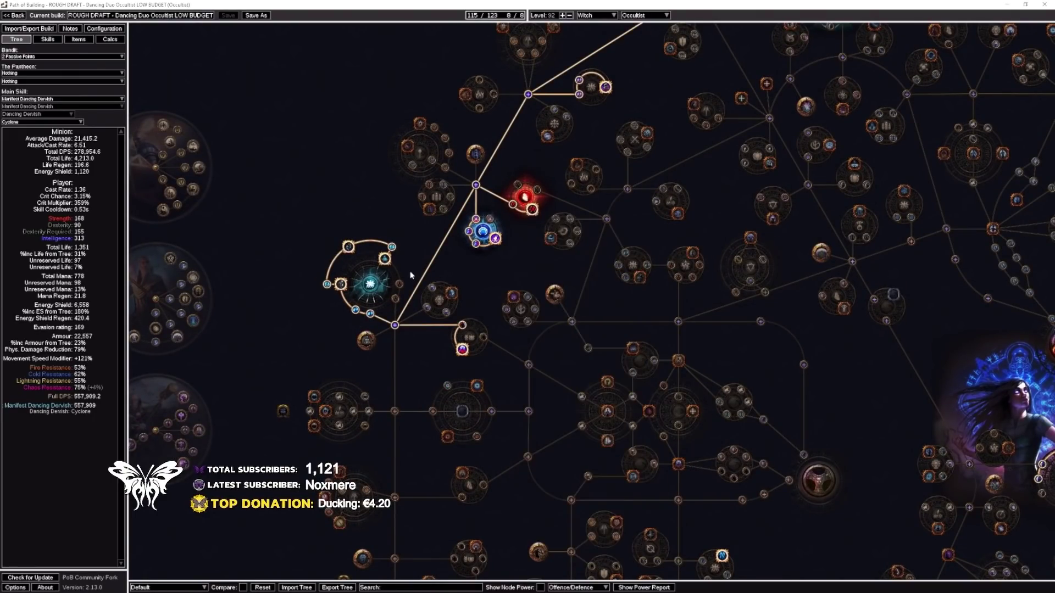
Allocate the Mana and Life cluster, Lord of the Dead and Cruel Preparation above the Witch start, with the paths linking them
scroll(413, 272, down, 5)
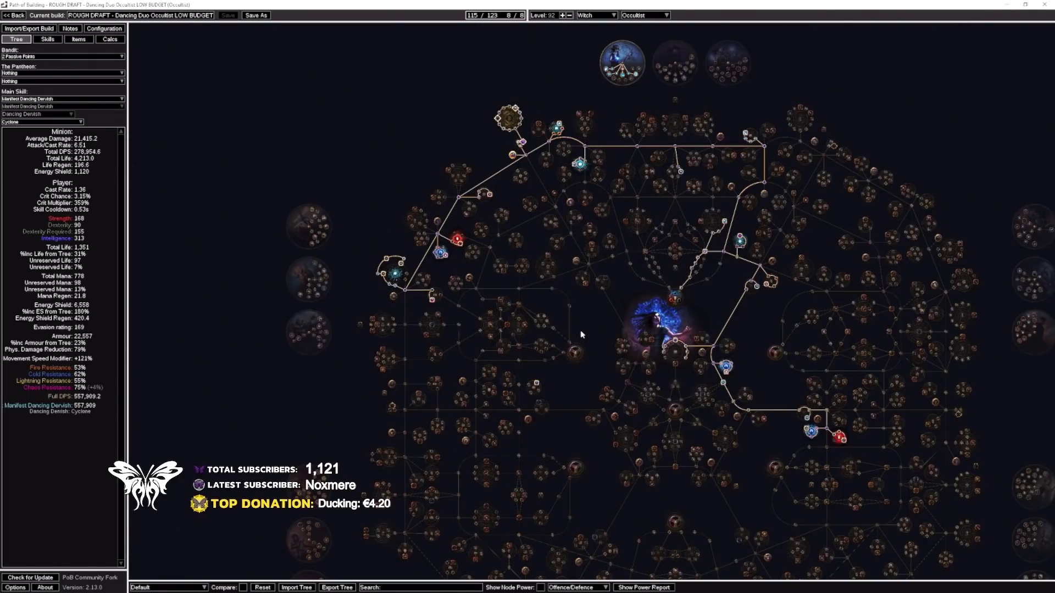
scroll(583, 335, up, 3)
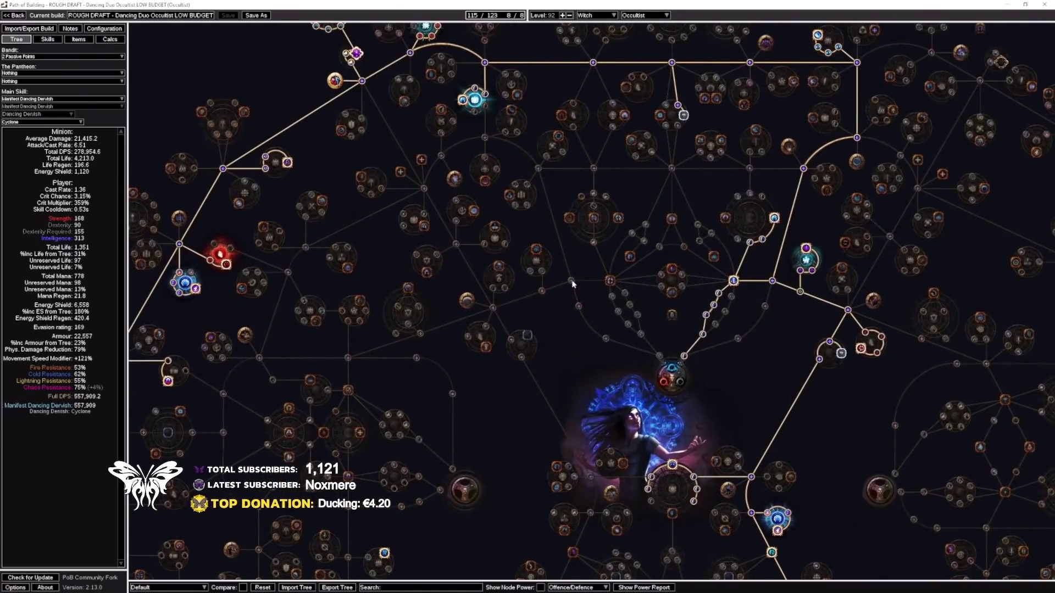
click(628, 251)
click(666, 273)
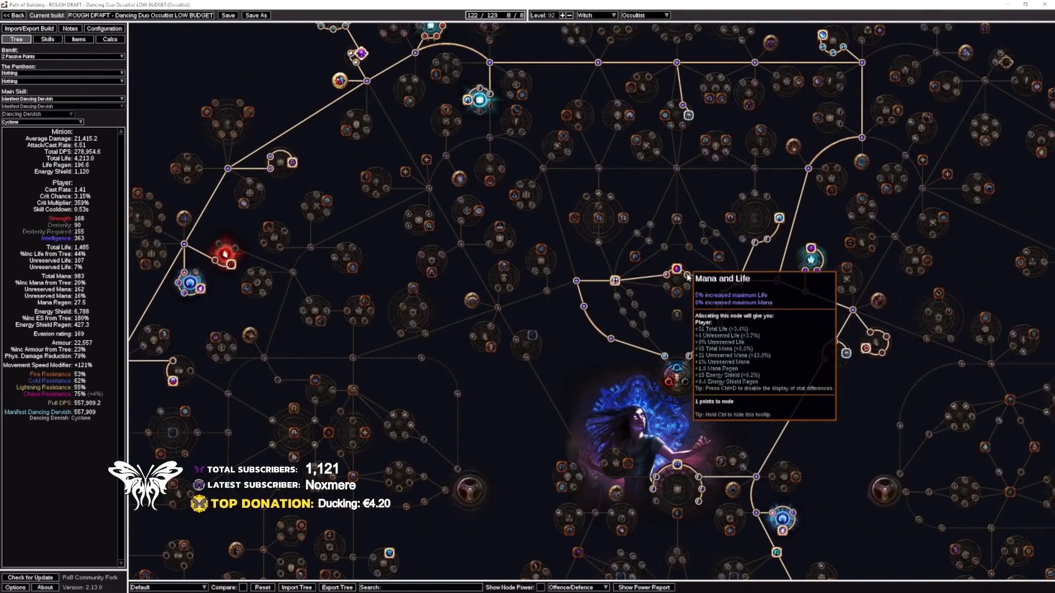
click(678, 220)
click(566, 115)
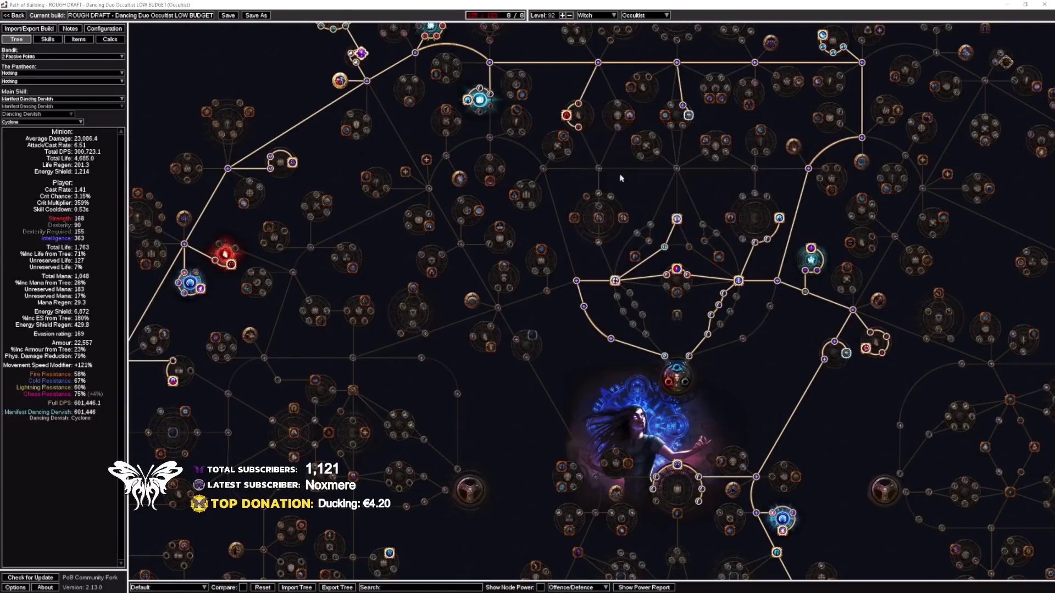
click(675, 169)
click(598, 169)
Allocate Quick Recovery and the clusters west of the Witch start, linking them to the Life and Energy Shield nodes
click(491, 349)
drag(394, 385, 580, 342)
click(538, 350)
click(514, 391)
click(534, 269)
click(551, 259)
click(506, 280)
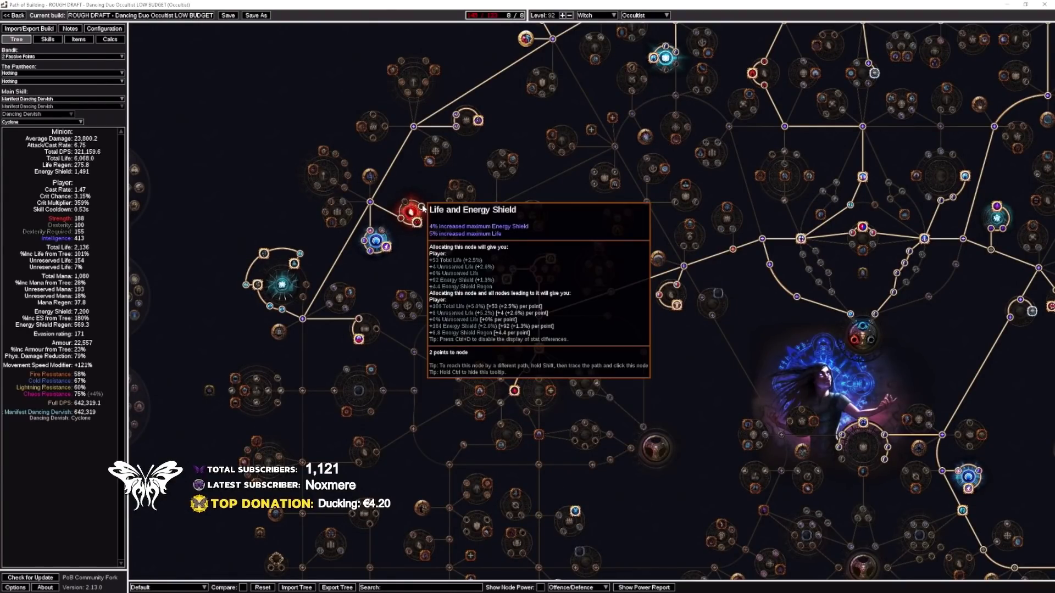
click(479, 231)
click(496, 259)
drag(596, 346, 472, 338)
Allocate Enduring Bond and examine the extended western part of the passive tree
scroll(474, 338, down, 2)
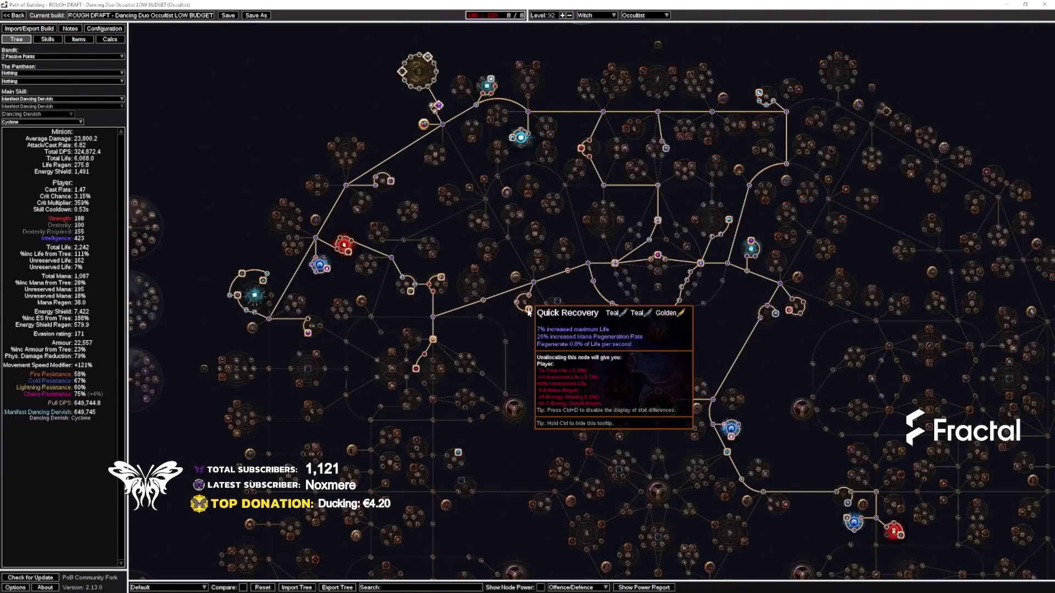
click(564, 243)
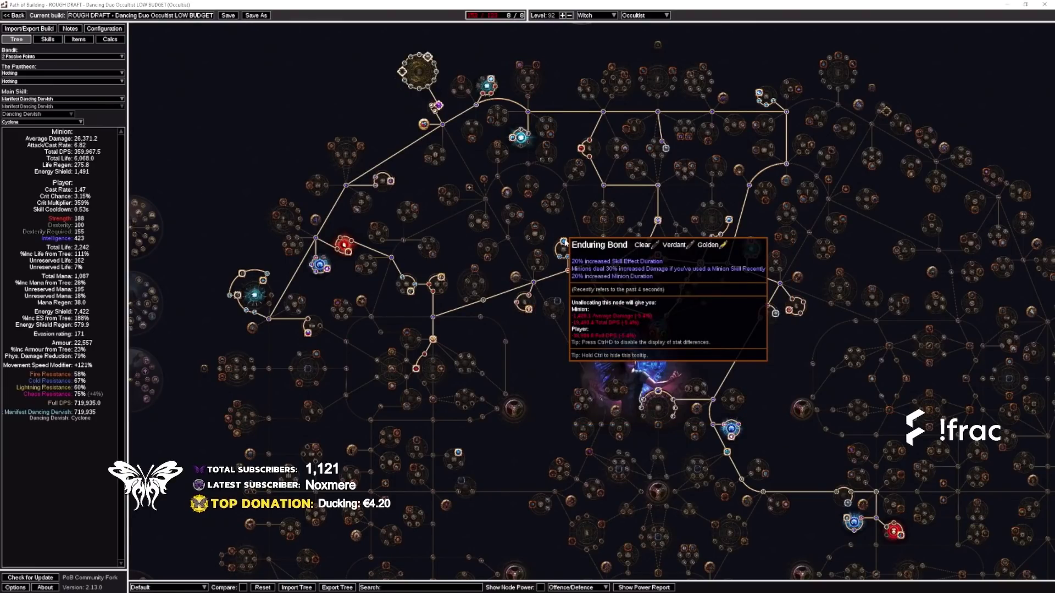
scroll(564, 242, up, 4)
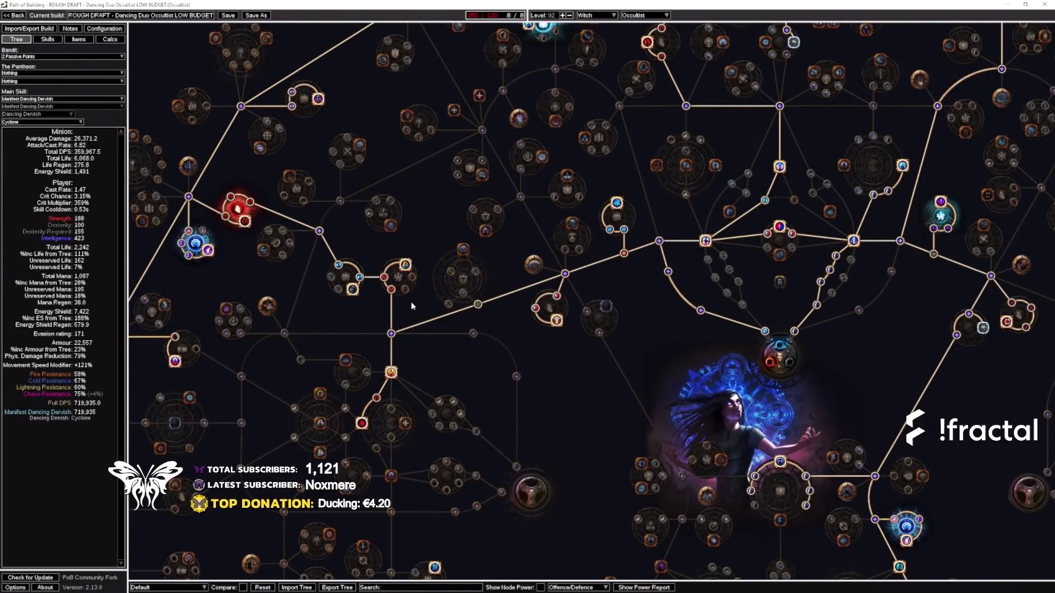
mouse_move(403, 269)
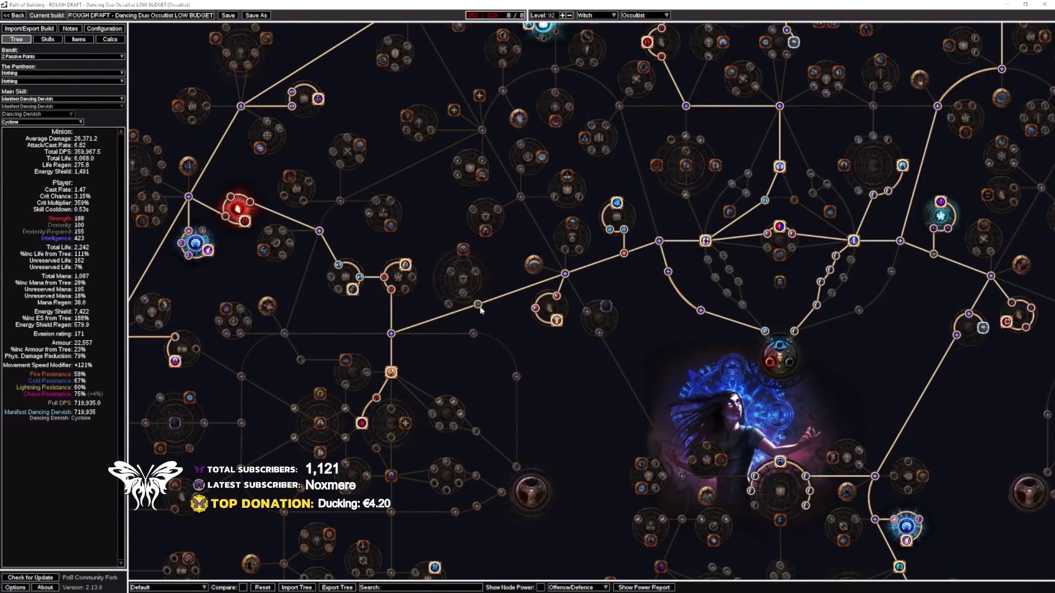
Unallocate the trial nodes, including the Life and Energy Shield node, the western branch, Cruel Preparation and the Mana and Life cluster
scroll(496, 320, down, 3)
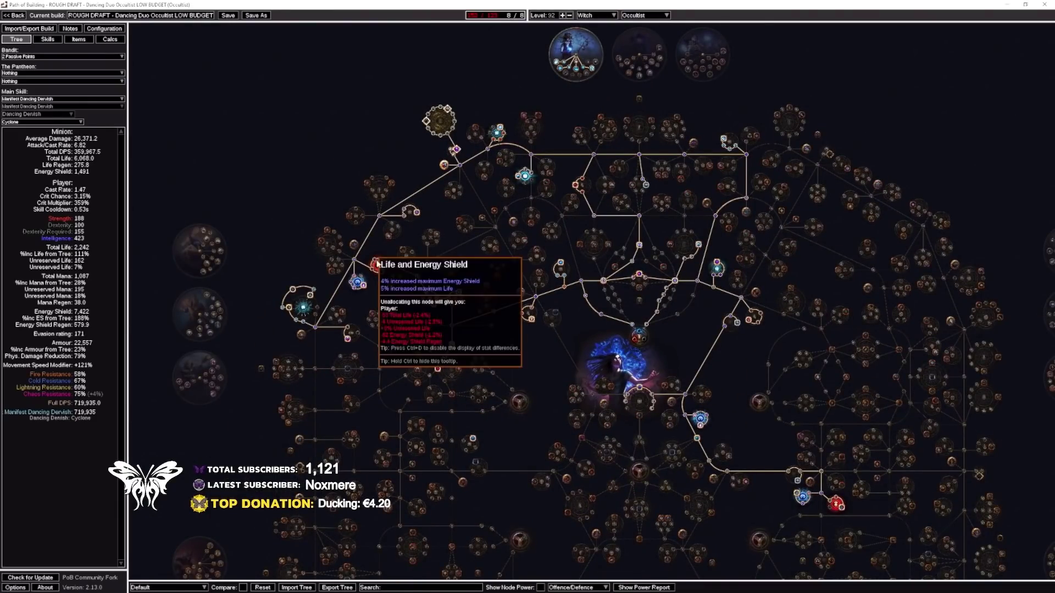
click(377, 264)
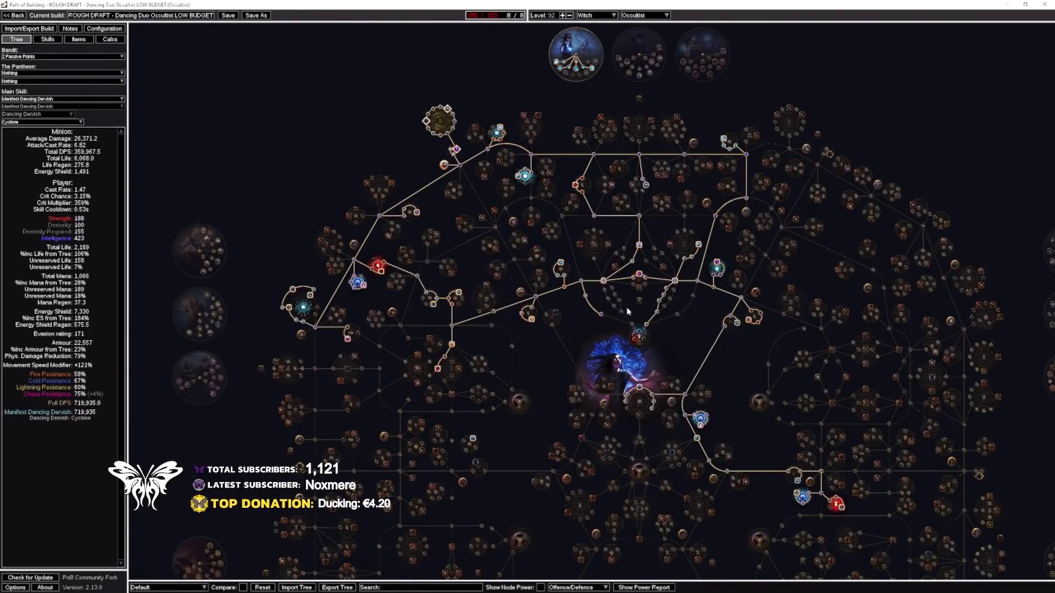
click(606, 283)
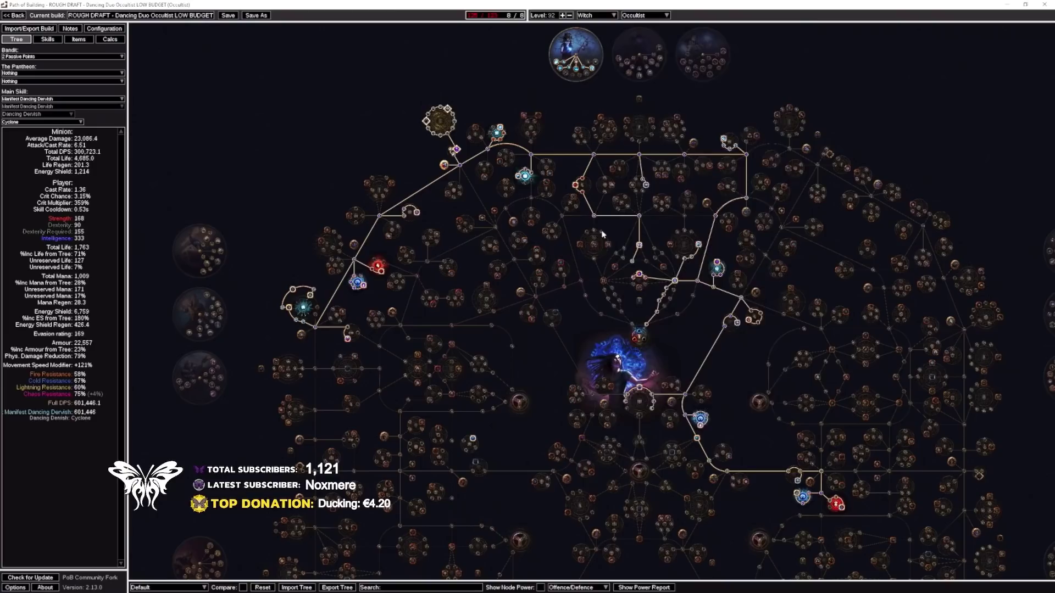
click(576, 185)
click(645, 276)
drag(598, 363, 558, 391)
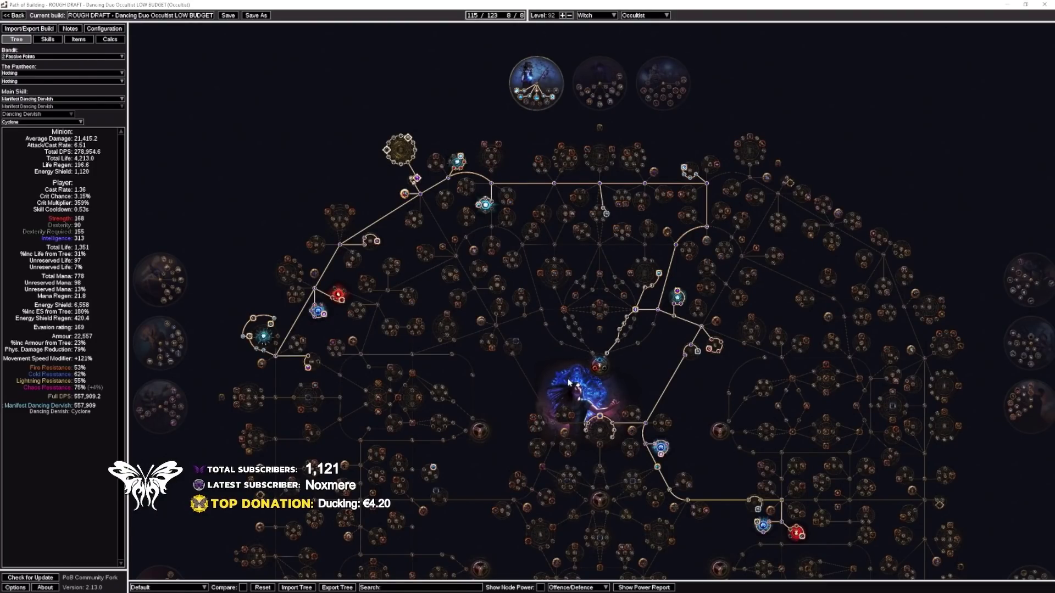
Inspect the allocated Grave Intentions, Ravenous Horde, Reservation Mastery and Spiritual Aid nodes across the passive tree
scroll(570, 382, up, 1)
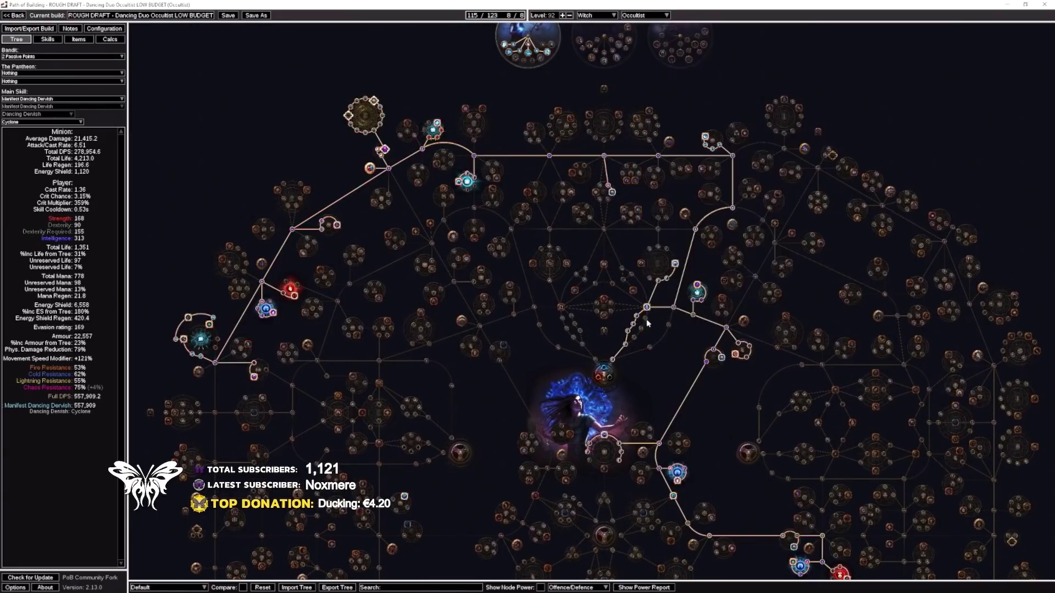
scroll(568, 383, up, 5)
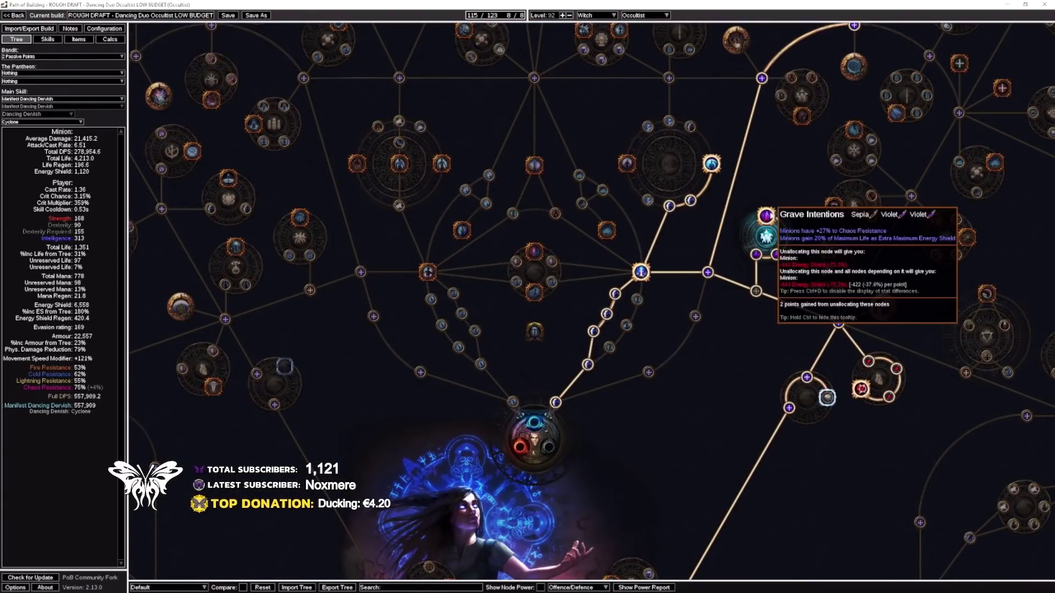
scroll(772, 217, down, 3)
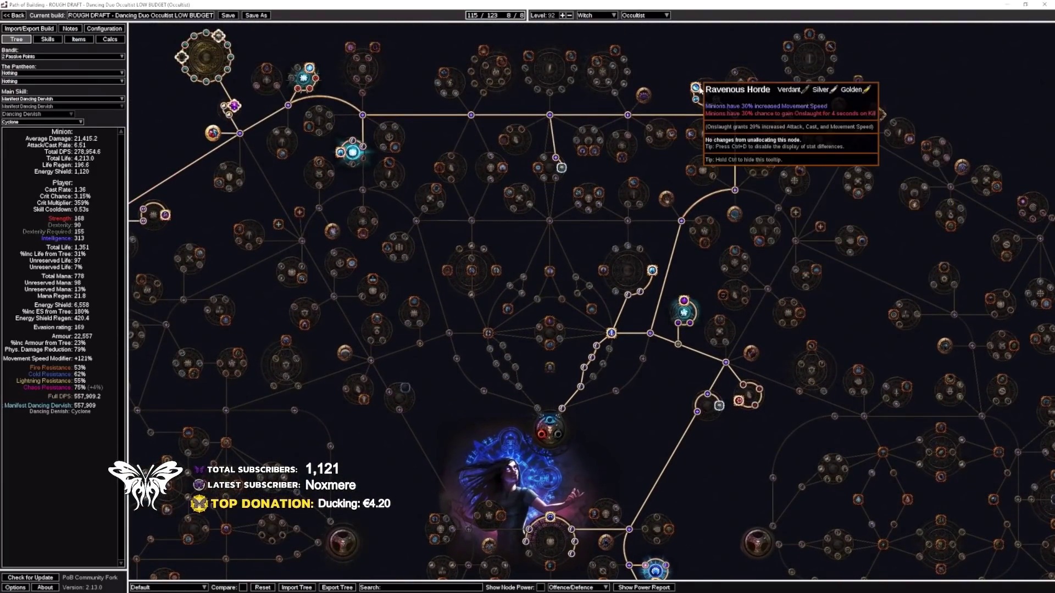
drag(631, 155, 803, 222)
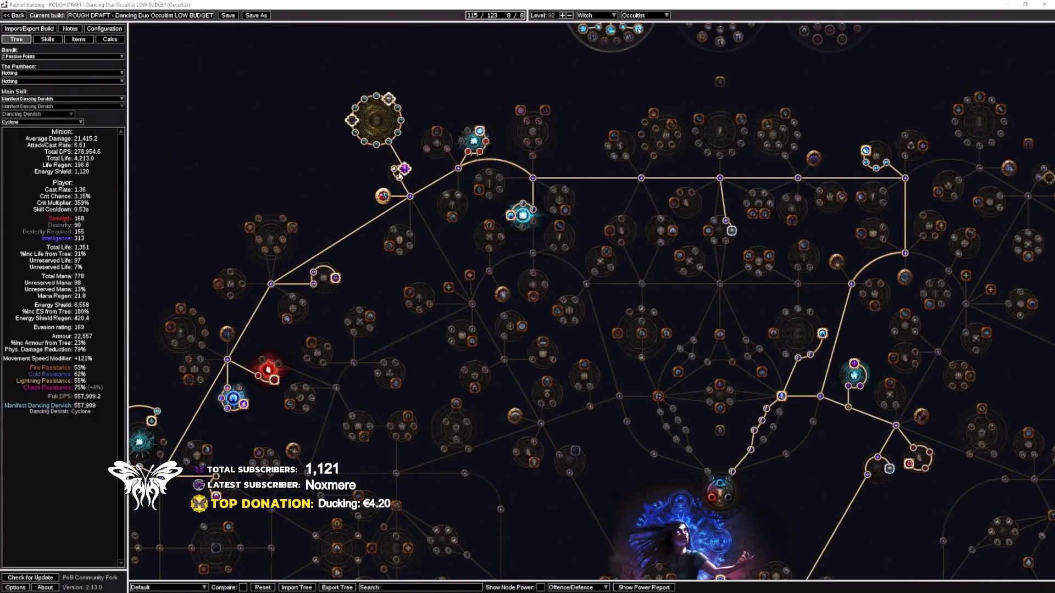
drag(406, 170, 673, 153)
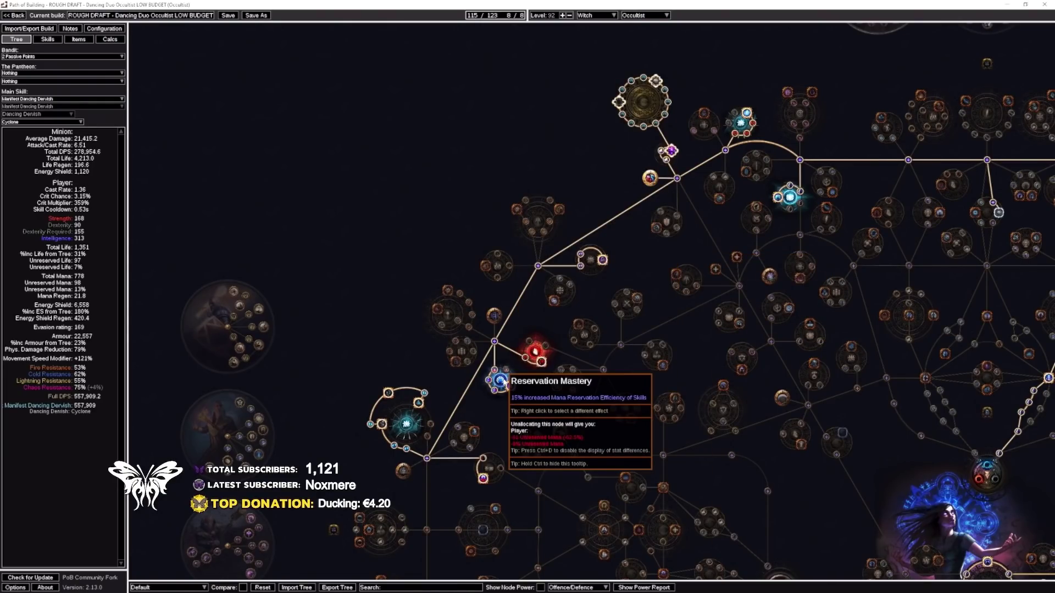
drag(502, 382, 529, 253)
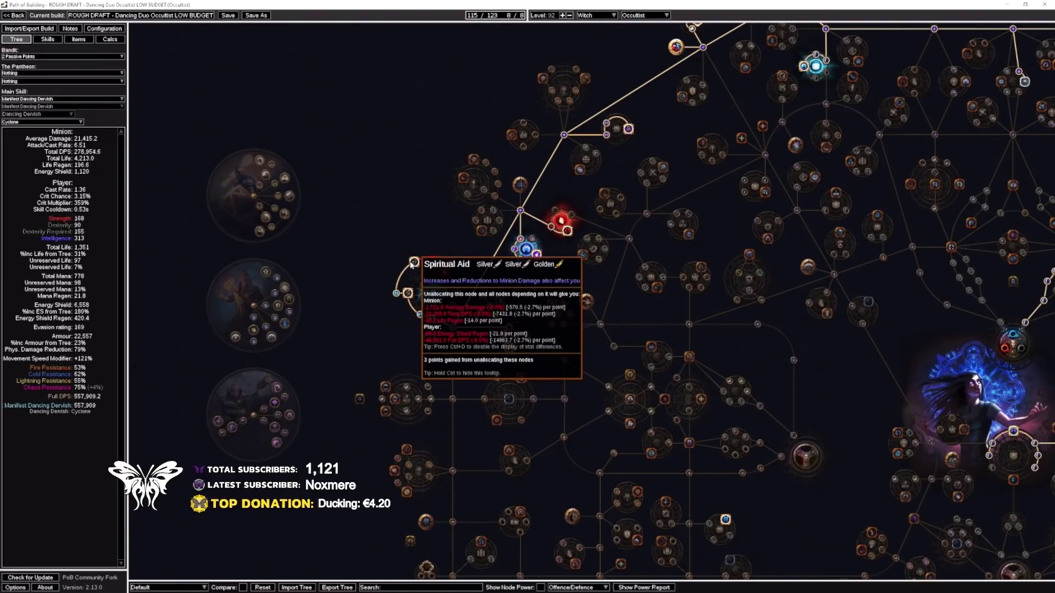
drag(875, 363, 196, 349)
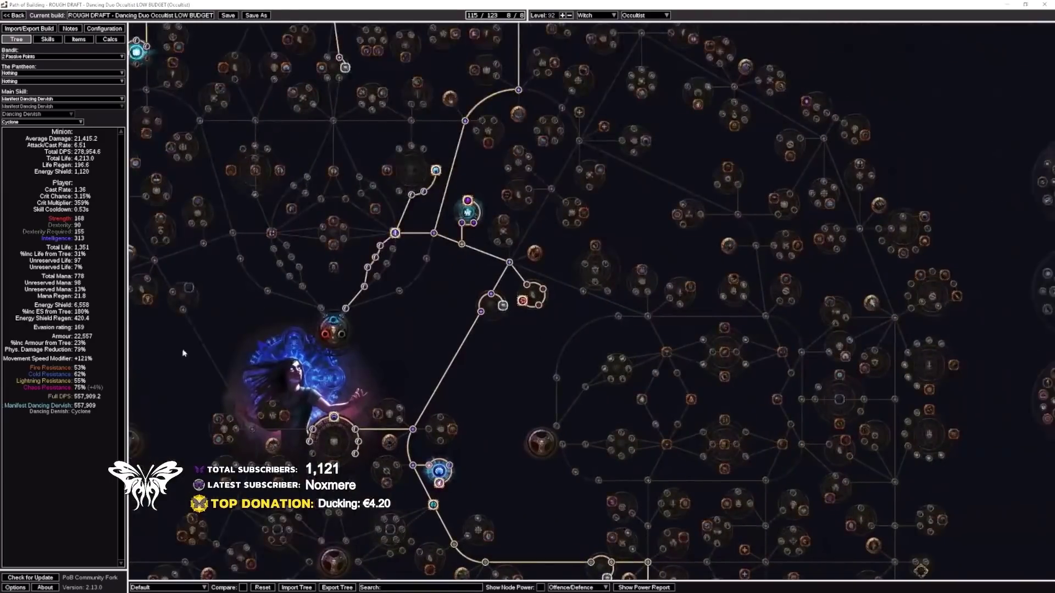
Examine the allocated southeastern branch of the passive tree, including the Flask Mastery node
drag(473, 308, 463, 156)
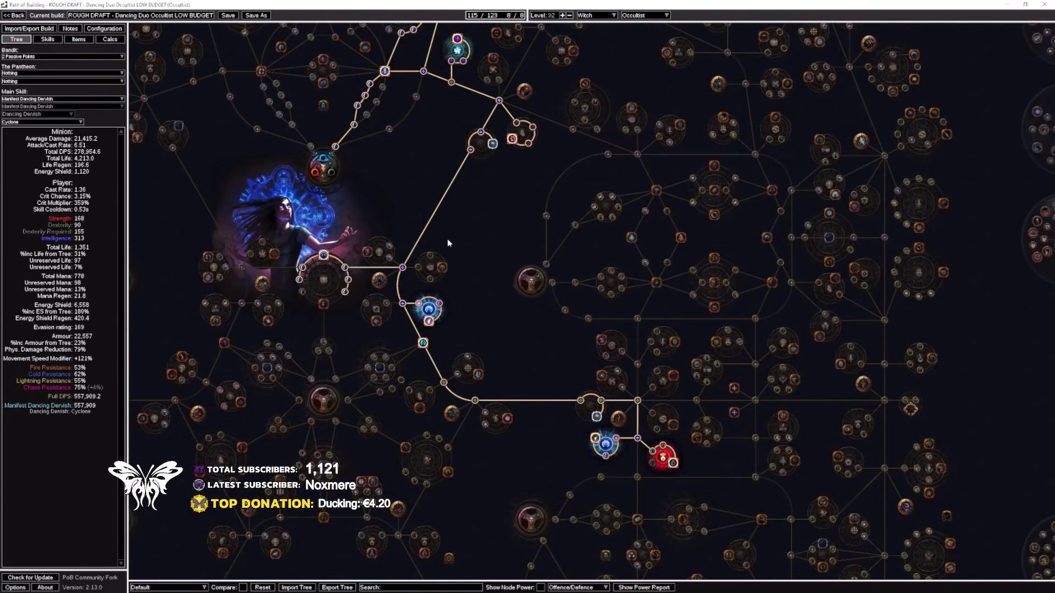
scroll(492, 312, down, 5)
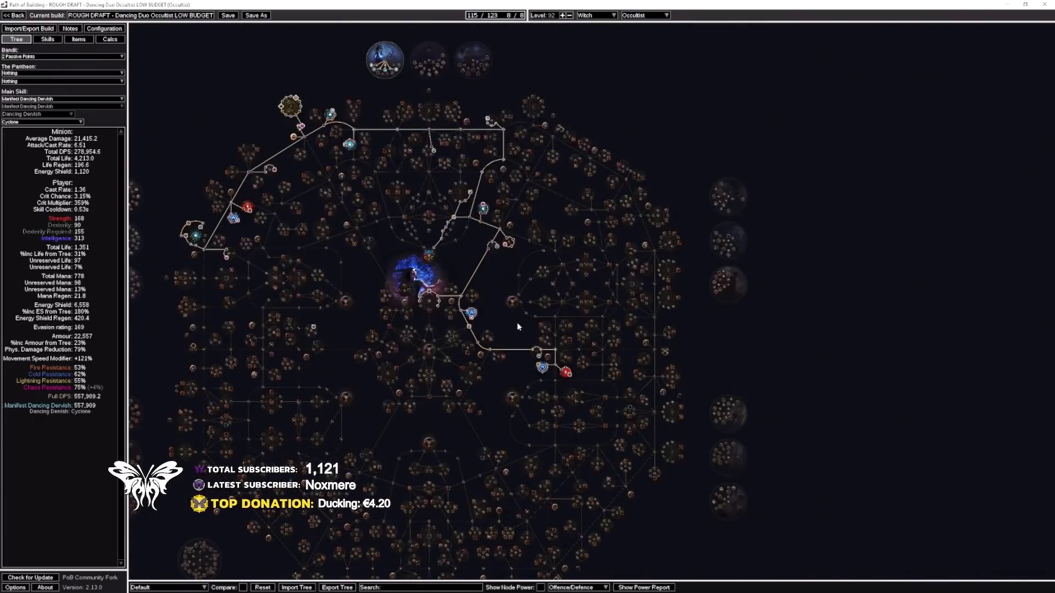
scroll(574, 375, up, 5)
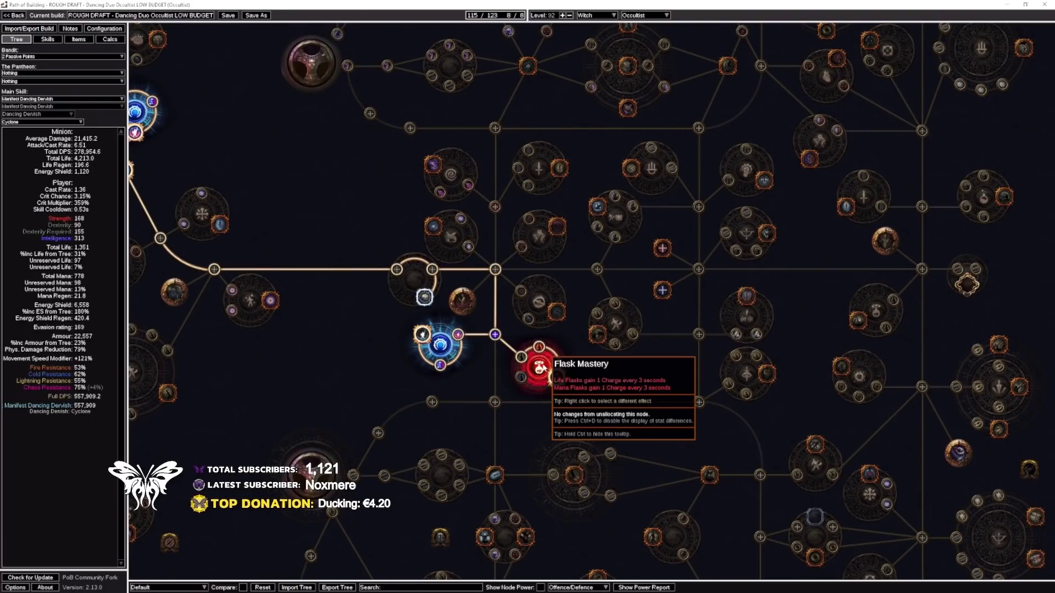
scroll(549, 375, down, 3)
scroll(569, 271, down, 2)
Review the gems in the 6S Dancing Duo, 4L Triad Grip GGGG and 4L Utility Minions socket groups
click(53, 39)
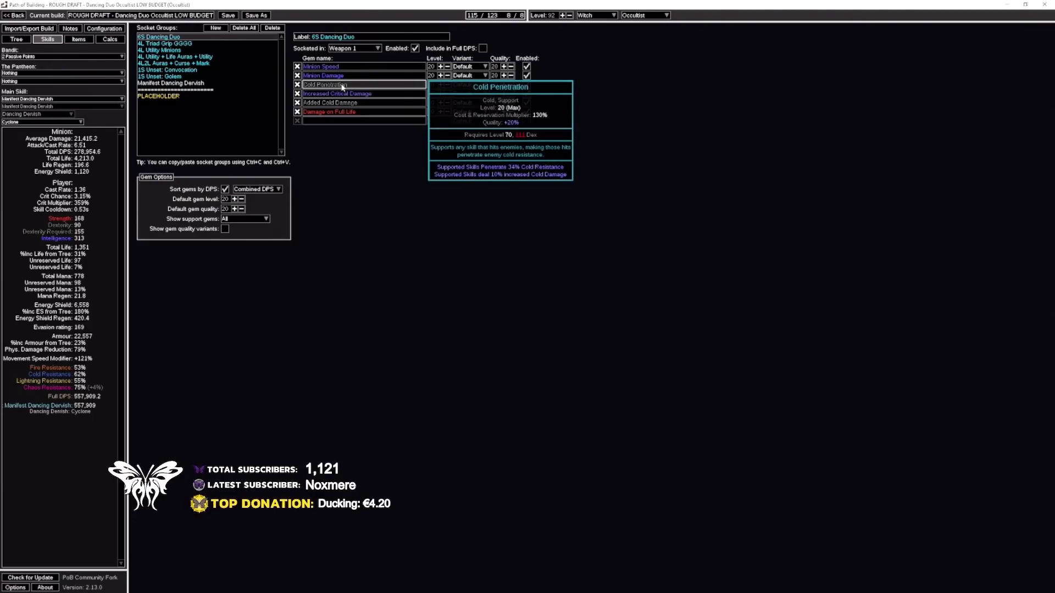
click(181, 44)
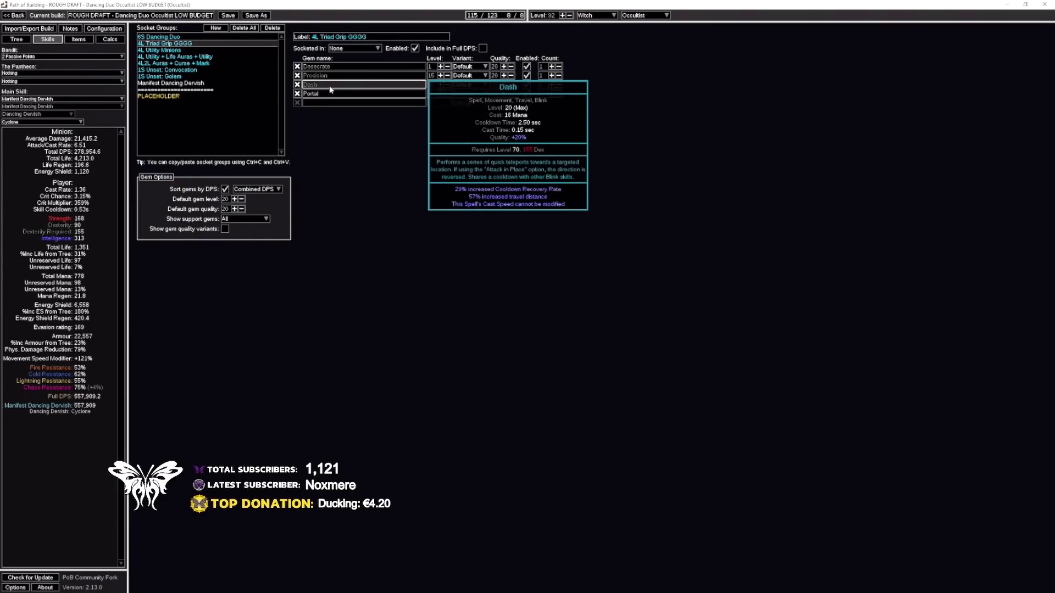
click(159, 50)
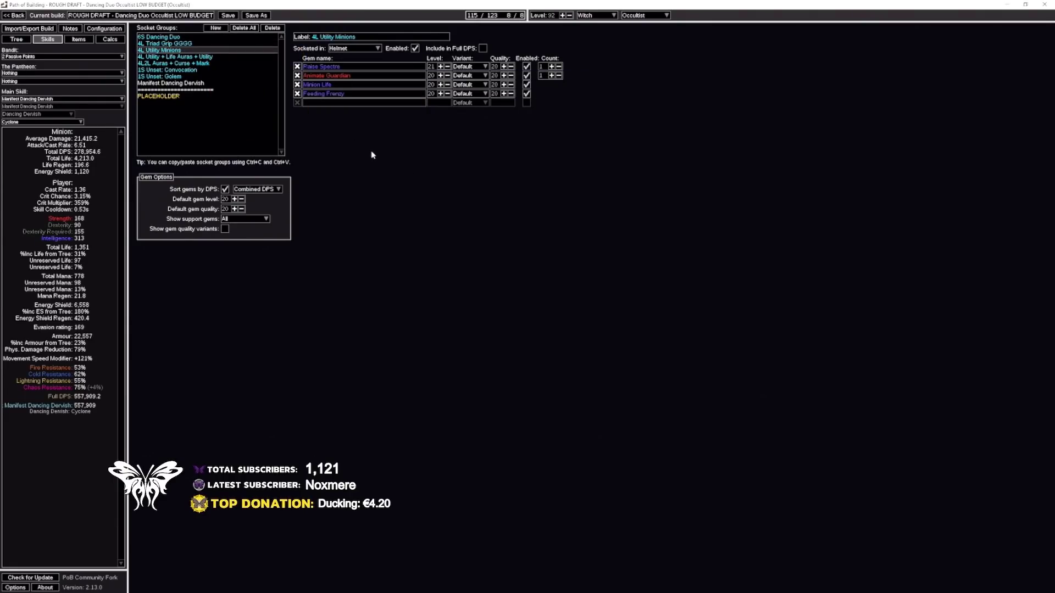
mouse_move(370, 52)
mouse_move(339, 87)
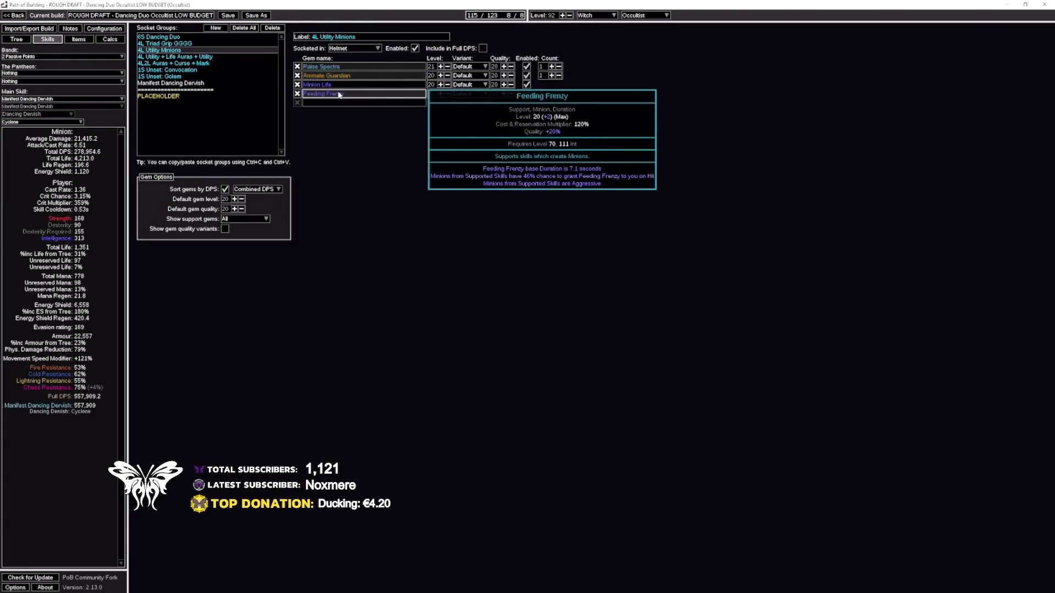
Review the gems in the utility and life auras, auras with curse and mark, Convocation and Golem socket groups
click(166, 57)
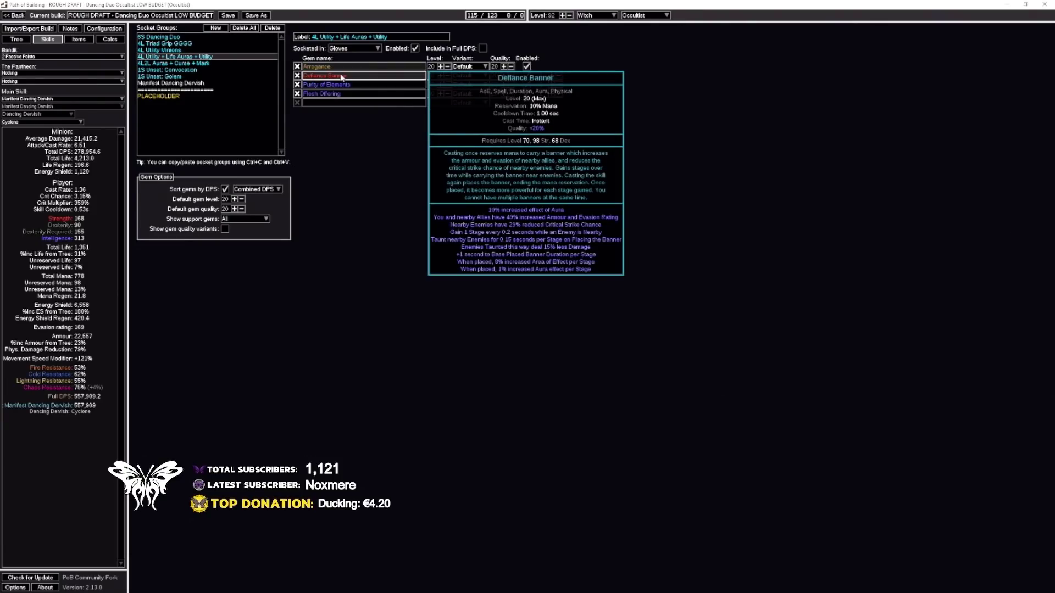
mouse_move(341, 86)
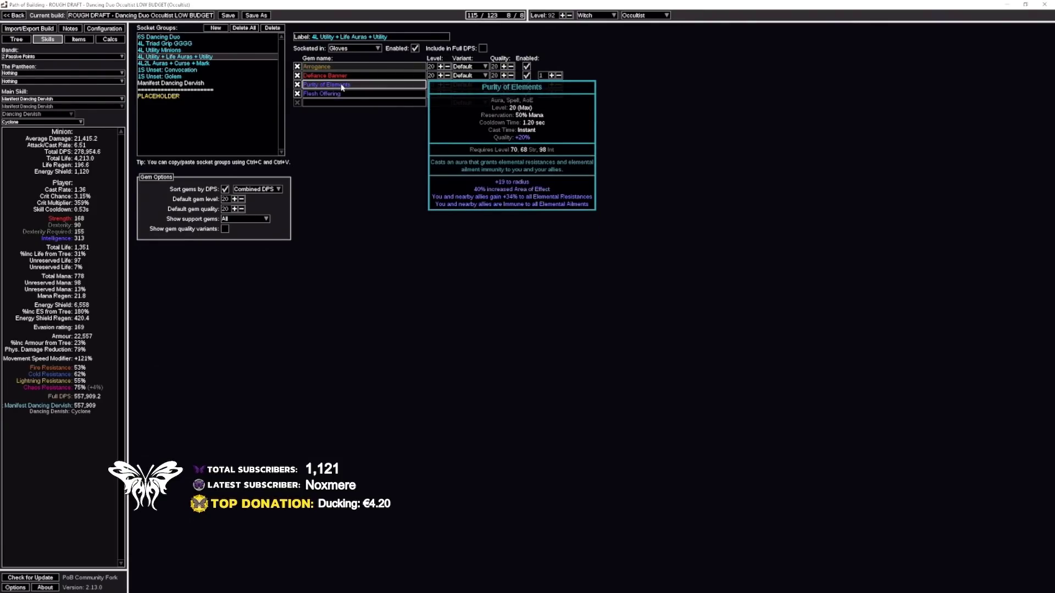
click(192, 63)
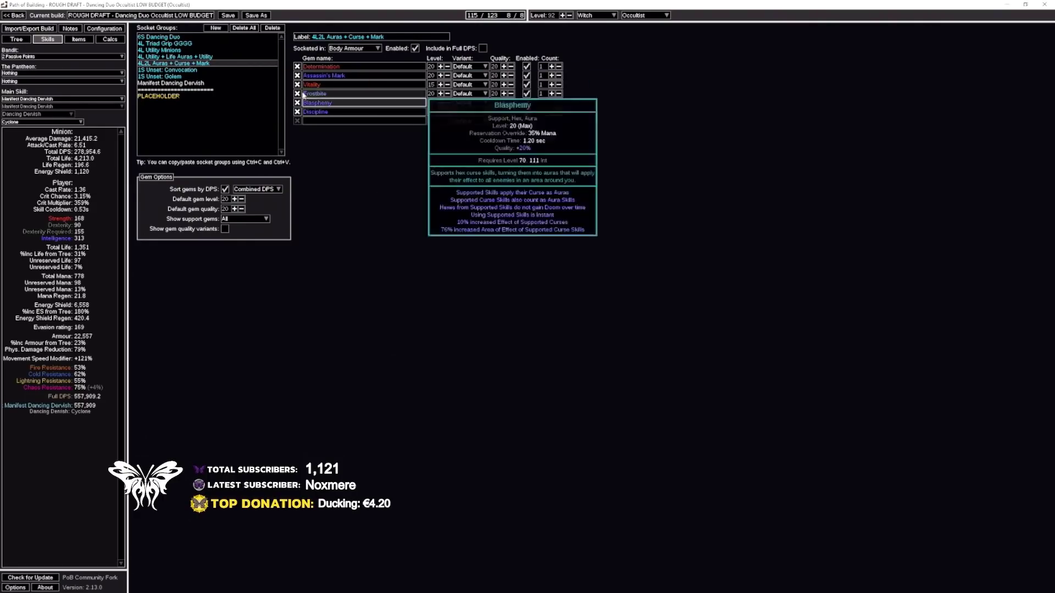
mouse_move(337, 106)
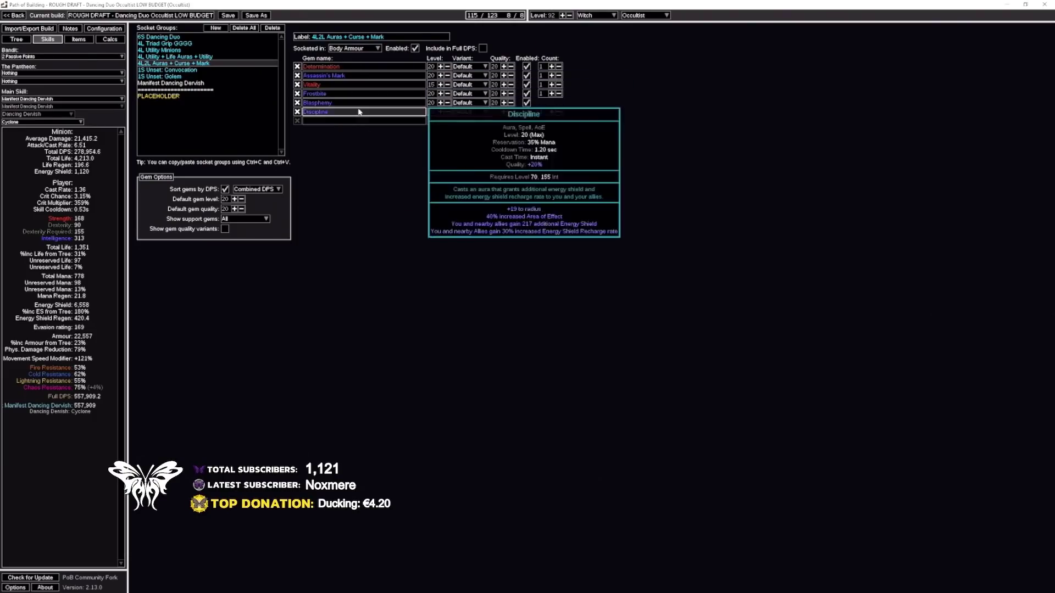
click(168, 70)
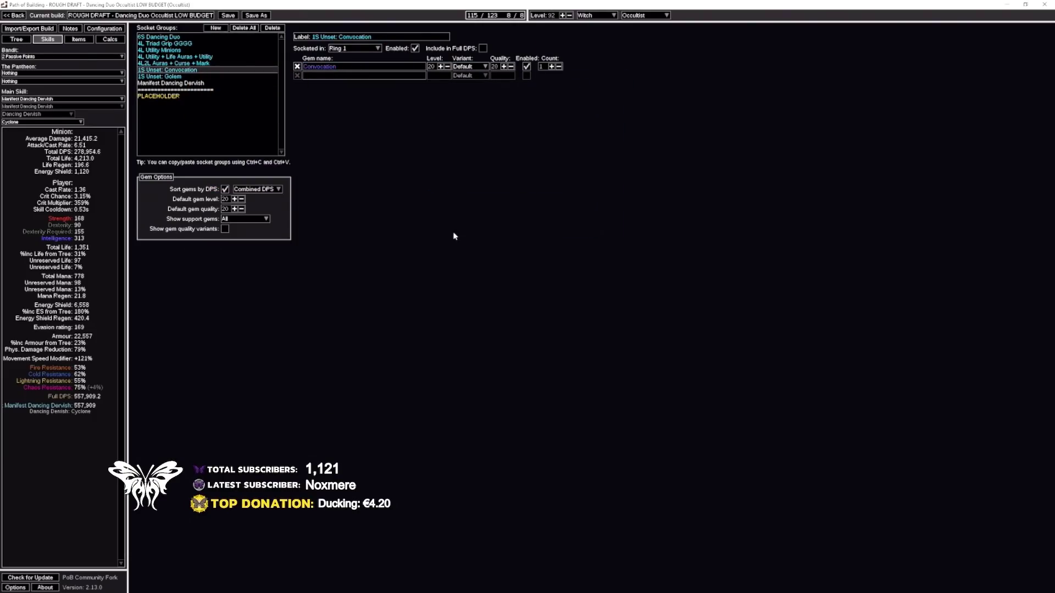
click(159, 76)
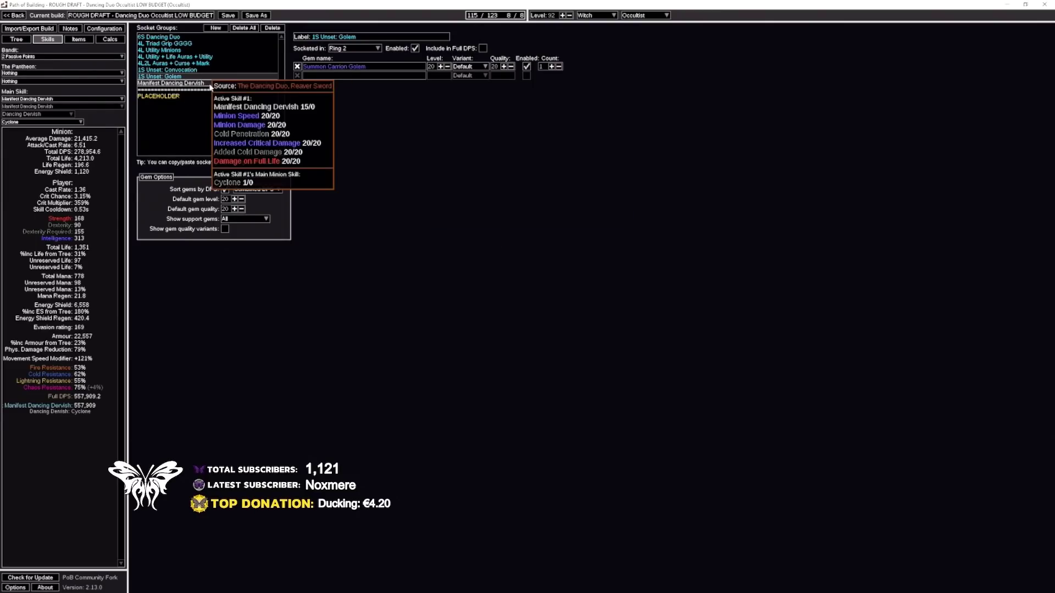
Look over the low-budget build's whole passive tree again and open its equipped items
click(16, 39)
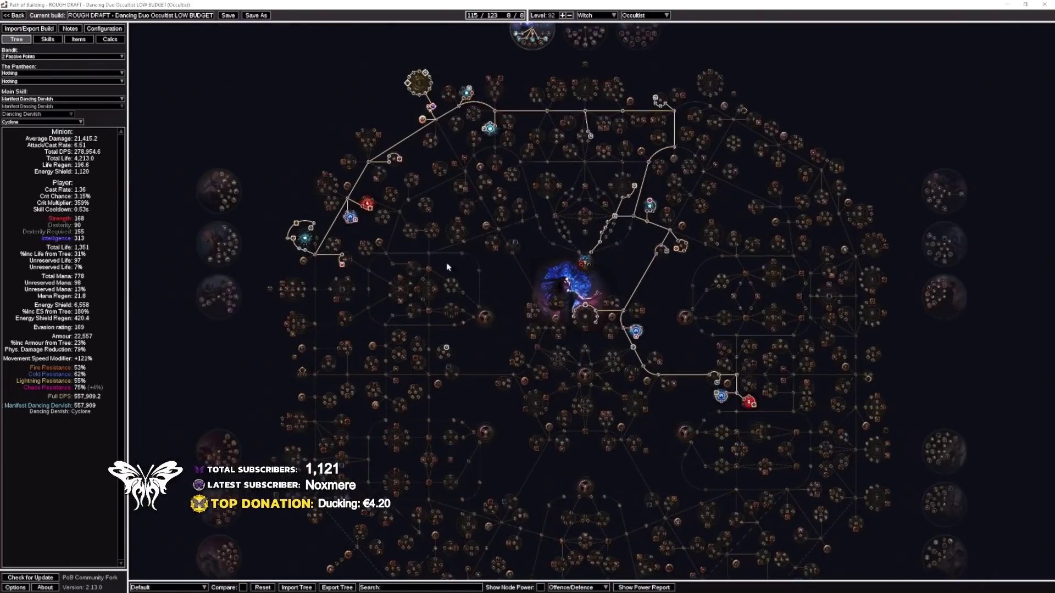
drag(345, 262, 340, 302)
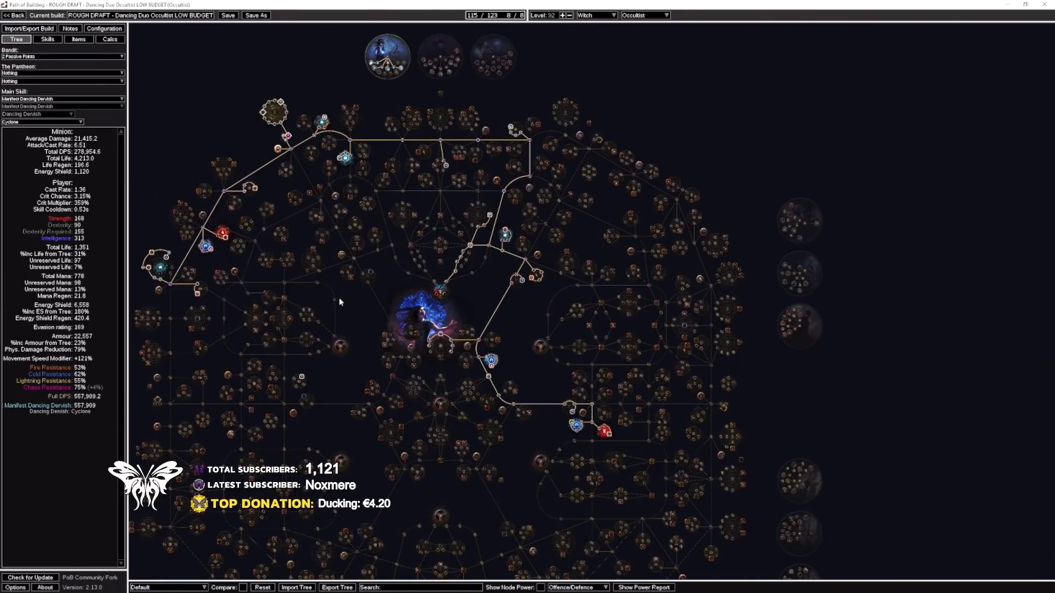
click(79, 39)
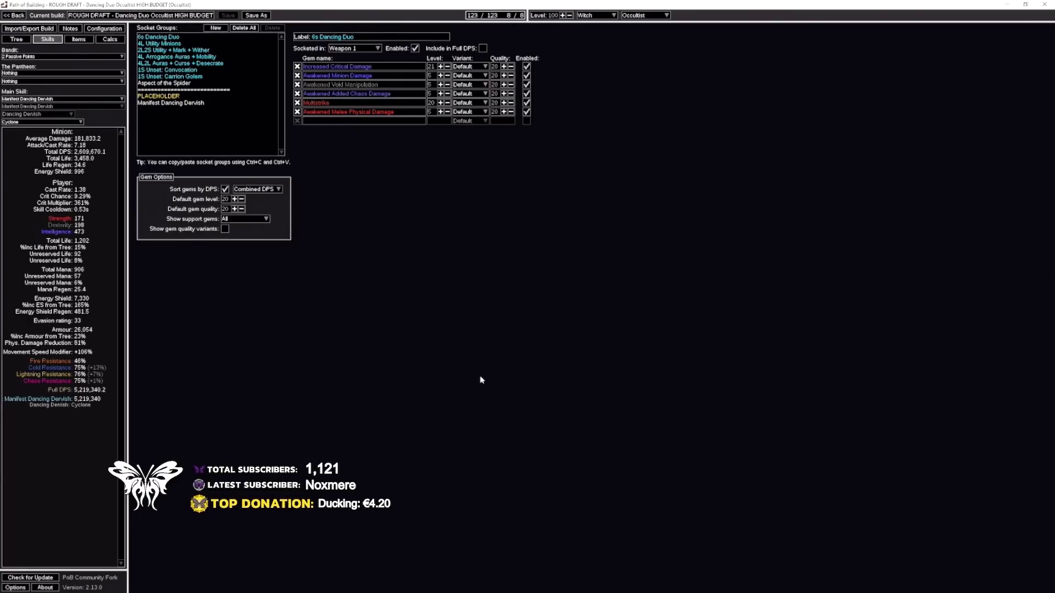
Look over the high-budget build's passive tree, equipped Ghastly Eye Jewel and Dancing Duo gem setup
click(17, 40)
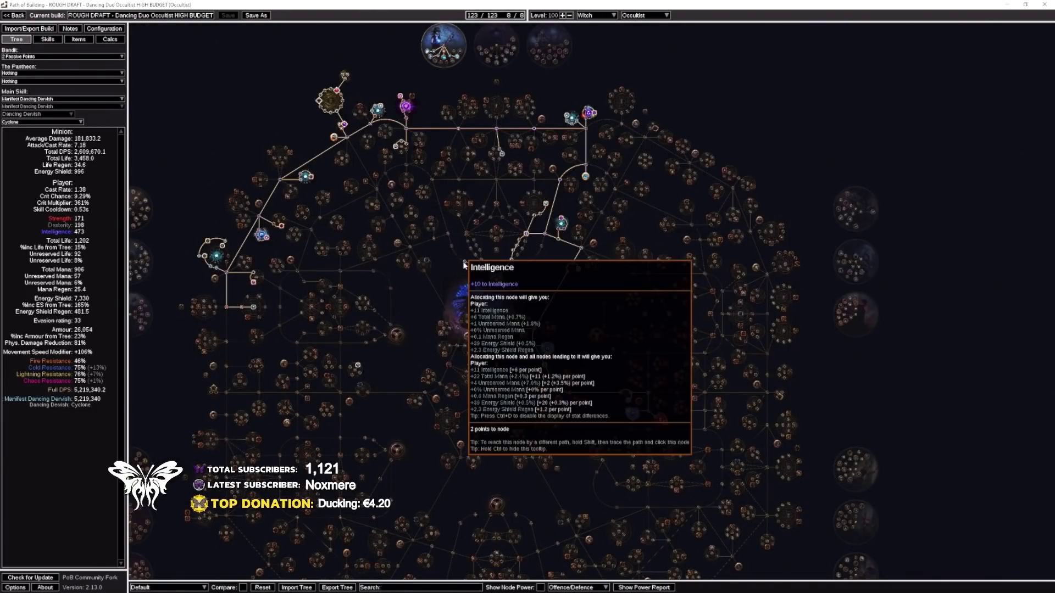
drag(433, 288, 401, 301)
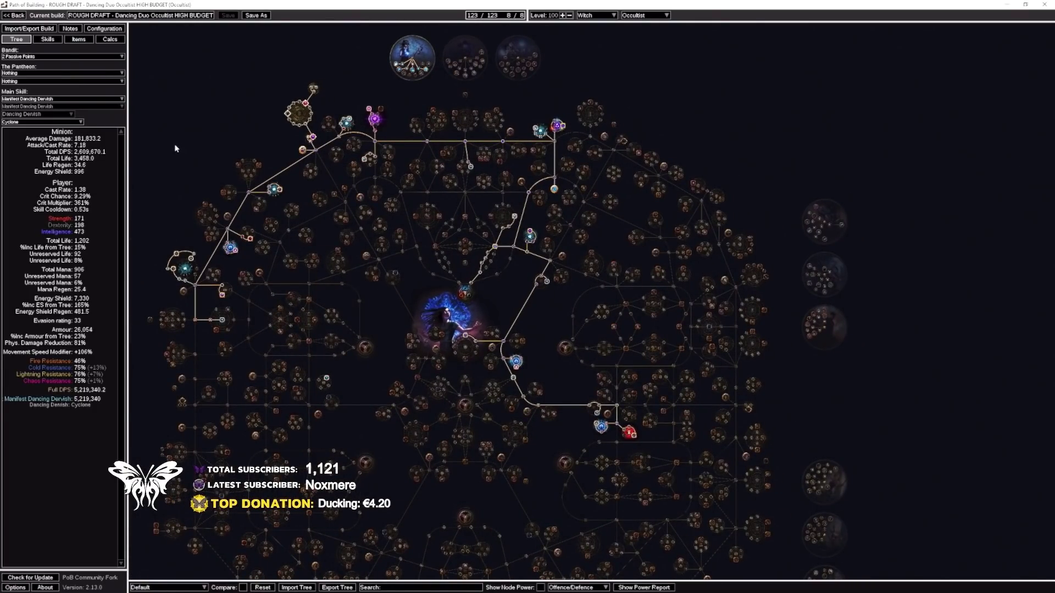
click(78, 39)
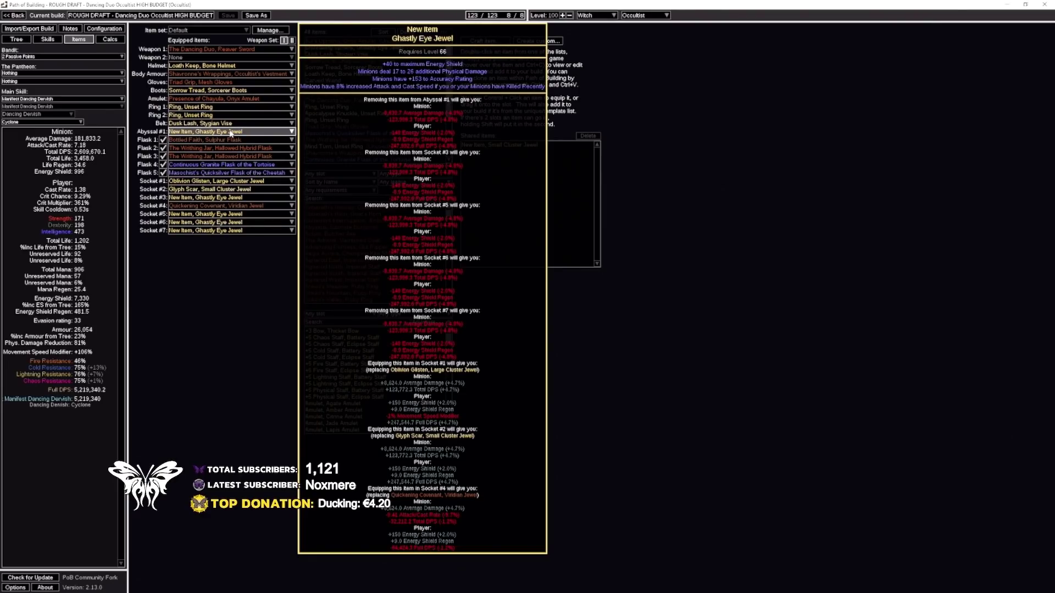
click(53, 42)
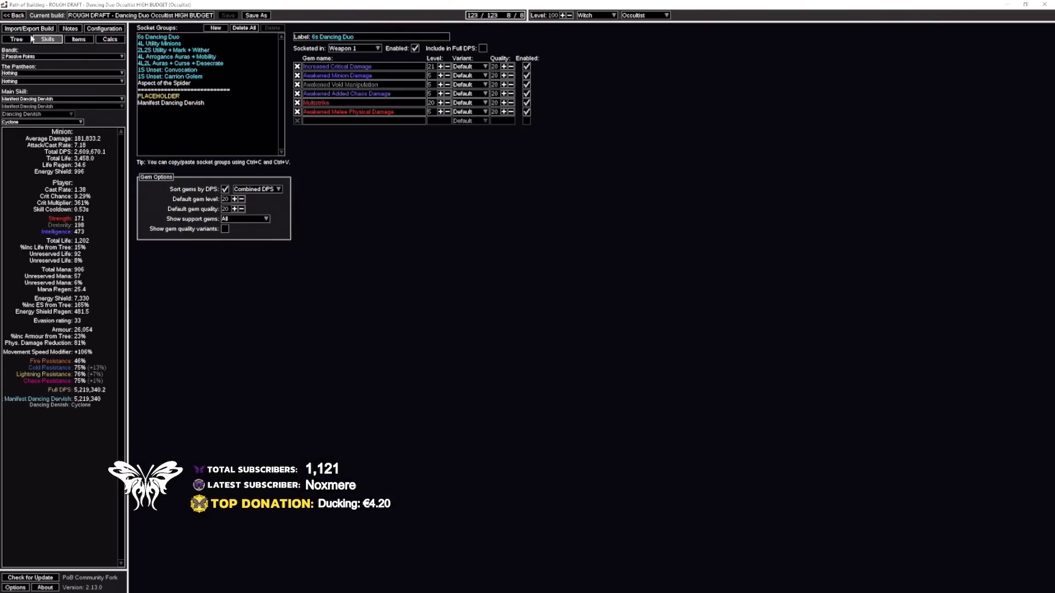
Examine the northern clusters of the high-budget passive tree and inspect the Corruption node's Withered effect
click(29, 39)
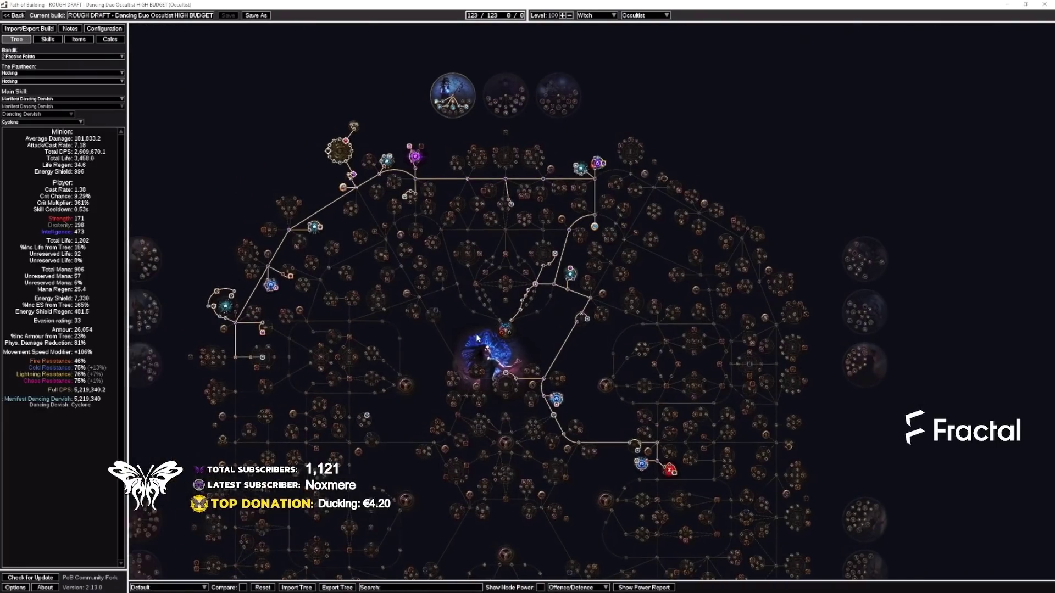
scroll(615, 172, up, 5)
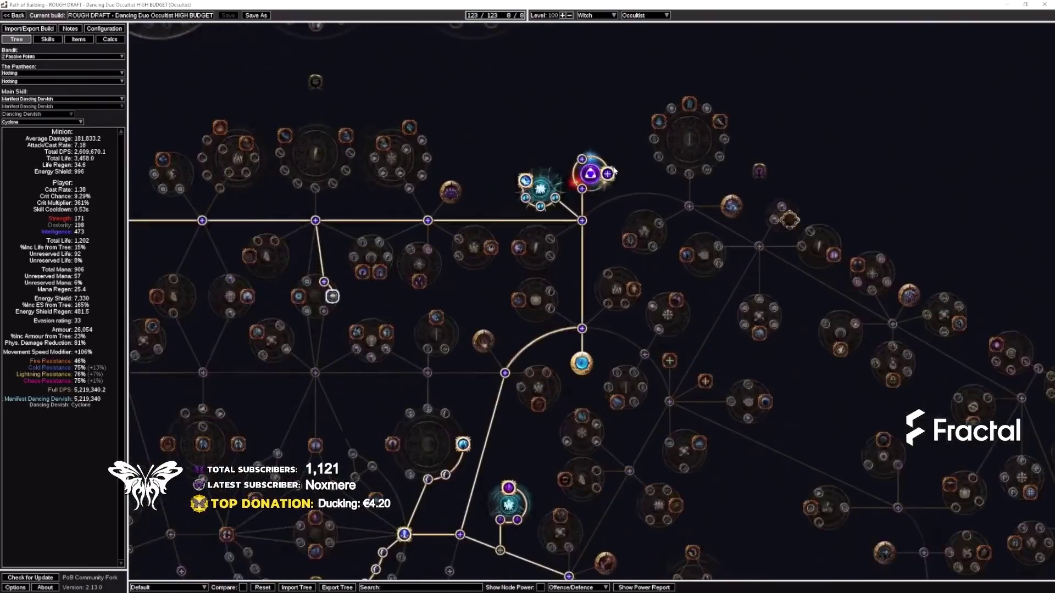
scroll(615, 175, down, 2)
scroll(613, 196, down, 3)
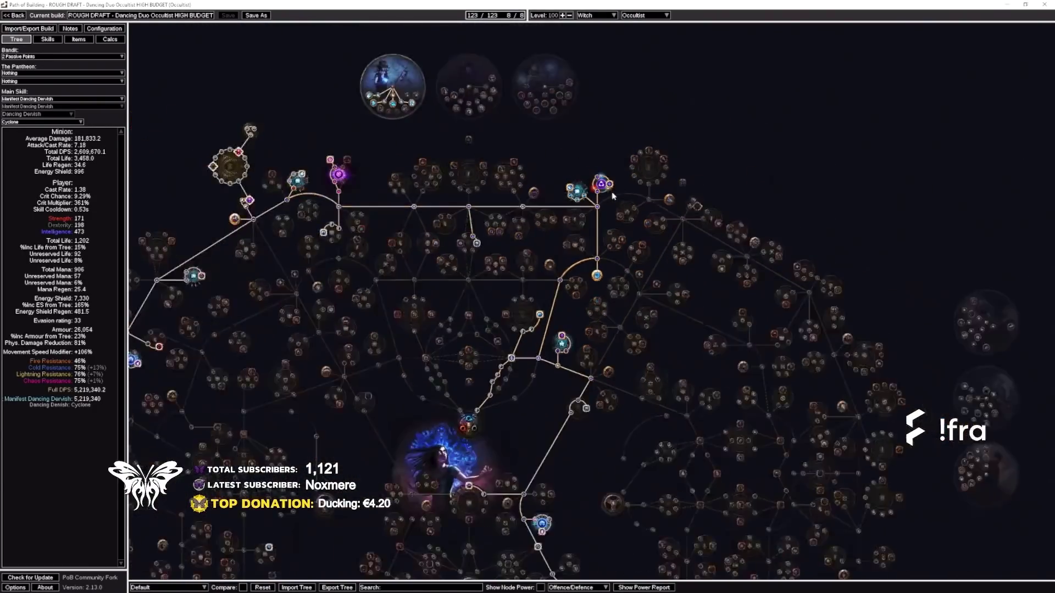
scroll(614, 196, down, 1)
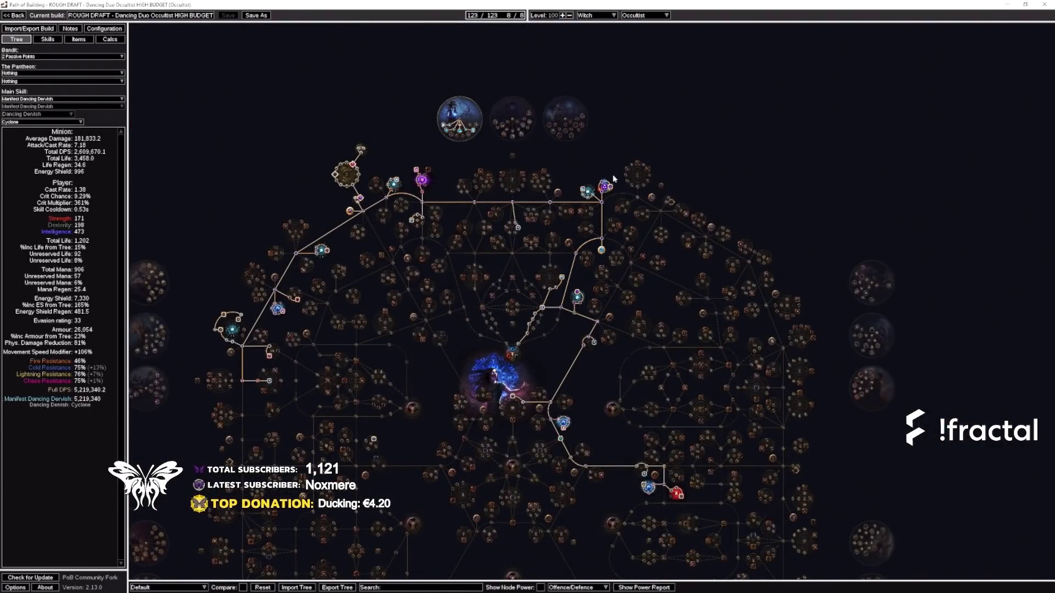
scroll(423, 183, up, 5)
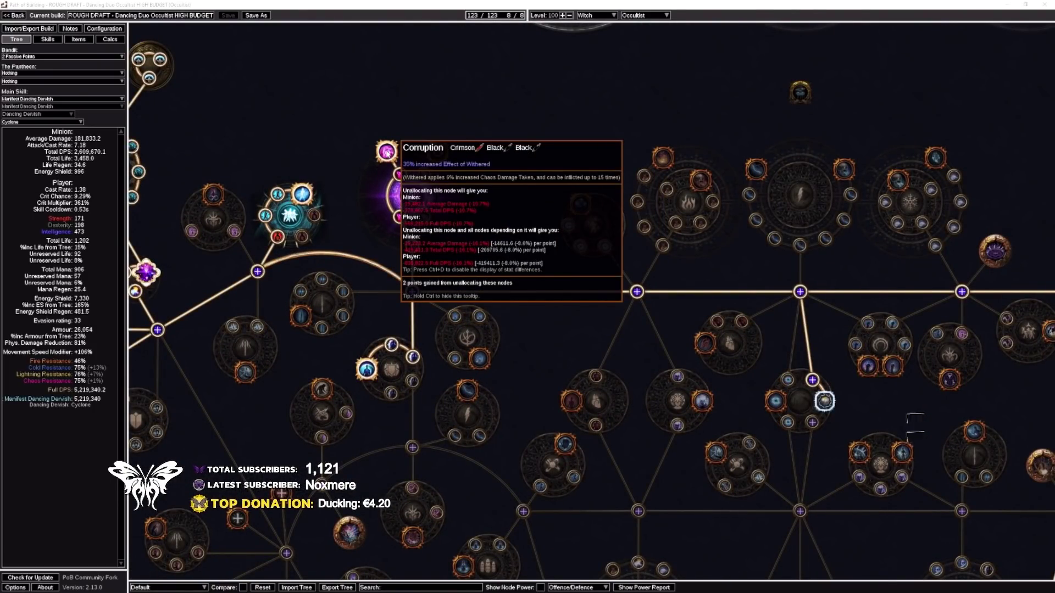
Switch to Calculator, multiply 6 by 15 and the result by 1.55, and close it
key(XF86Calculator)
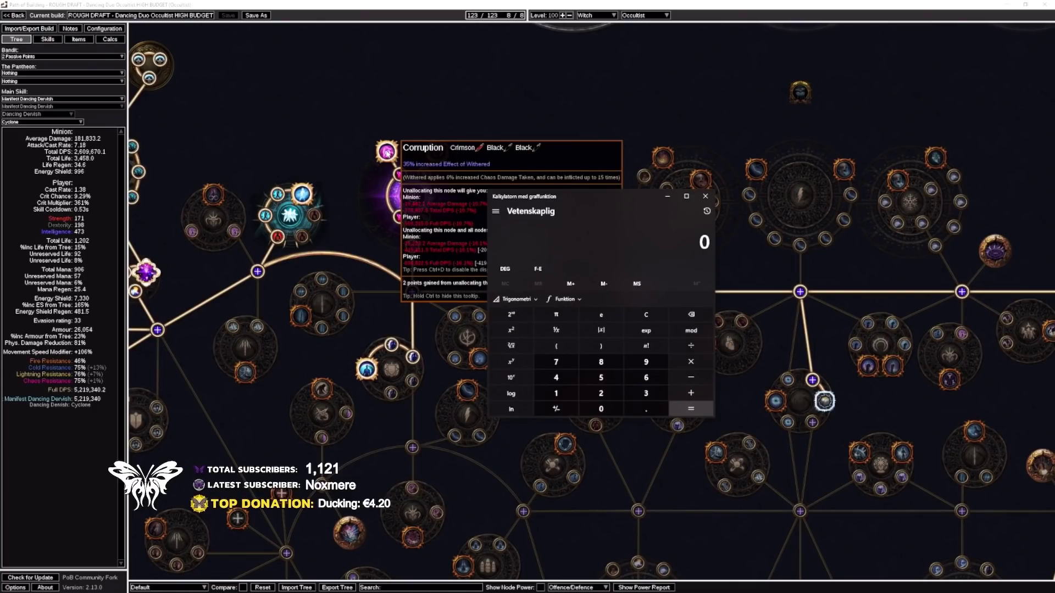
text(6 × 15)
key(Return)
key(asterisk)
text(1.55)
key(Return)
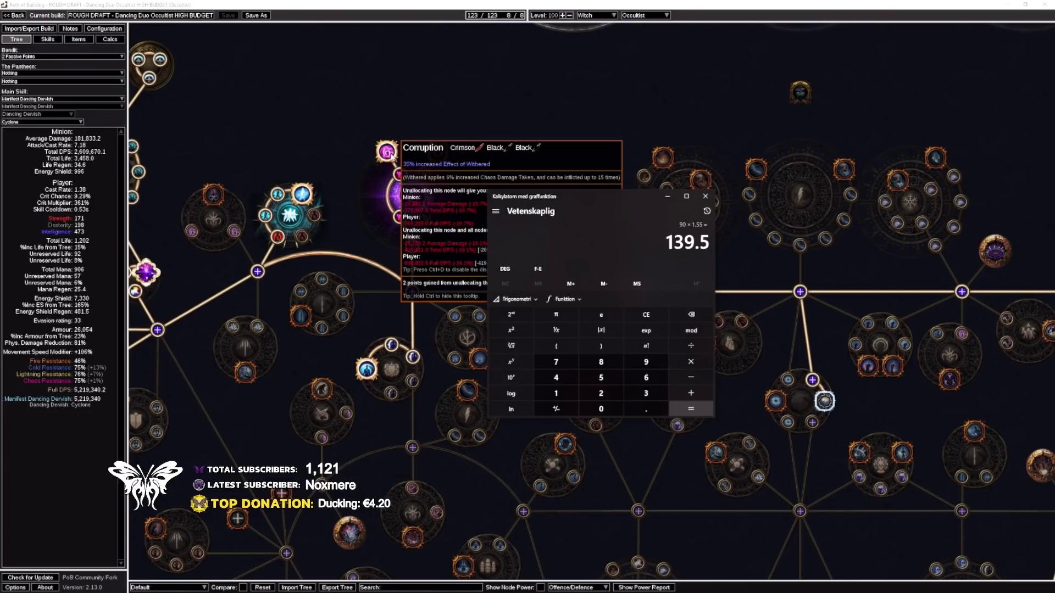
click(705, 196)
Inspect the gems in the 2L2S Utility + Mark + Wither socket group, including Wither
scroll(479, 206, down, 2)
scroll(479, 206, down, 3)
drag(478, 206, 433, 119)
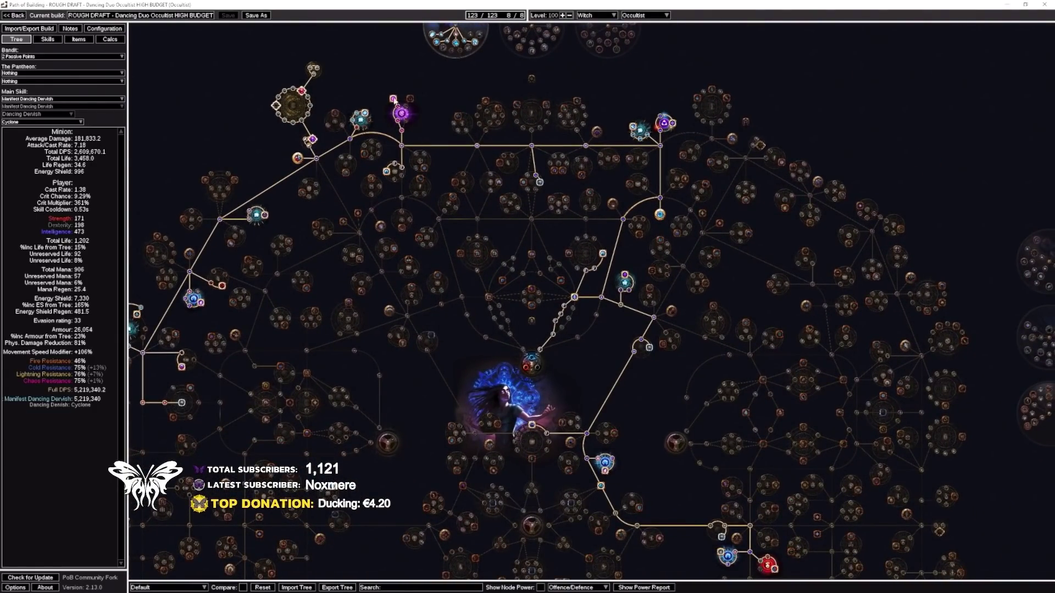
mouse_move(325, 124)
click(48, 39)
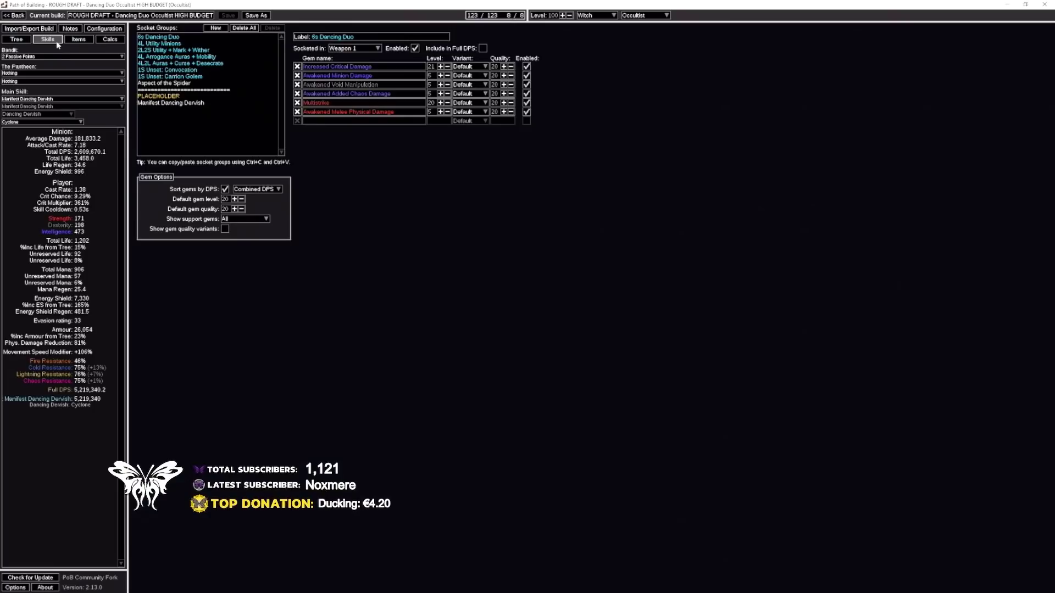
click(218, 52)
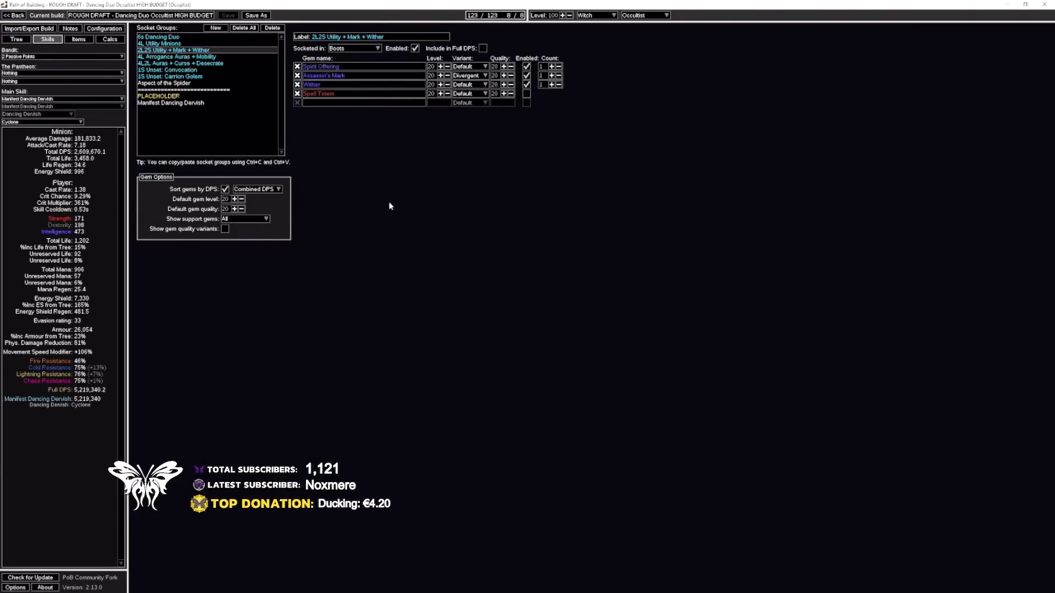
mouse_move(331, 88)
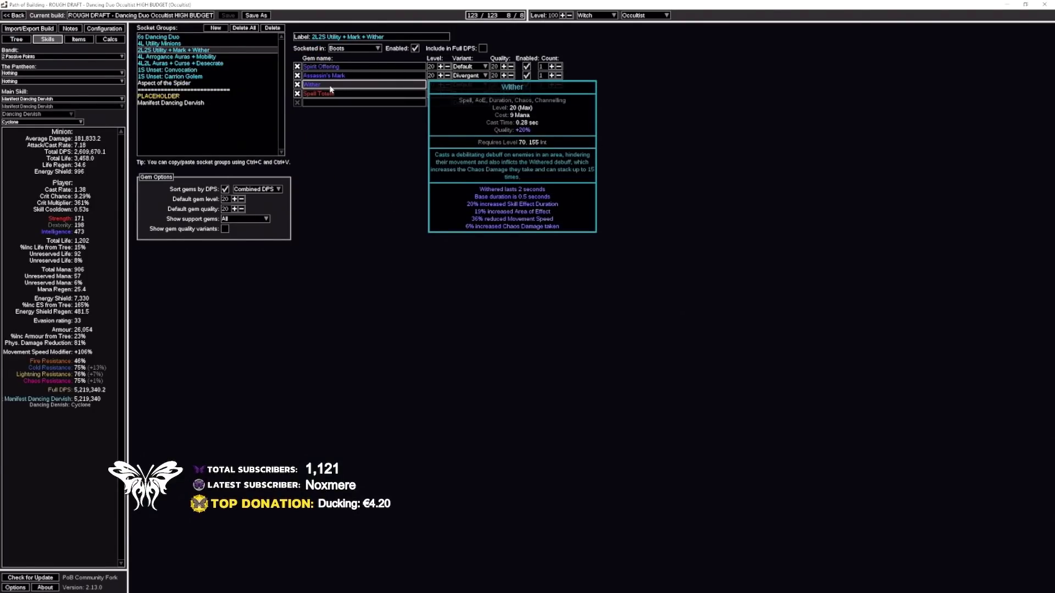
mouse_move(355, 71)
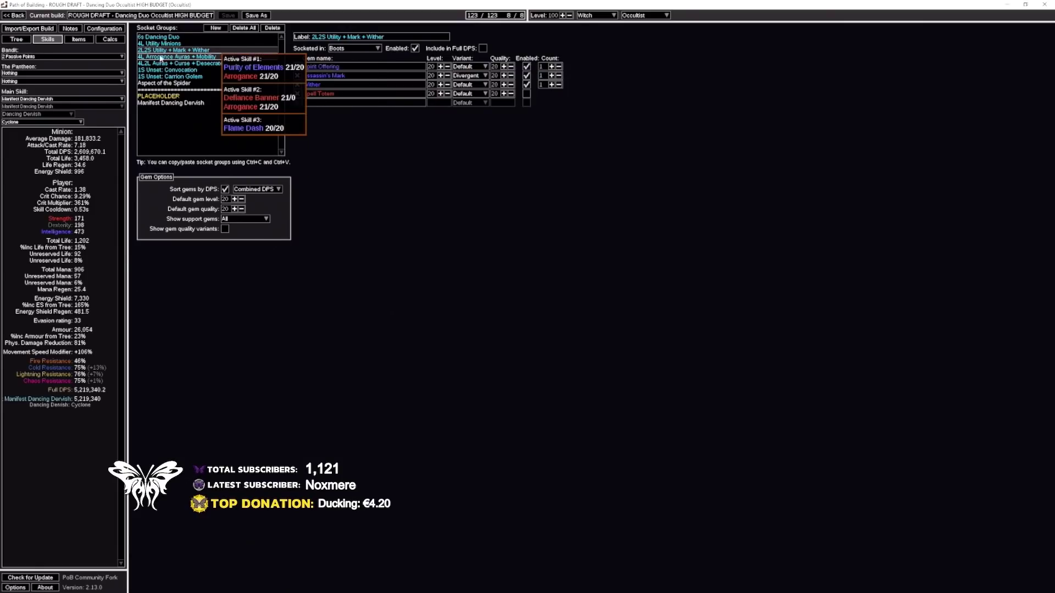
Review the gems in the Arrogance auras, auras with curse and Desecrate, Convocation and Carrion Golem socket groups
mouse_move(179, 56)
click(179, 56)
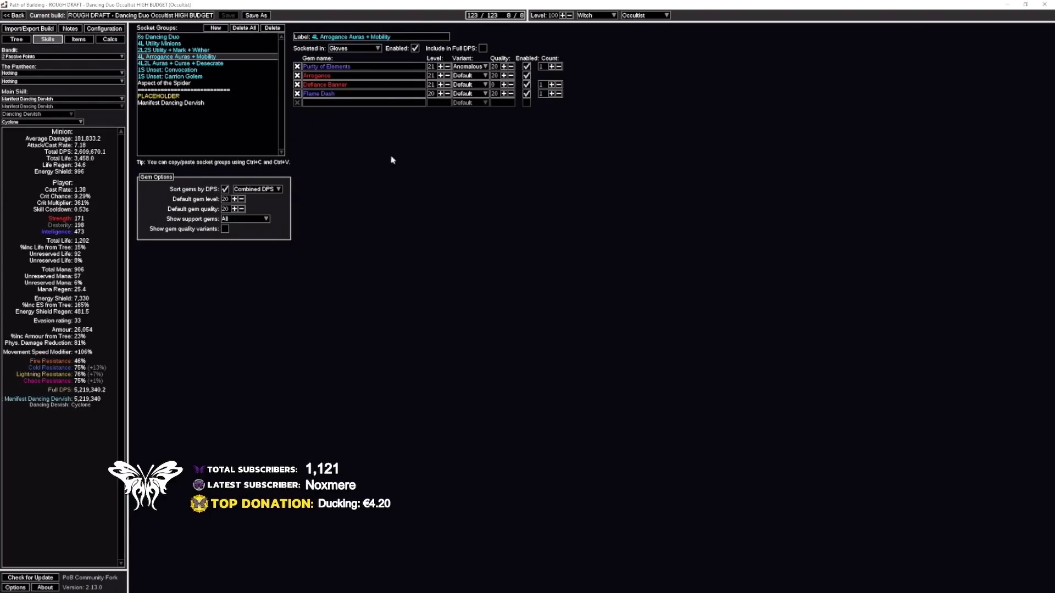
click(162, 67)
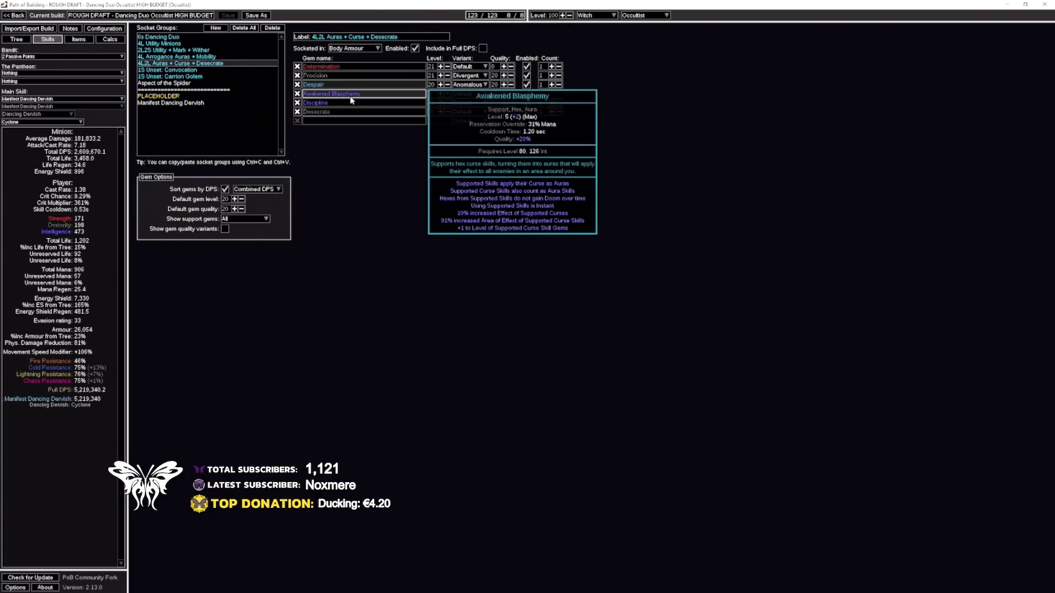
click(195, 70)
click(197, 77)
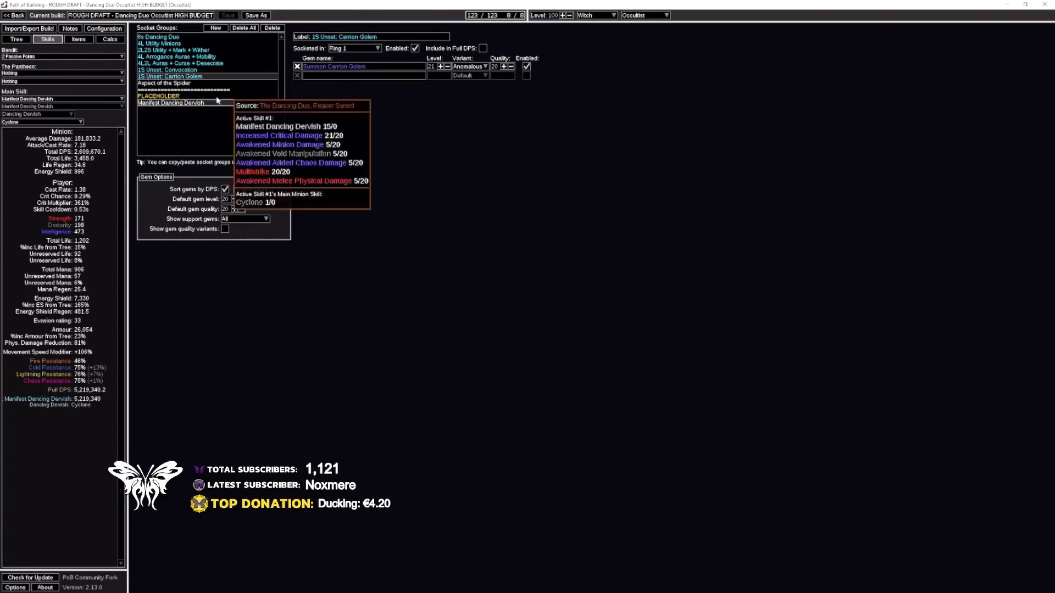
Review the gems in the 2L2S Utility + Mark + Wither and 6s Dancing Duo socket groups, and open the equipped items list
click(181, 50)
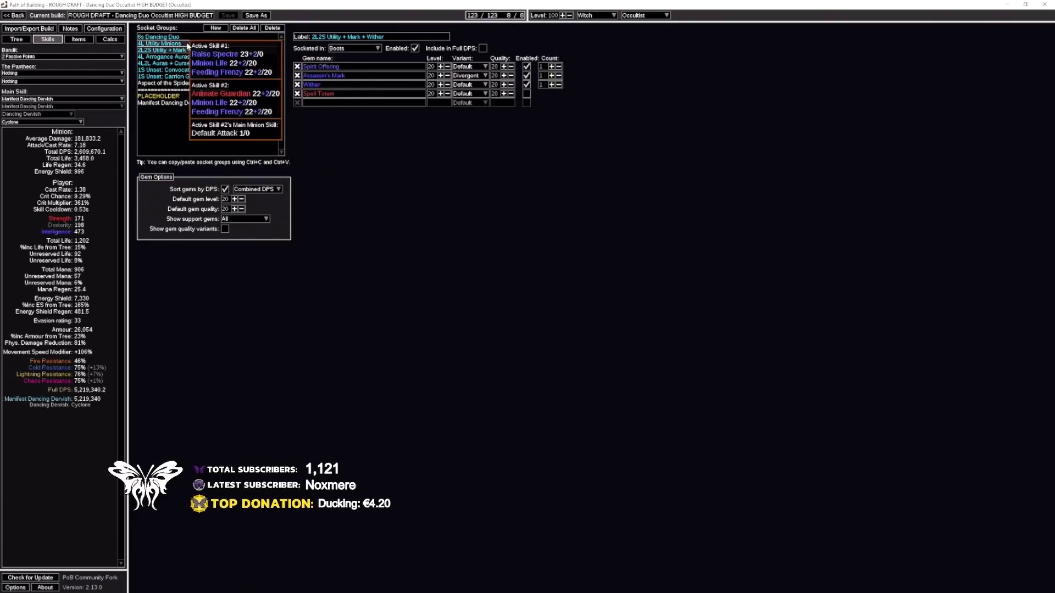
click(160, 37)
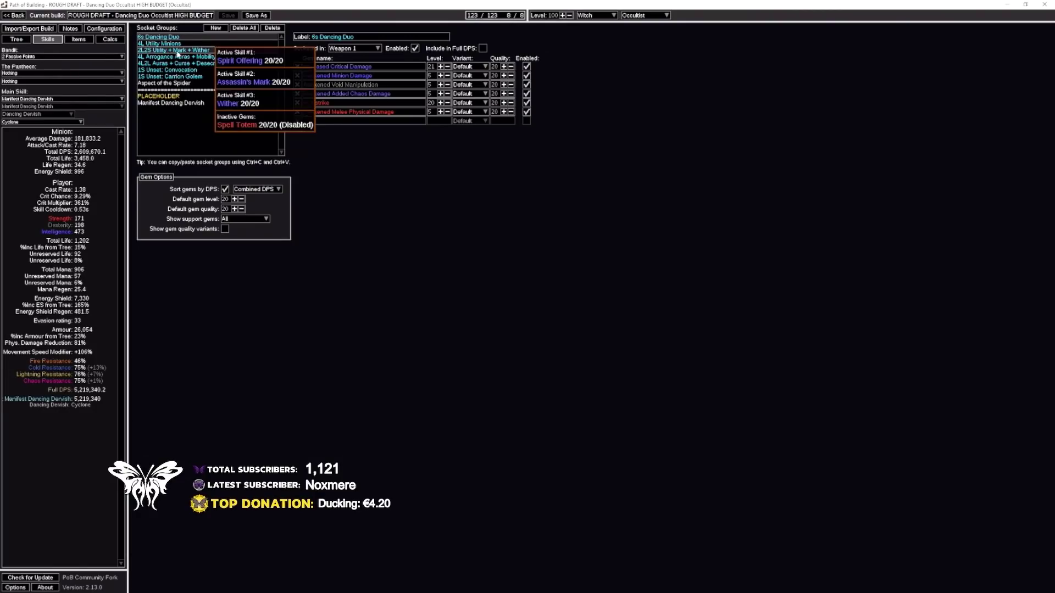
click(79, 39)
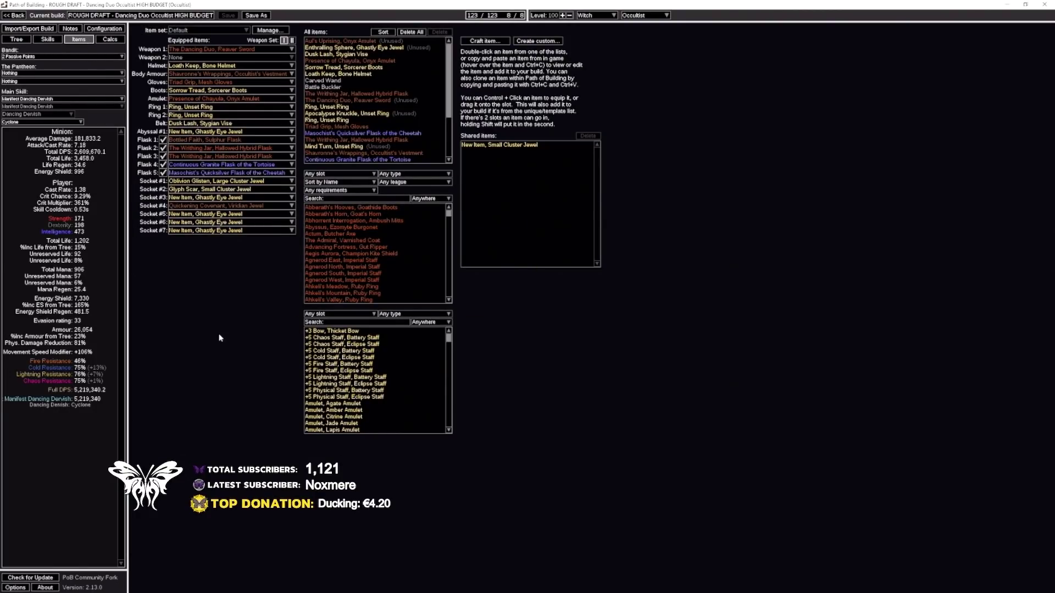
Return to the high-budget passive tree and examine the allocated clusters along its northern and northwestern edge
click(16, 39)
drag(463, 364, 430, 333)
scroll(465, 332, down, 2)
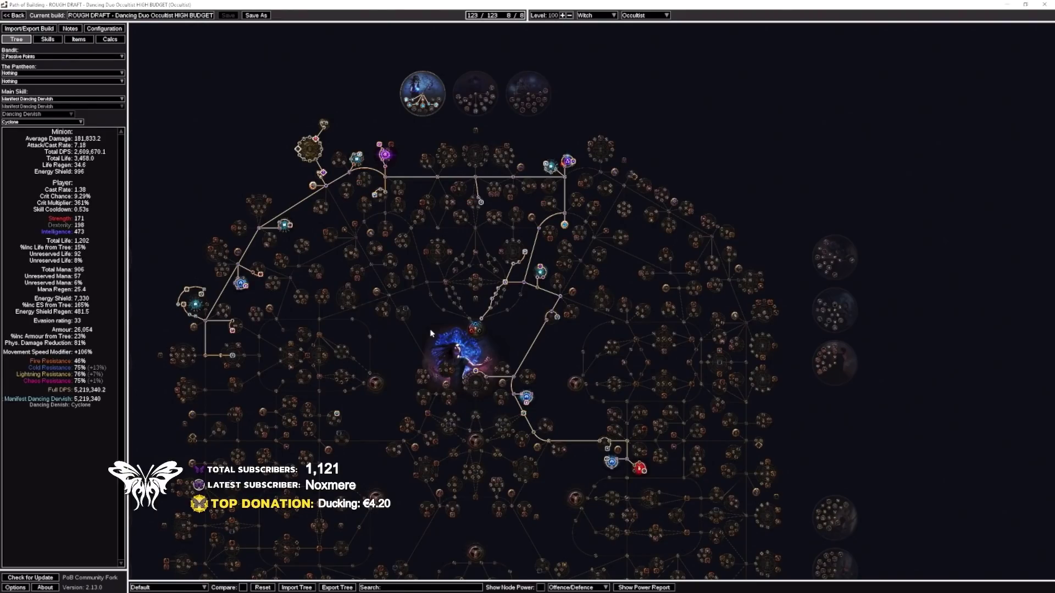
drag(431, 334, 509, 474)
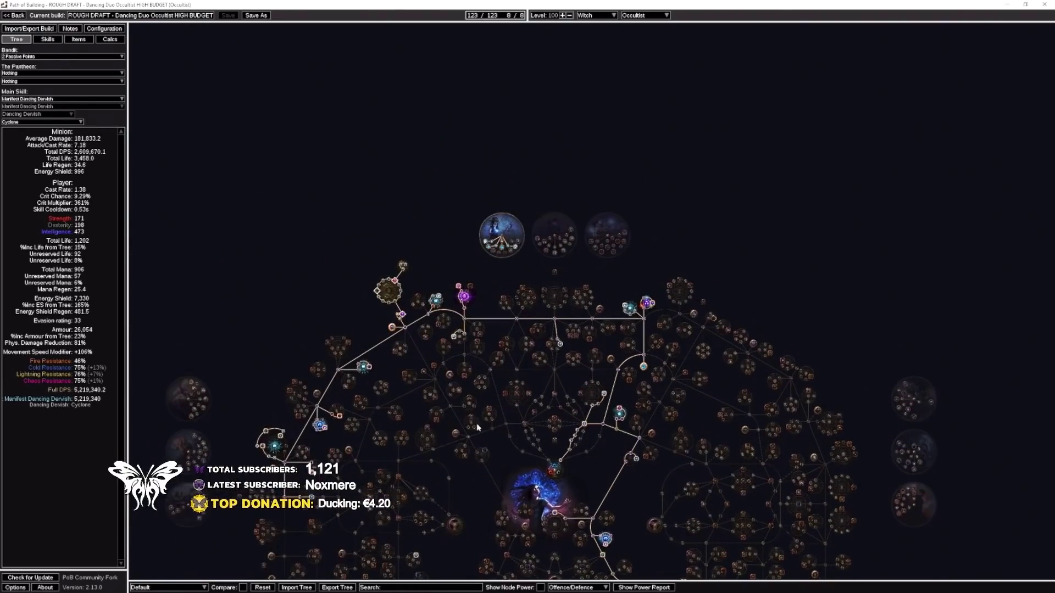
scroll(393, 338, up, 4)
drag(390, 384, 392, 373)
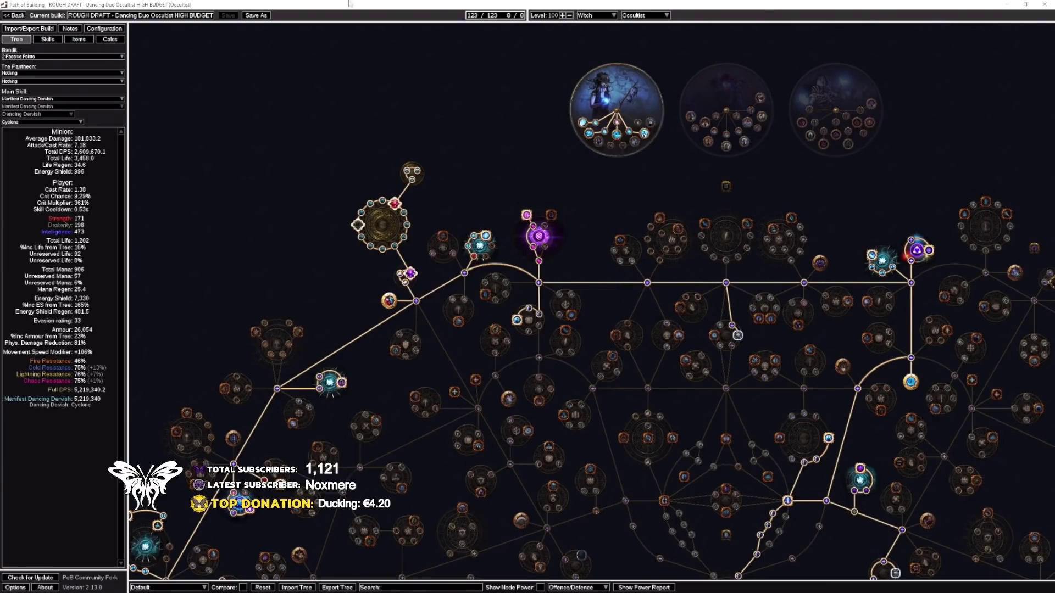
Switch to Path of Exile to glance at the stash and inventory, and return to Path of Building to review the entire allocated tree
key(alt+Tab)
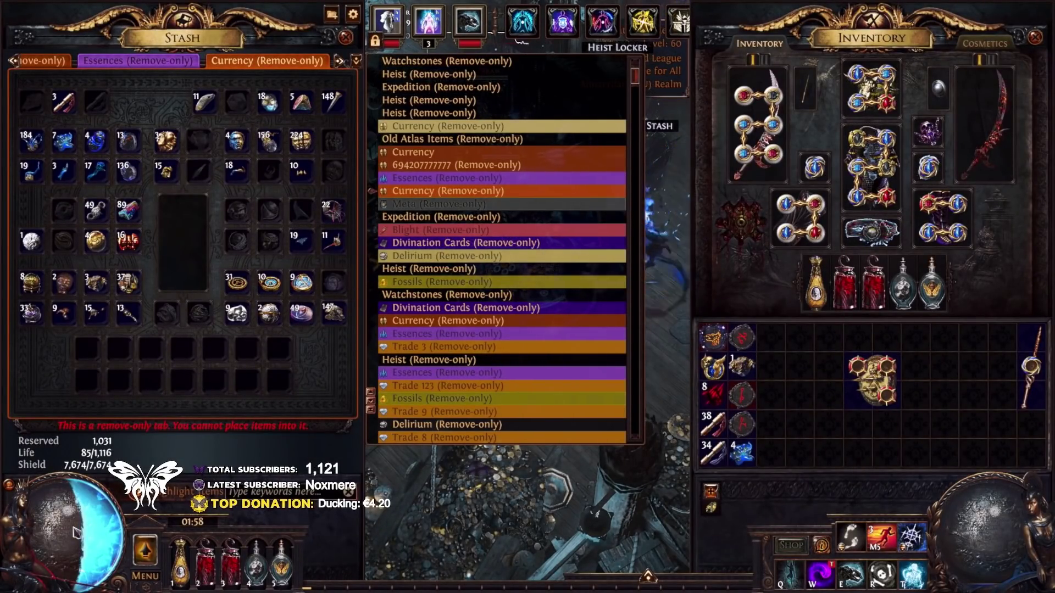
key(alt+Tab)
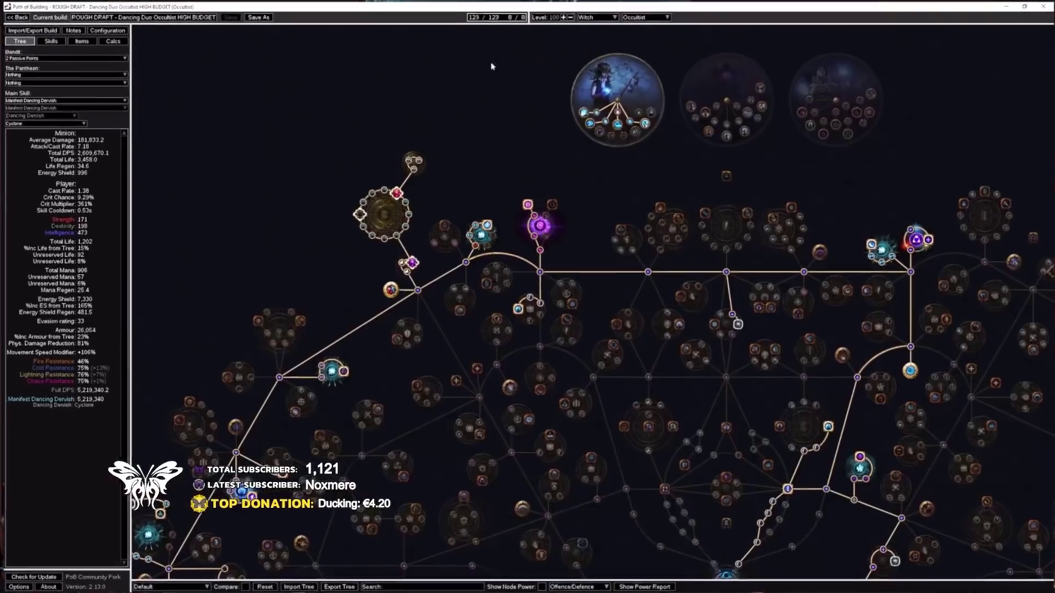
scroll(515, 303, down, 4)
drag(573, 443, 418, 227)
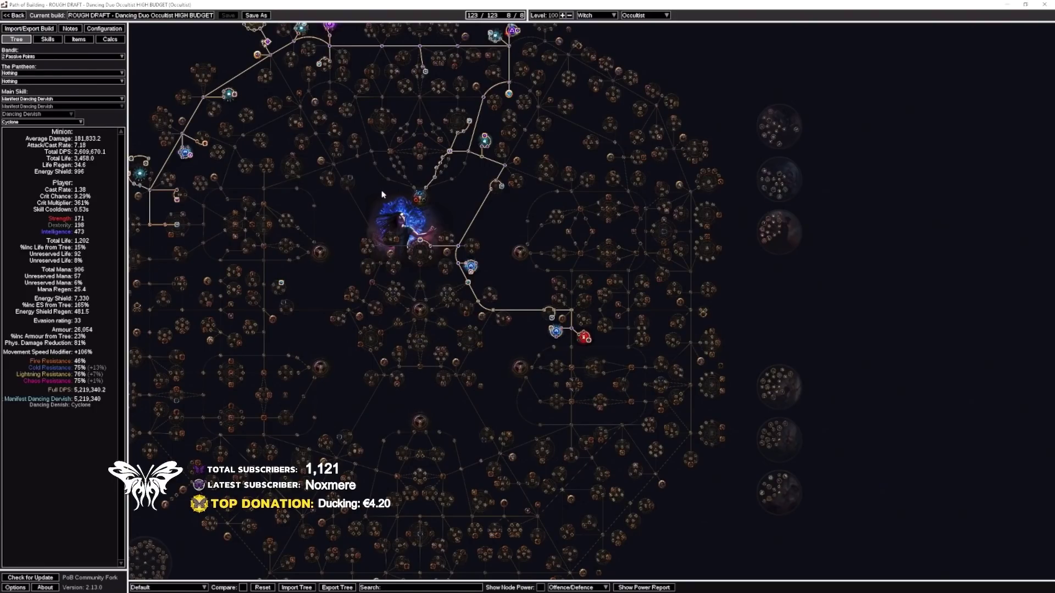
drag(383, 193, 453, 229)
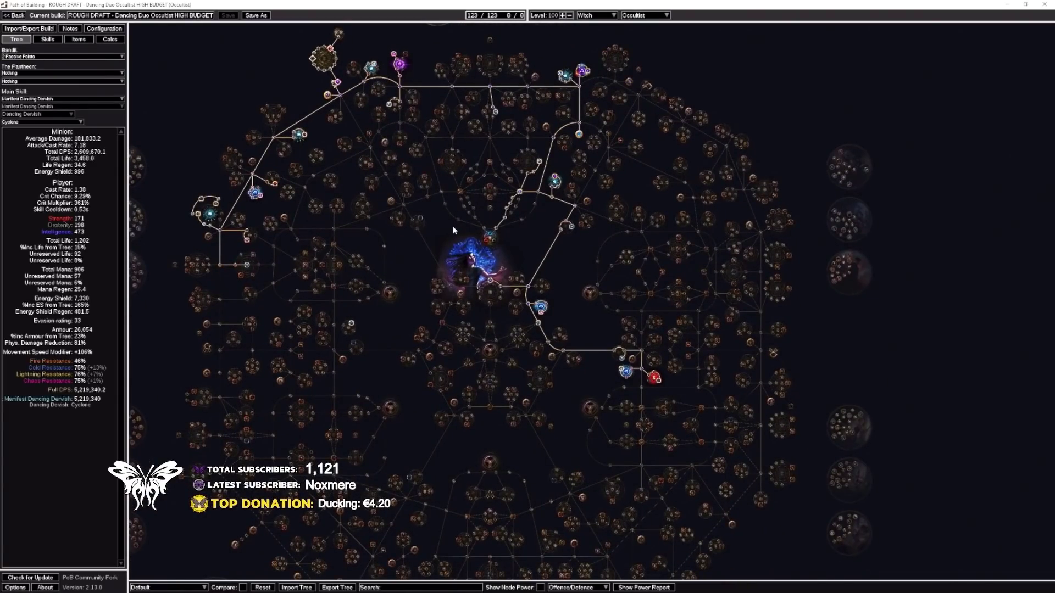